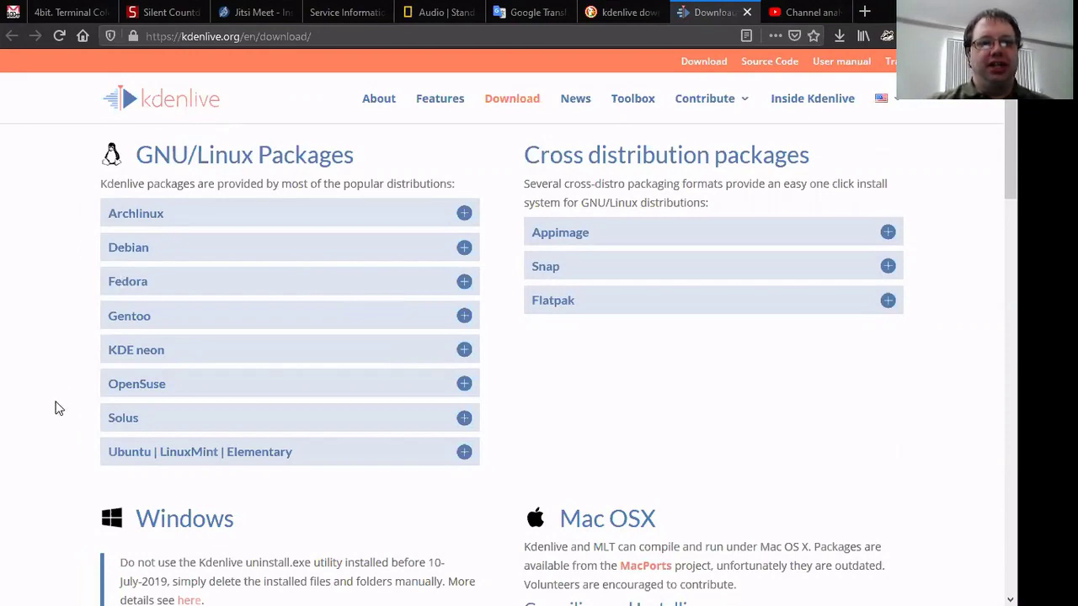
Step: Scroll the kdenlive.org download page down to the Windows package section
{"action": "scroll", "coordinate": [57, 410], "scroll_direction": "down", "scroll_amount": 3}
{"action": "scroll", "coordinate": [57, 410], "scroll_direction": "down", "scroll_amount": 3}
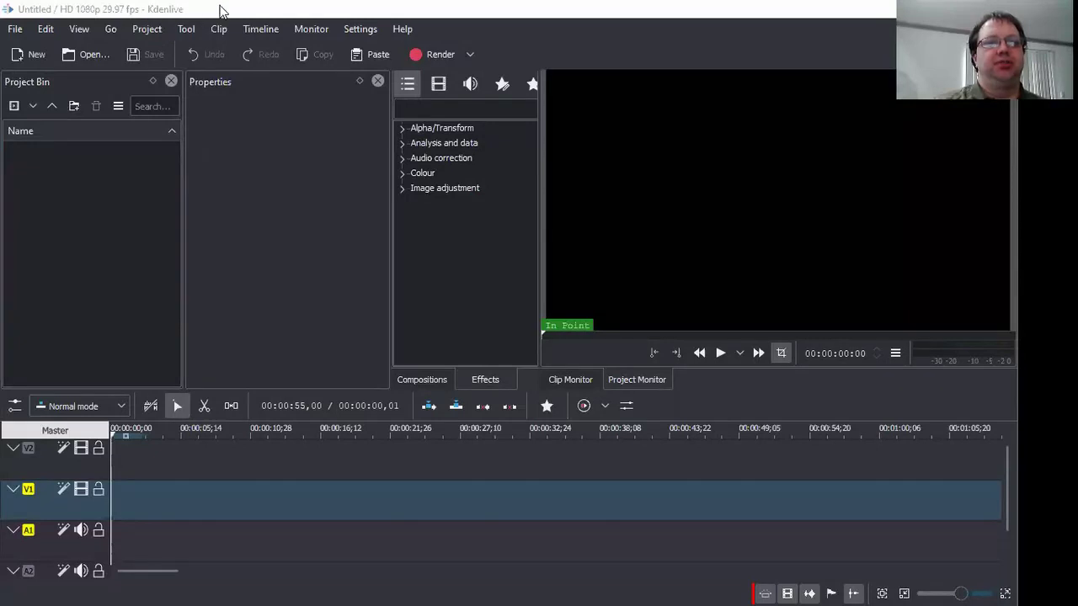
{"action": "left_click", "coordinate": [221, 10]}
{"action": "left_click", "coordinate": [36, 250]}
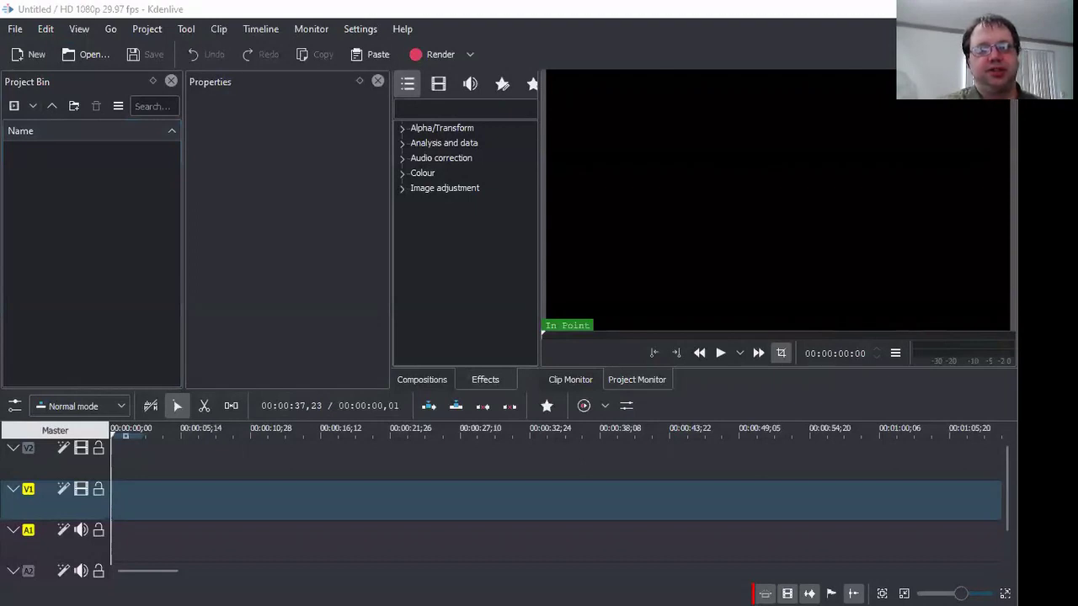
{"action": "key", "text": "alt+Tab"}
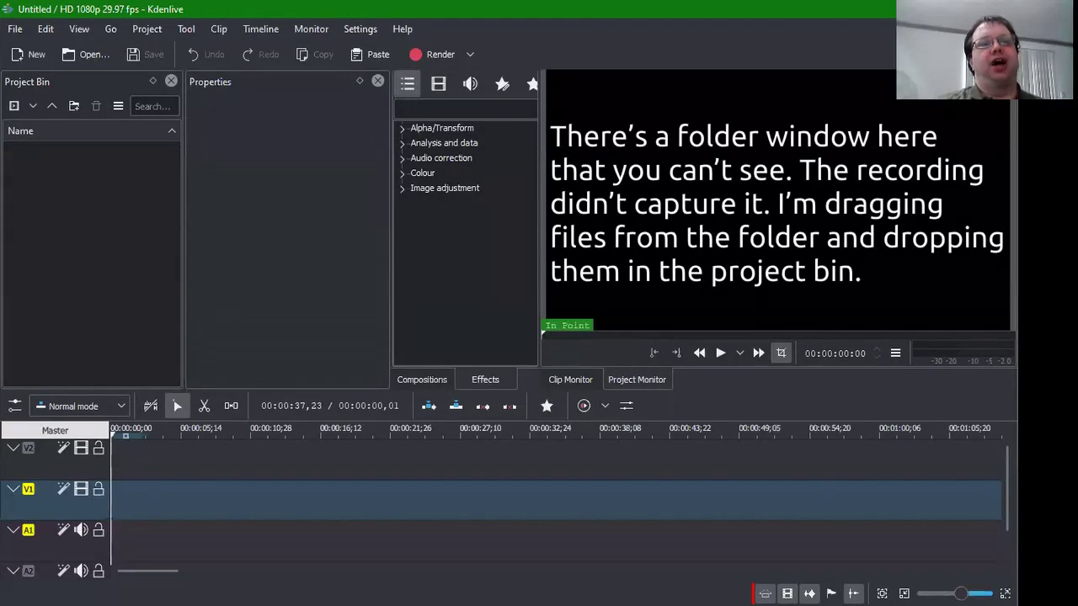
{"action": "key", "text": "alt+Tab"}
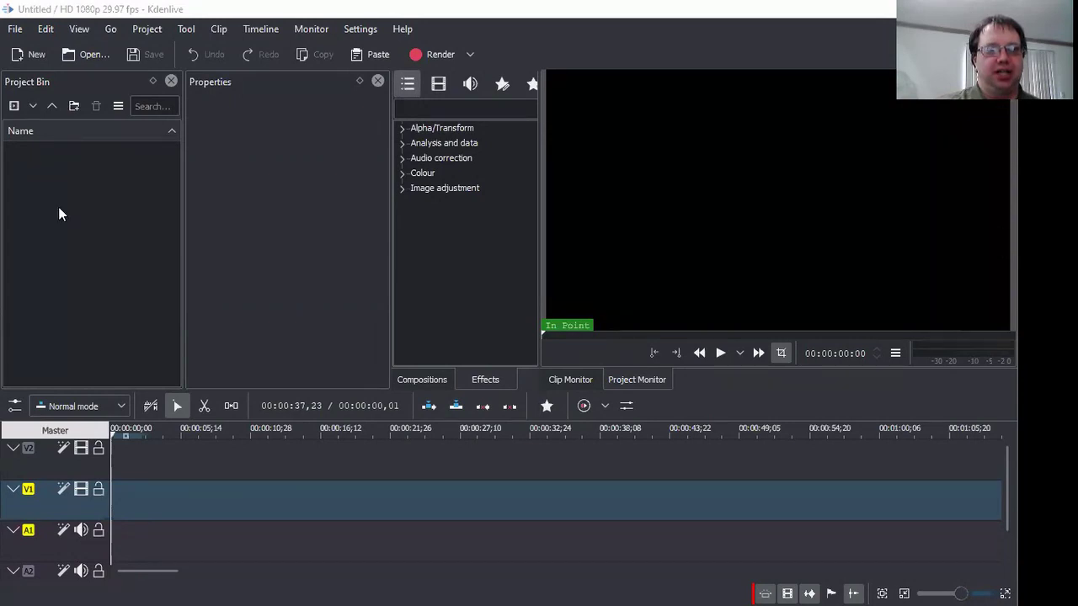
Step: Import both Beginners March clips into the Project Bin and adopt their 1280x720 29.97fps profile
{"action": "left_click_drag", "start_coordinate": [59, 208], "coordinate": [46, 255]}
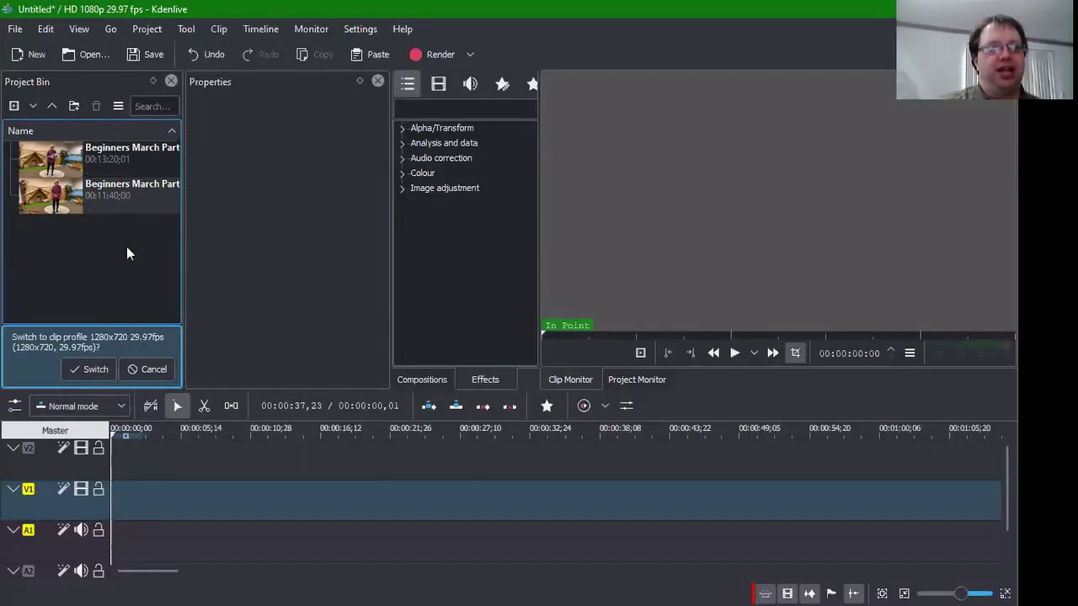
{"action": "left_click", "coordinate": [126, 194]}
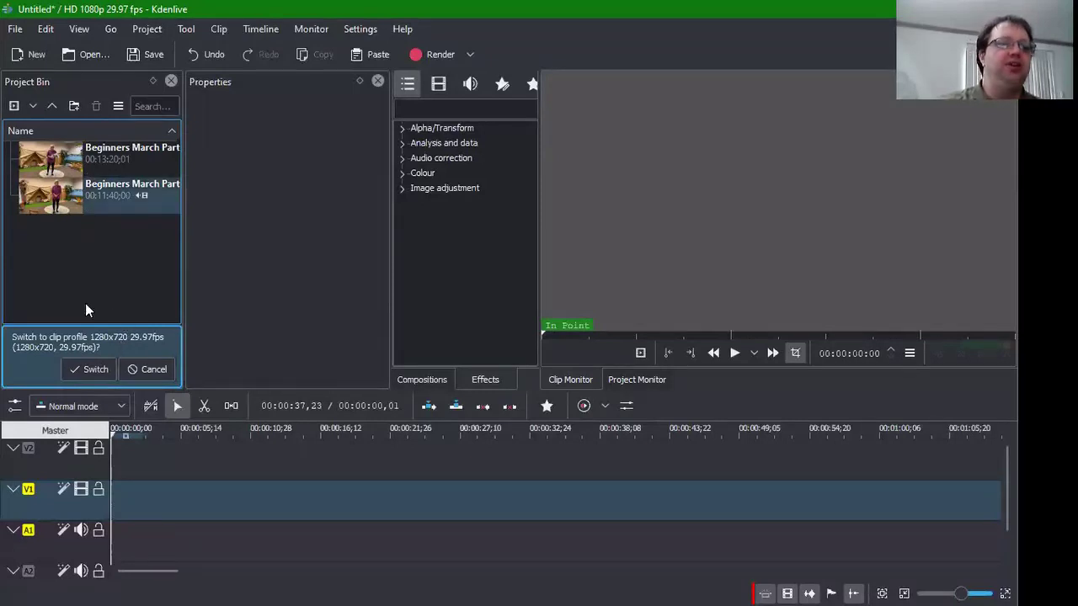
{"action": "left_click", "coordinate": [95, 371]}
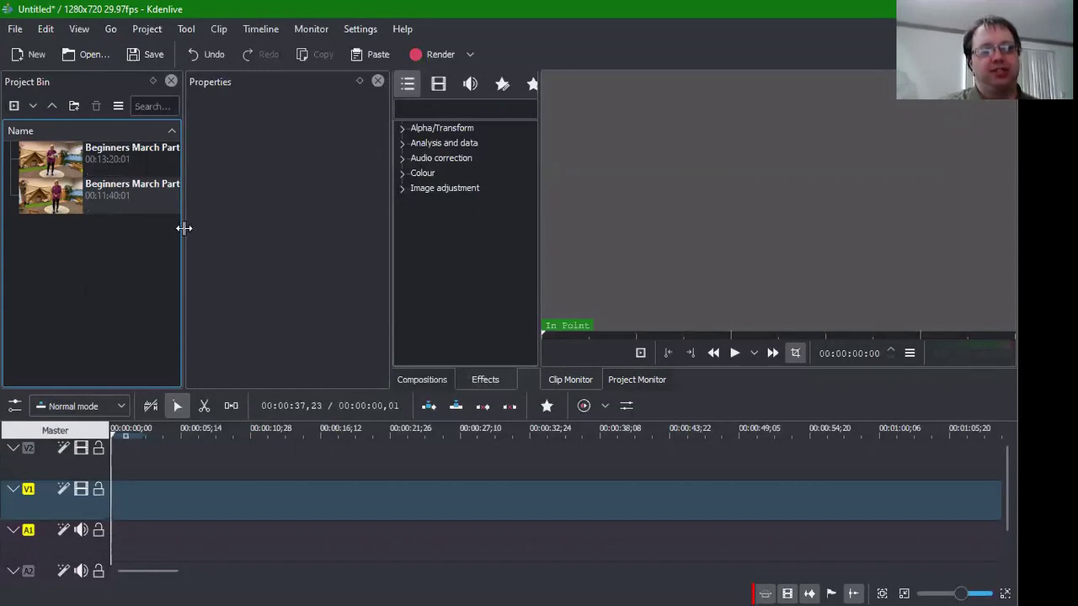
Step: Widen the Project Bin and place Beginners March Part 1.mp4 on the V1 track
{"action": "left_click_drag", "start_coordinate": [184, 227], "coordinate": [196, 228]}
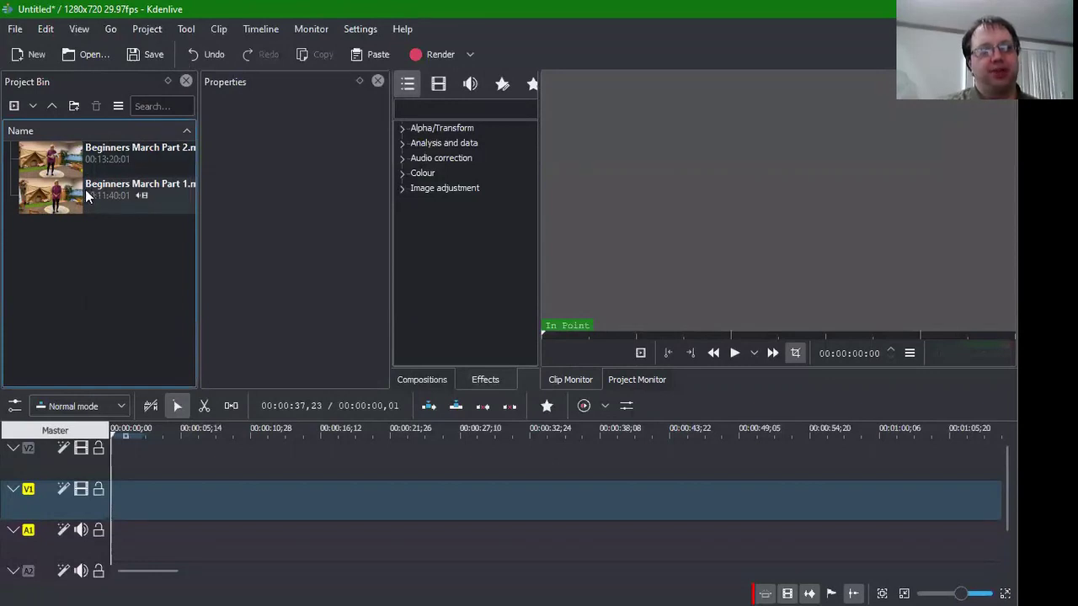
{"action": "left_click_drag", "start_coordinate": [92, 191], "coordinate": [166, 492]}
{"action": "left_click", "coordinate": [158, 497]}
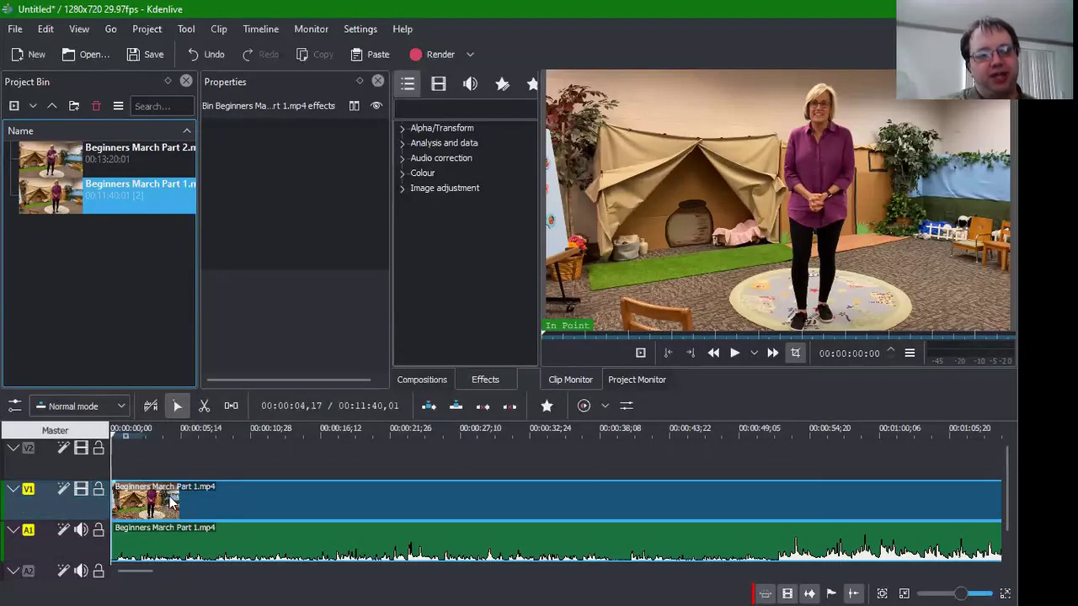
Step: Set the V1 track's thumbnails to All frames
{"action": "right_click", "coordinate": [171, 502]}
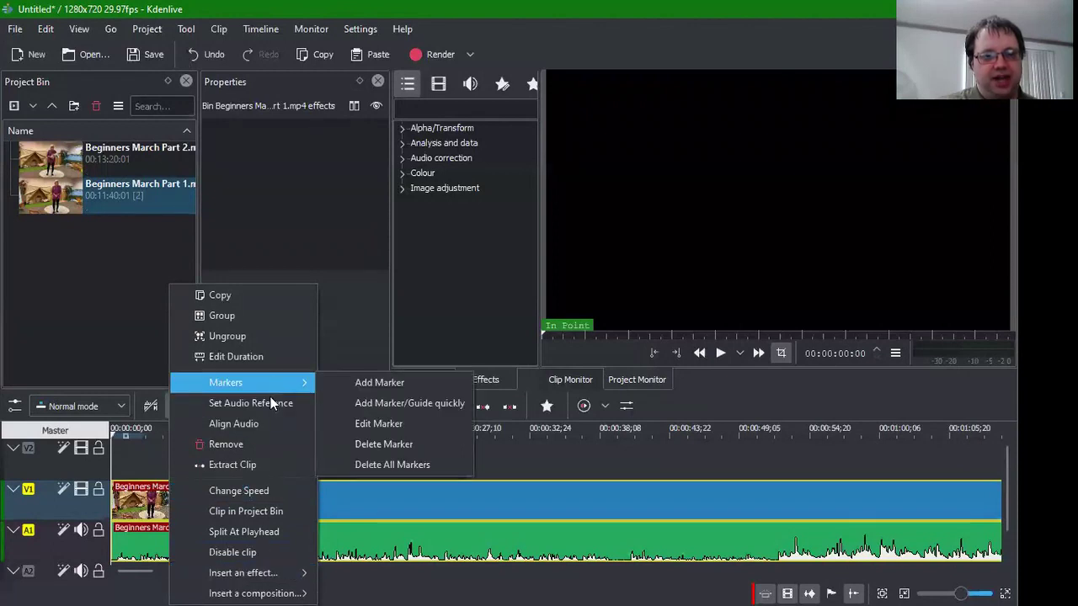
{"action": "left_click", "coordinate": [13, 494]}
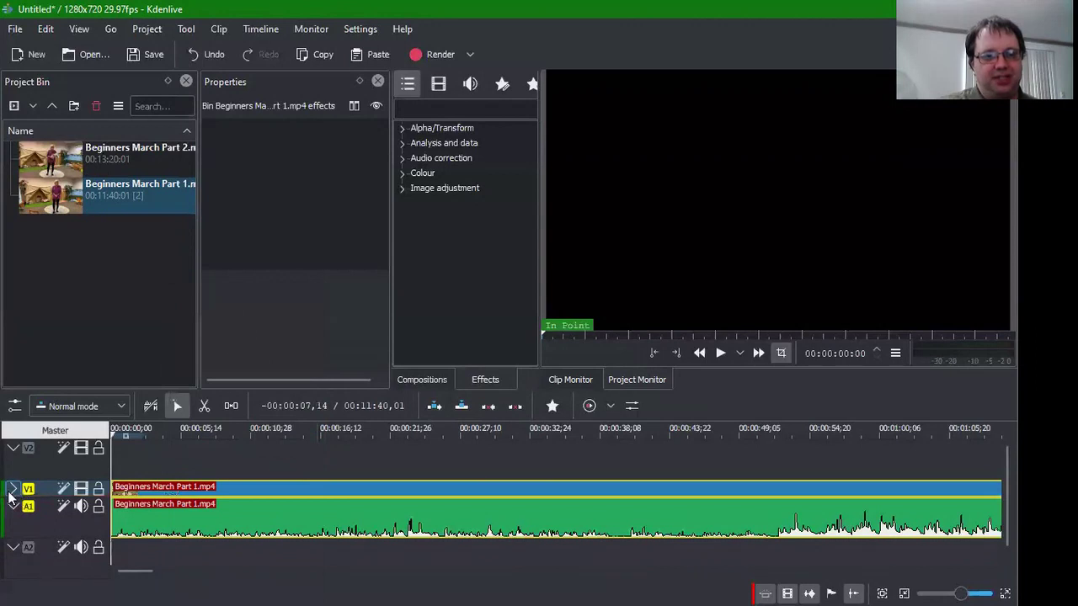
{"action": "left_click", "coordinate": [12, 489]}
{"action": "right_click", "coordinate": [43, 491]}
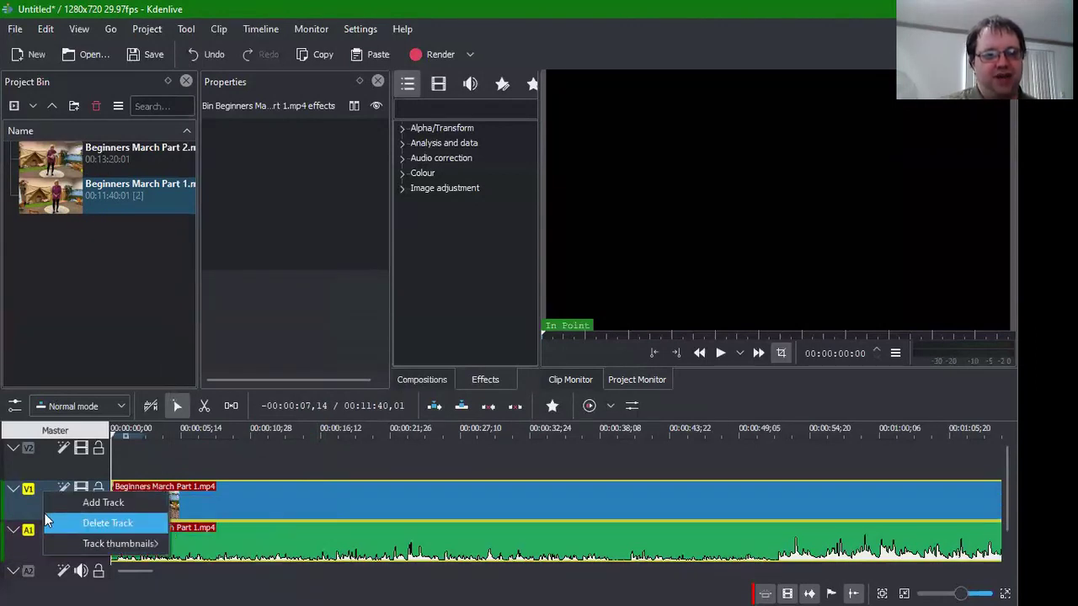
{"action": "left_click", "coordinate": [81, 543]}
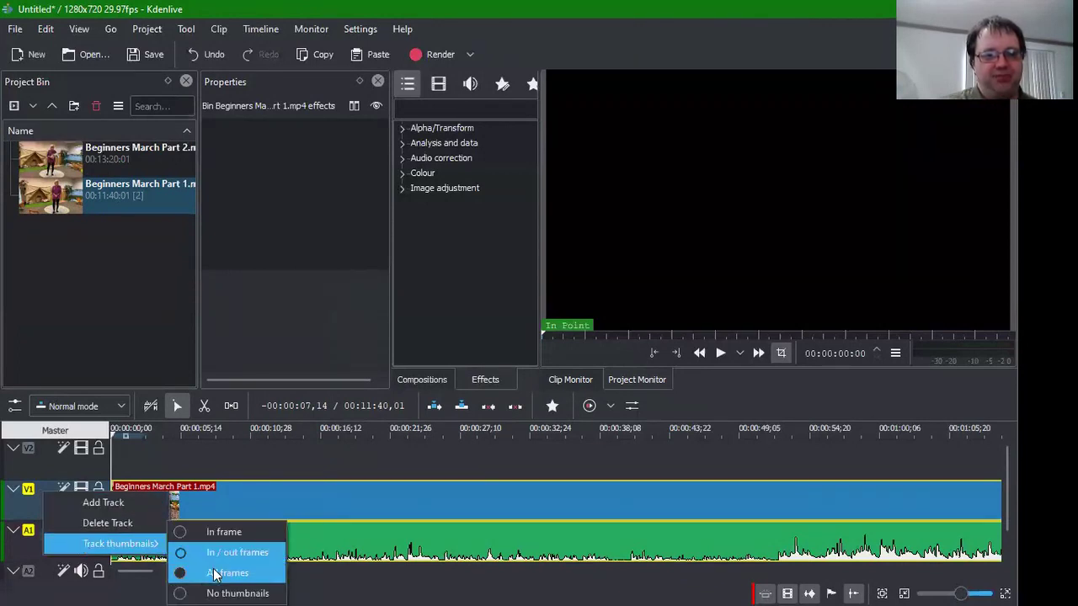
{"action": "left_click", "coordinate": [217, 574]}
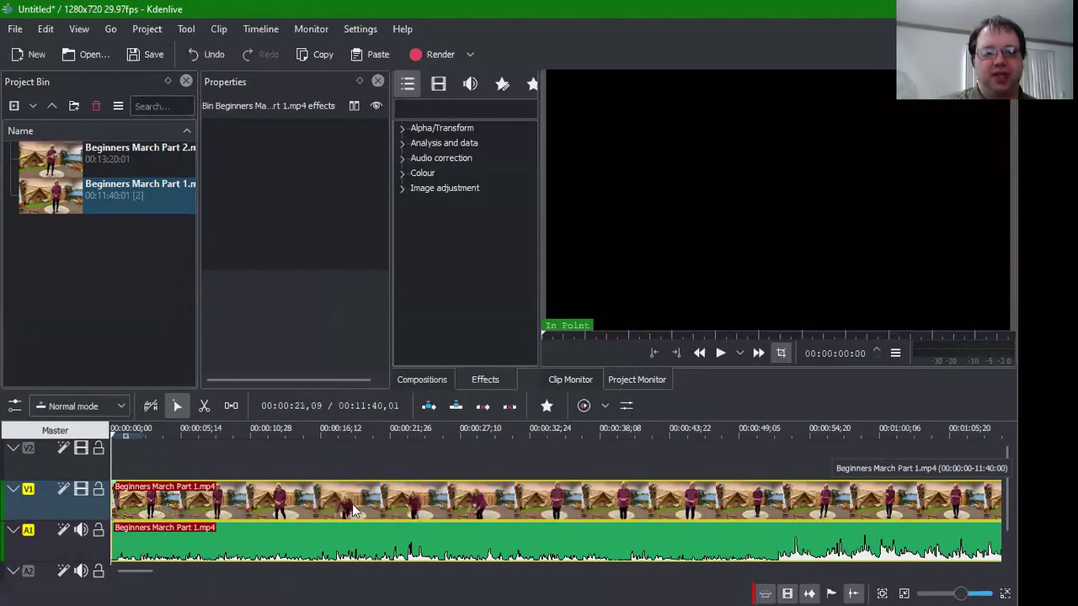
Step: Play the first seconds of Part 1, pause, and return the monitor to 00:00:00:00
{"action": "left_click", "coordinate": [718, 354]}
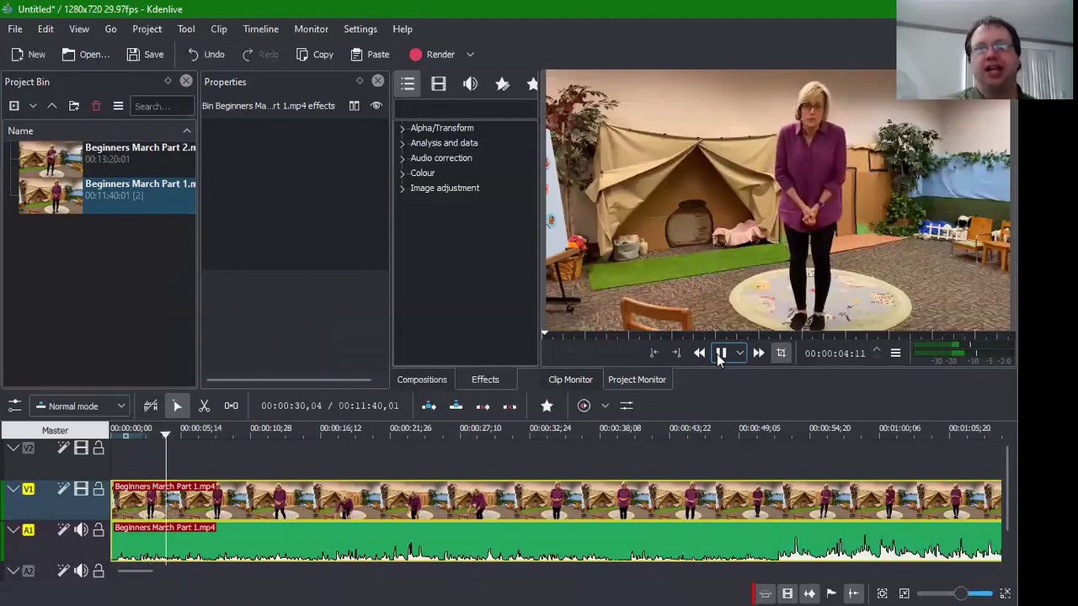
{"action": "left_click", "coordinate": [717, 356]}
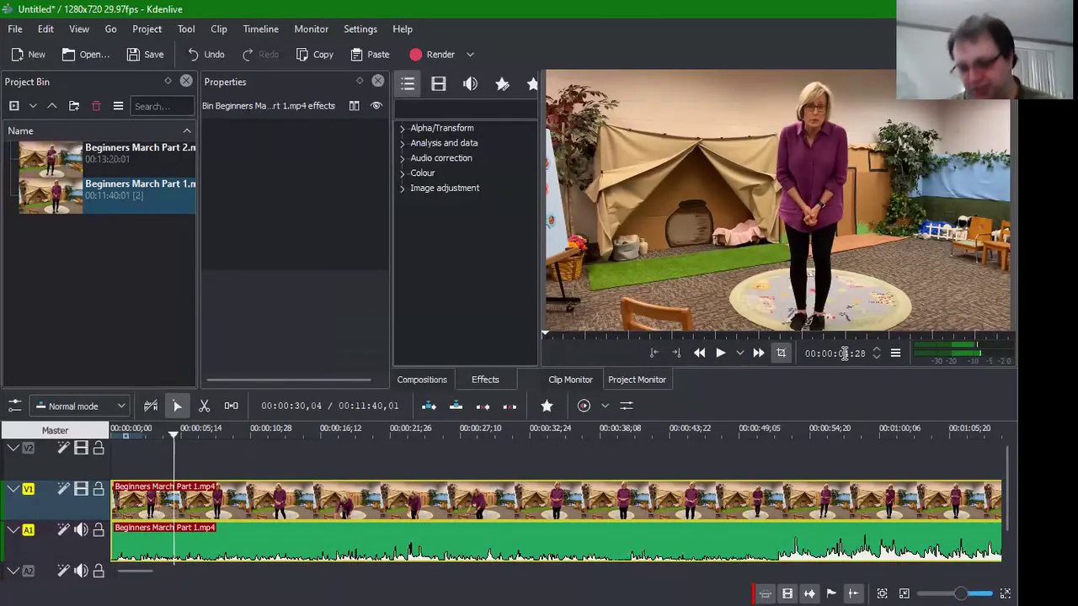
{"action": "left_click", "coordinate": [852, 355]}
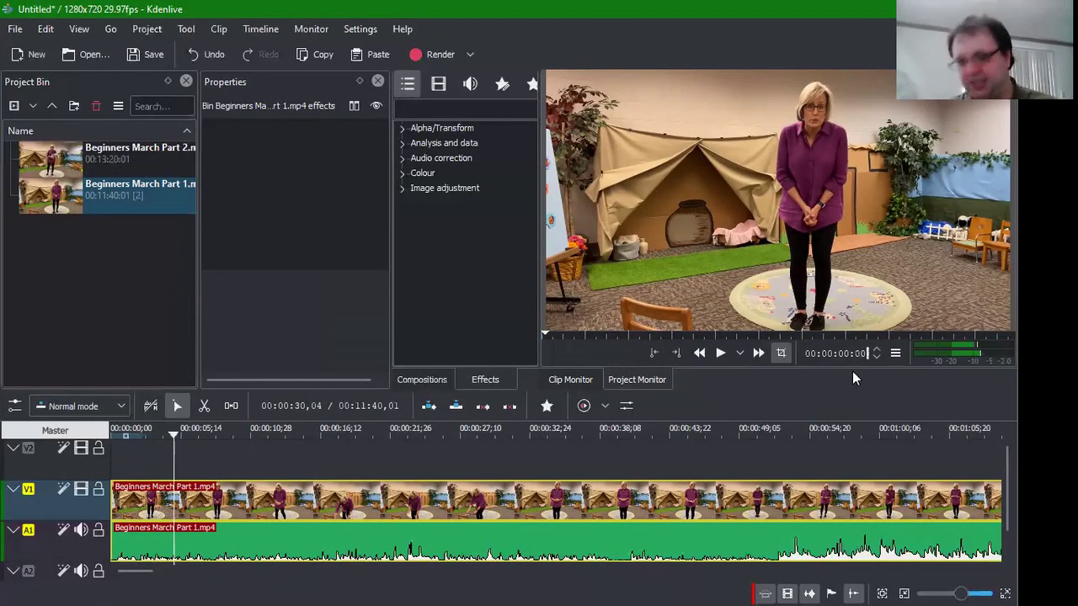
{"action": "key", "text": "Return"}
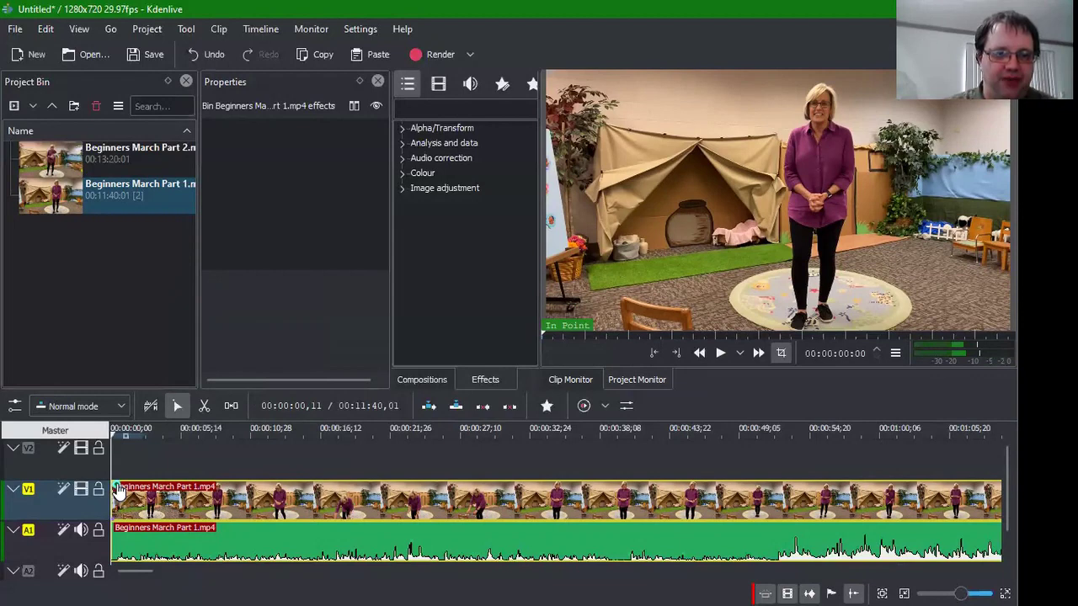
Step: Add a fade-in to Part 1's video and set its duration to 100
{"action": "left_click_drag", "start_coordinate": [118, 484], "coordinate": [121, 488]}
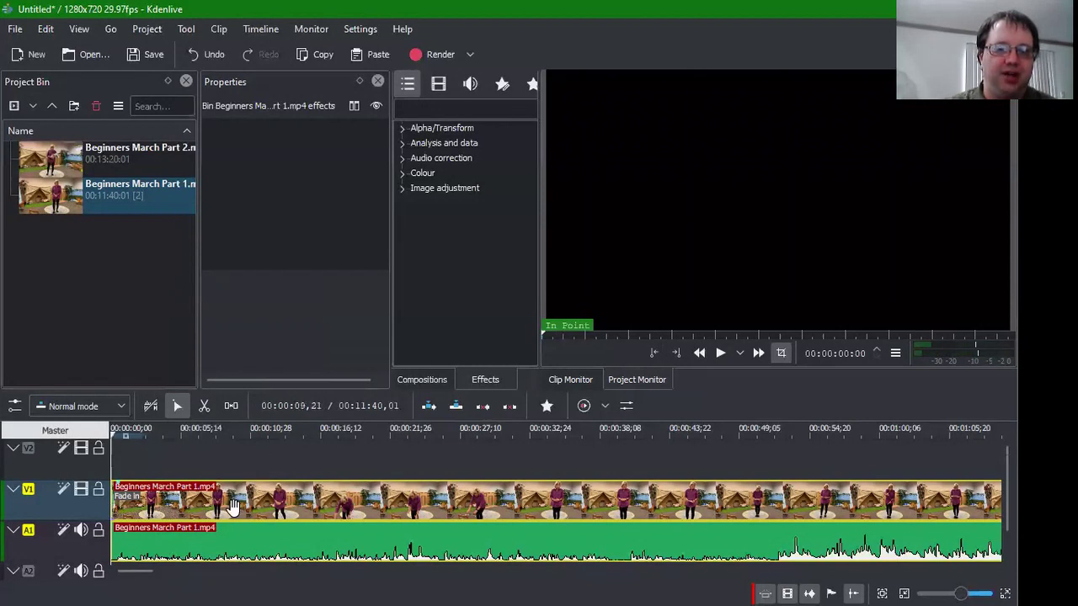
{"action": "left_click", "coordinate": [192, 508]}
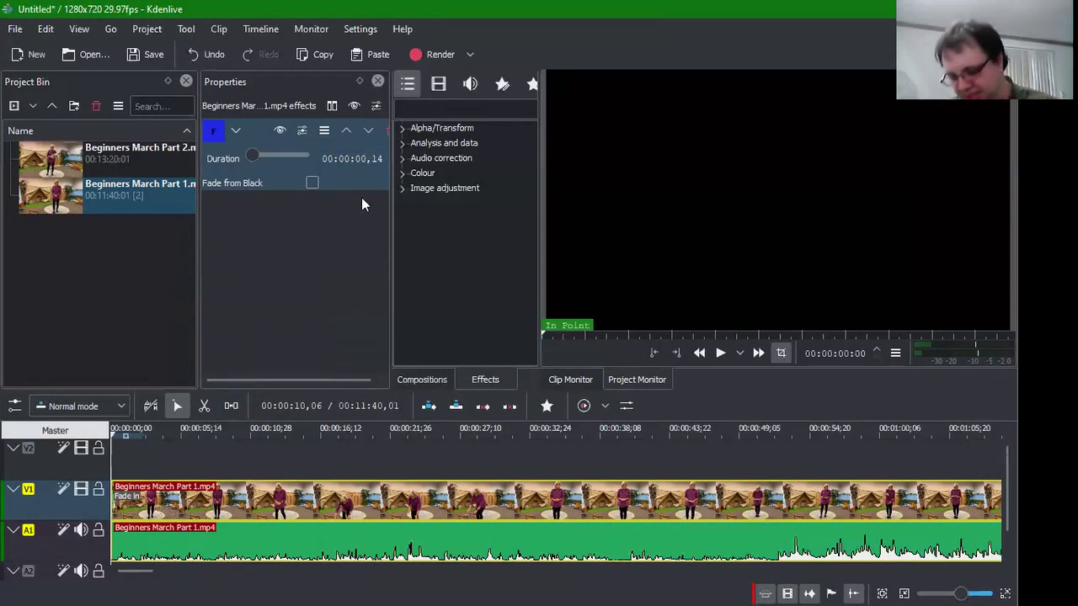
{"action": "type", "text": "100"}
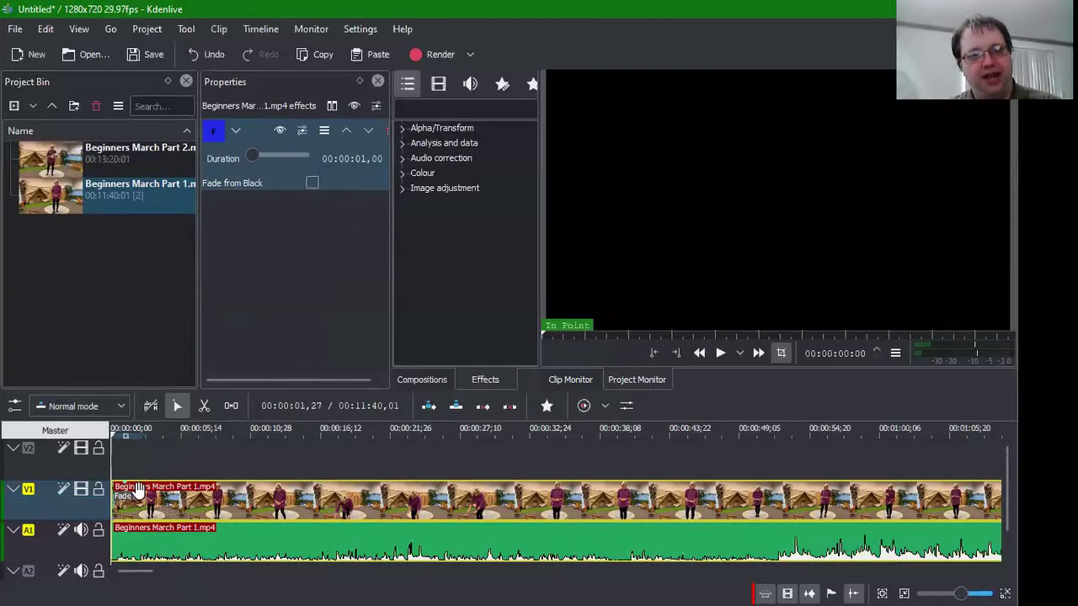
Step: Add a fade-in to Part 1's audio on A1 with duration 1,00
{"action": "left_click", "coordinate": [121, 546]}
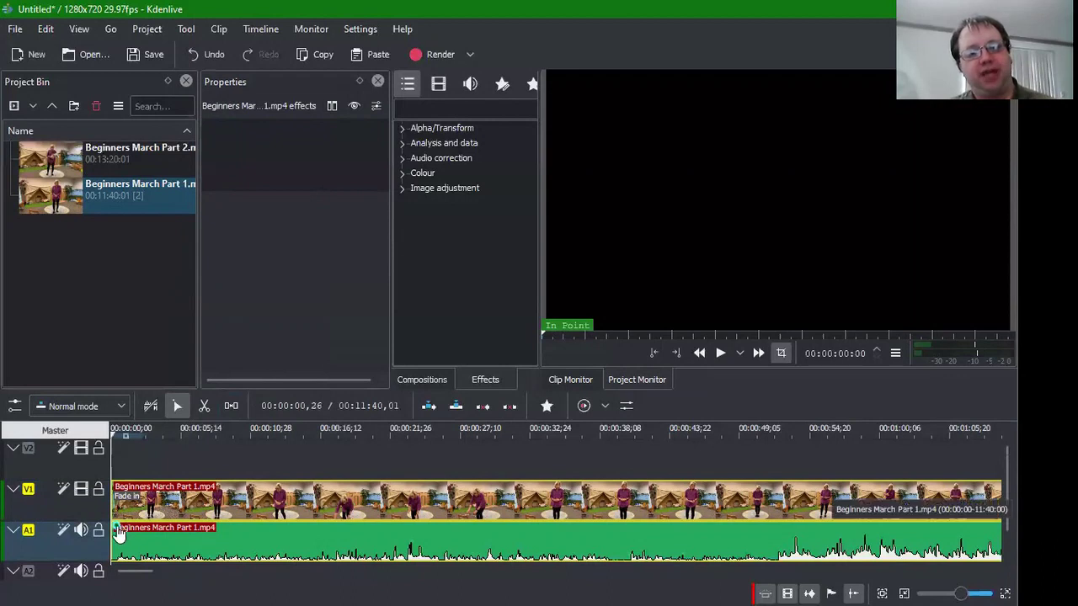
{"action": "left_click_drag", "start_coordinate": [120, 532], "coordinate": [127, 532]}
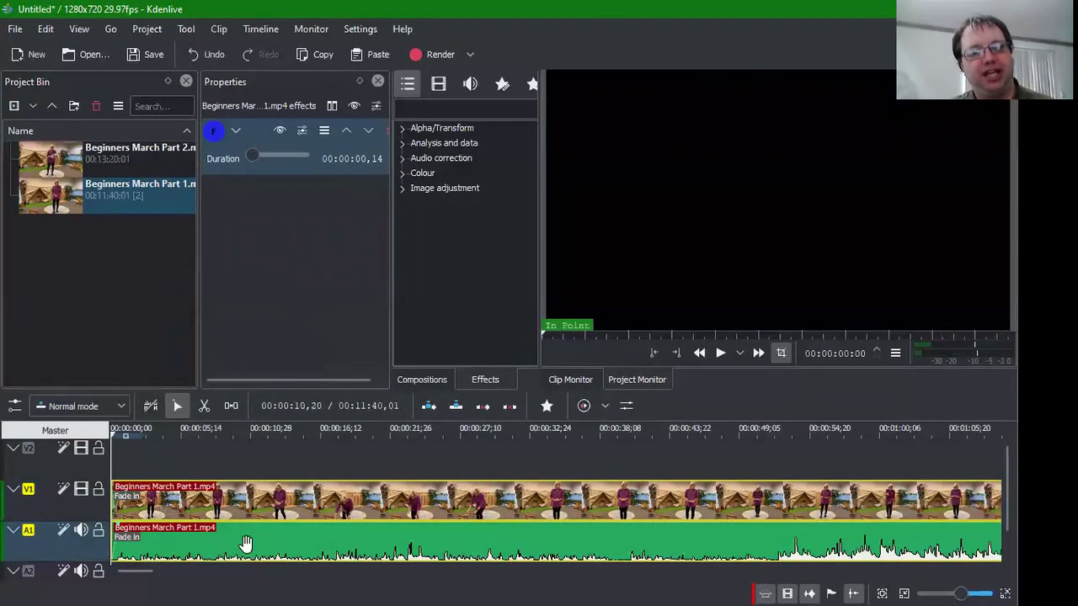
{"action": "left_click", "coordinate": [363, 157]}
{"action": "type", "text": "1,"}
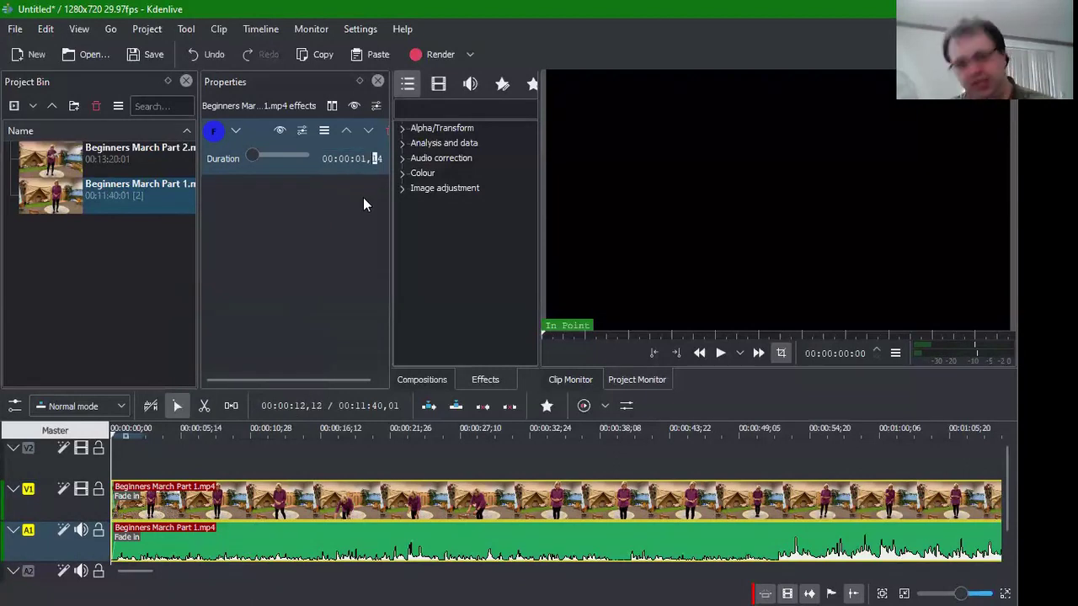
{"action": "type", "text": "00"}
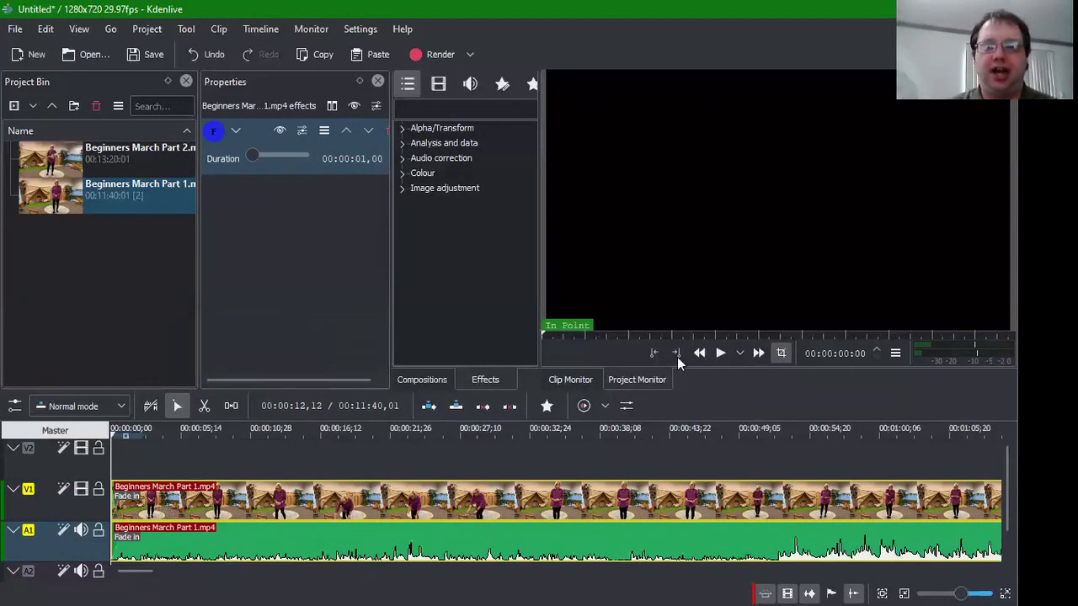
Step: Play the project's opening seconds to check the fade-in, then stop
{"action": "left_click", "coordinate": [720, 355]}
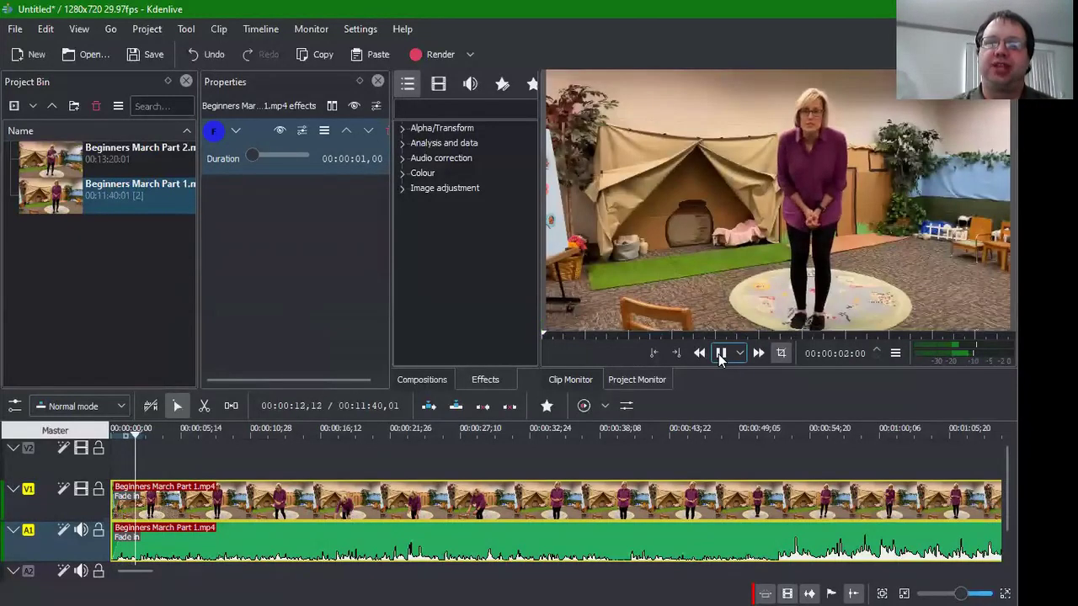
{"action": "left_click", "coordinate": [719, 355]}
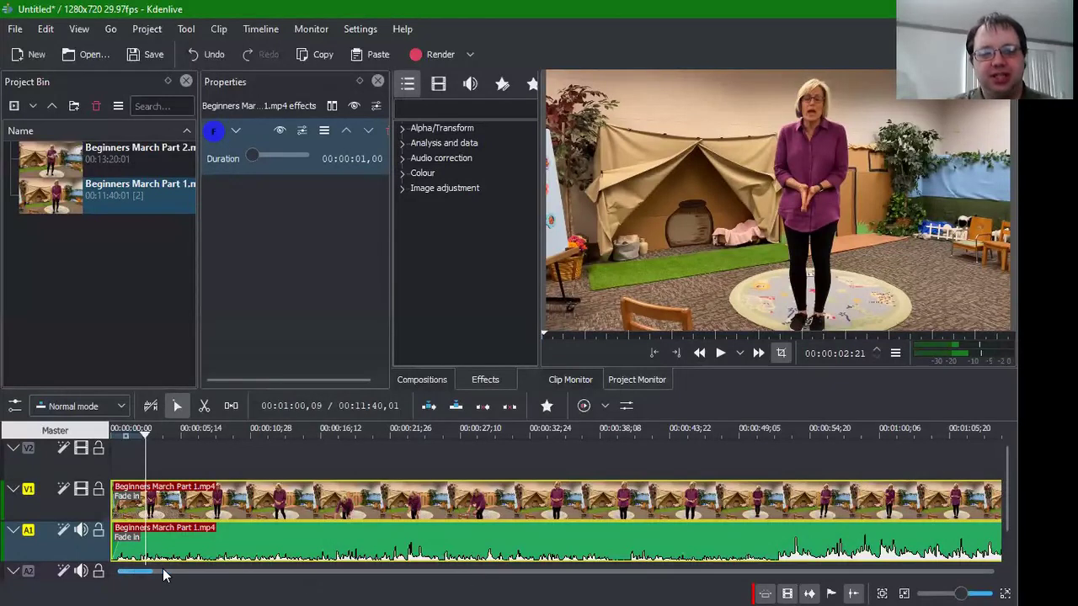
Step: Scroll the timeline to bring the end of the Part 1 clip into view
{"action": "scroll", "coordinate": [438, 564], "scroll_direction": "right", "scroll_amount": 10}
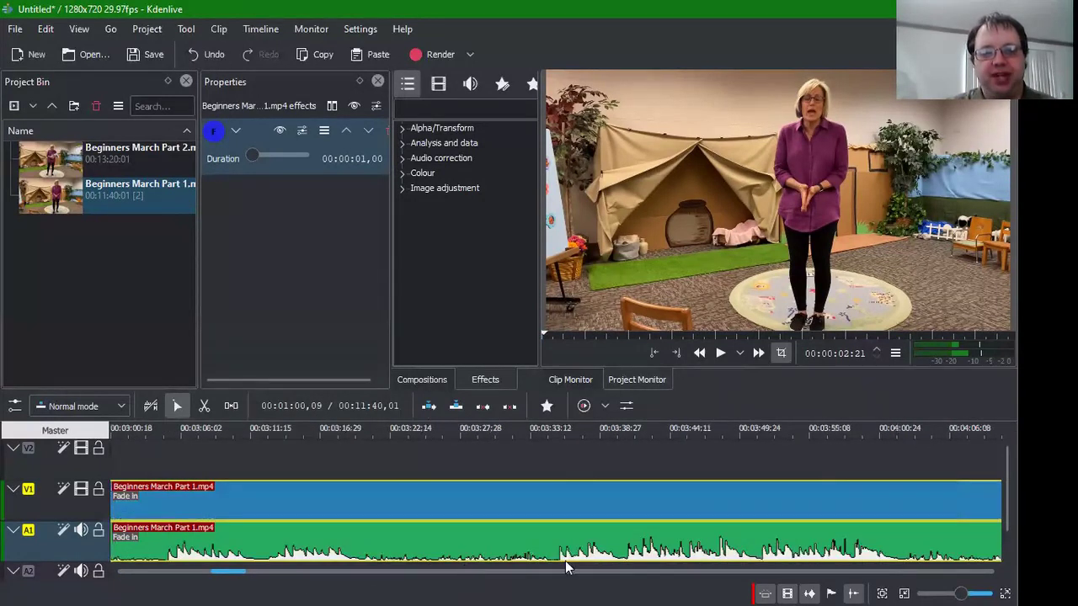
{"action": "scroll", "coordinate": [662, 569], "scroll_direction": "right", "scroll_amount": 8}
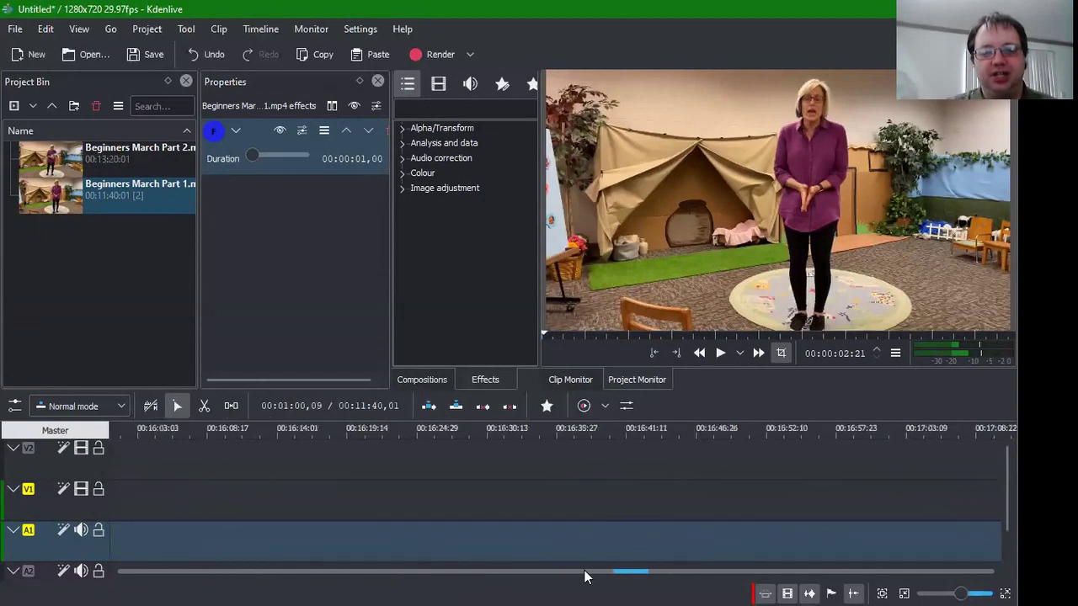
{"action": "scroll", "coordinate": [553, 578], "scroll_direction": "left", "scroll_amount": 5}
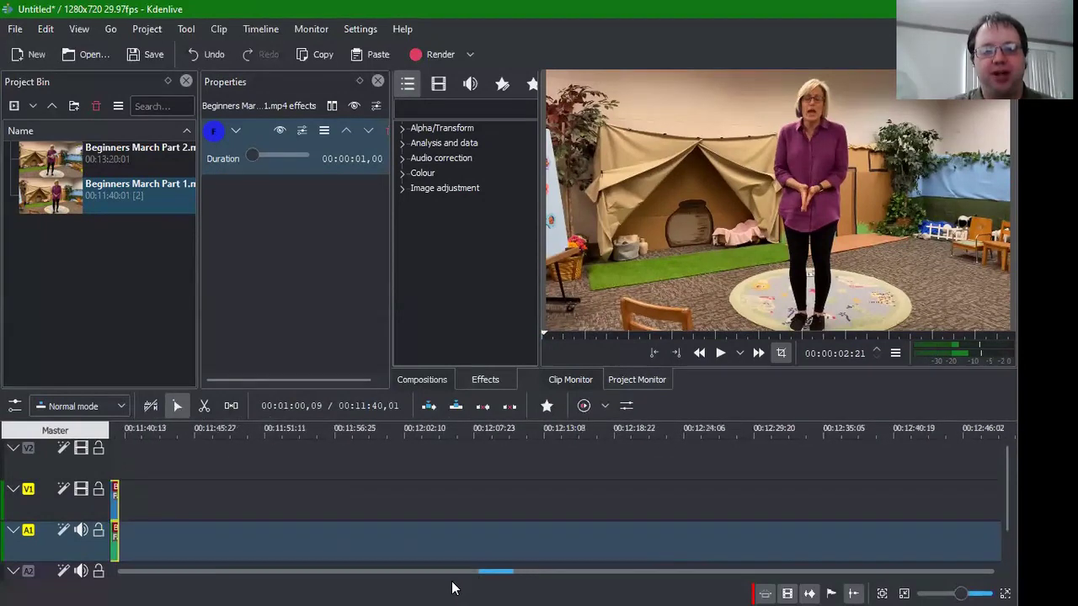
{"action": "scroll", "coordinate": [451, 573], "scroll_direction": "left", "scroll_amount": 2}
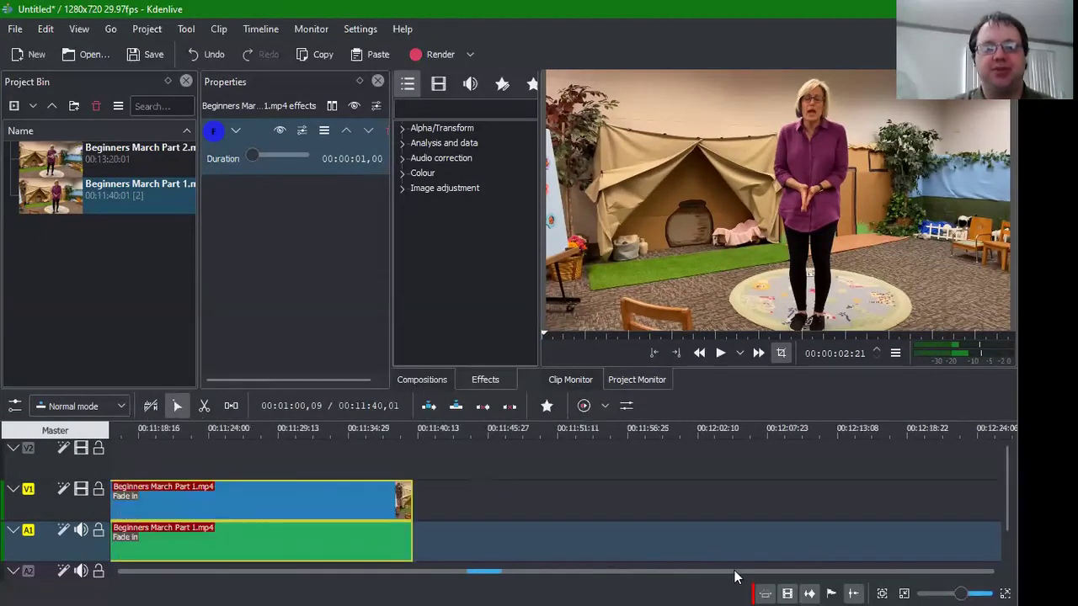
{"action": "scroll", "coordinate": [734, 577], "scroll_direction": "left", "scroll_amount": 2}
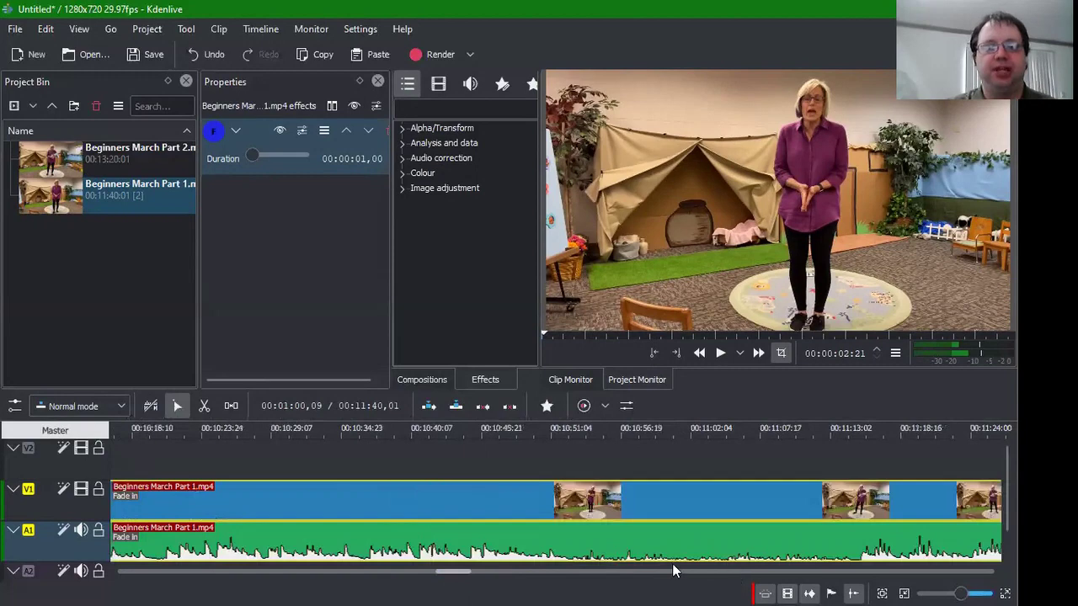
{"action": "left_click", "coordinate": [493, 572]}
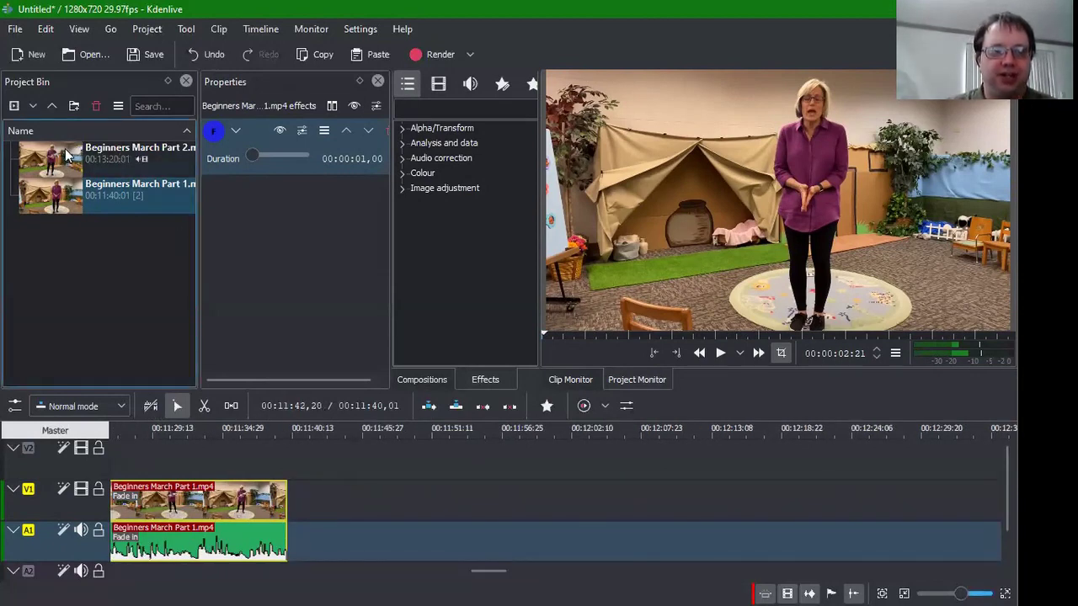
Step: Place Beginners March Part 2 right after Part 1 with no gap and preview the join
{"action": "left_click_drag", "start_coordinate": [68, 154], "coordinate": [285, 509]}
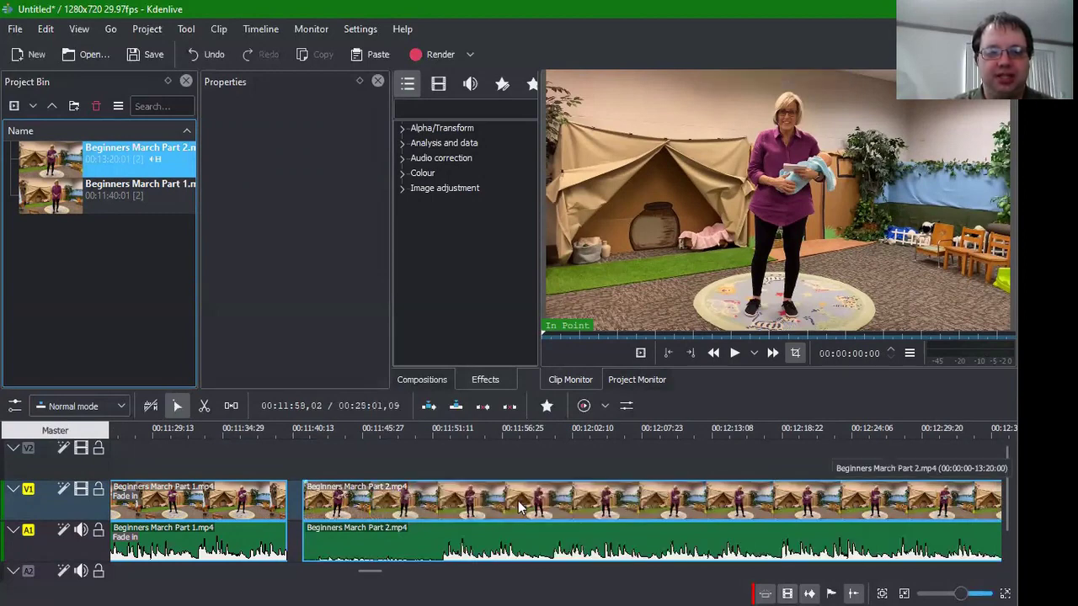
{"action": "left_click_drag", "start_coordinate": [477, 505], "coordinate": [390, 503]}
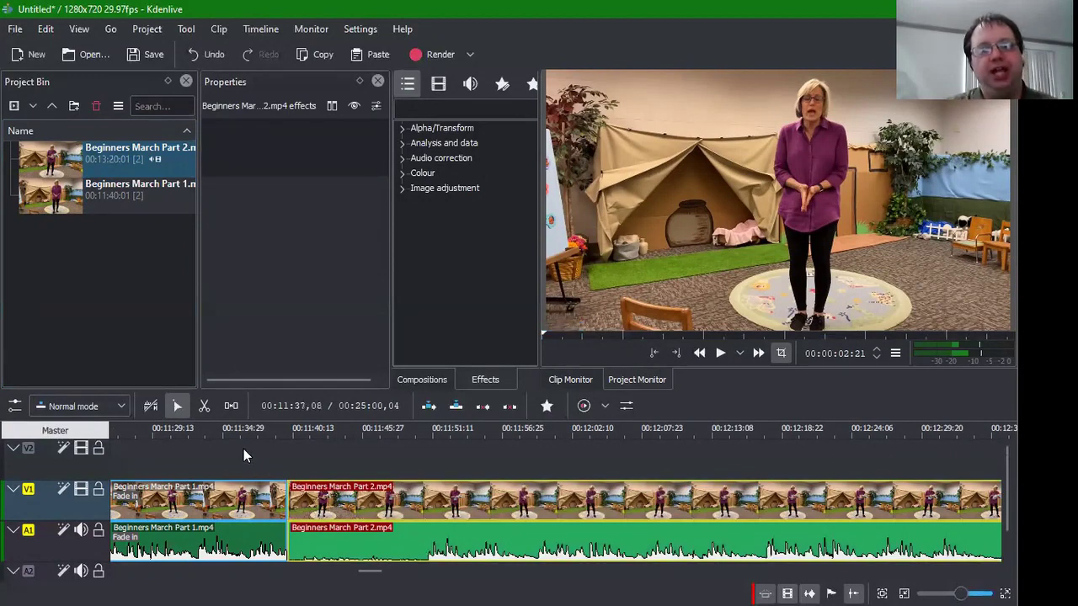
{"action": "left_click", "coordinate": [394, 444]}
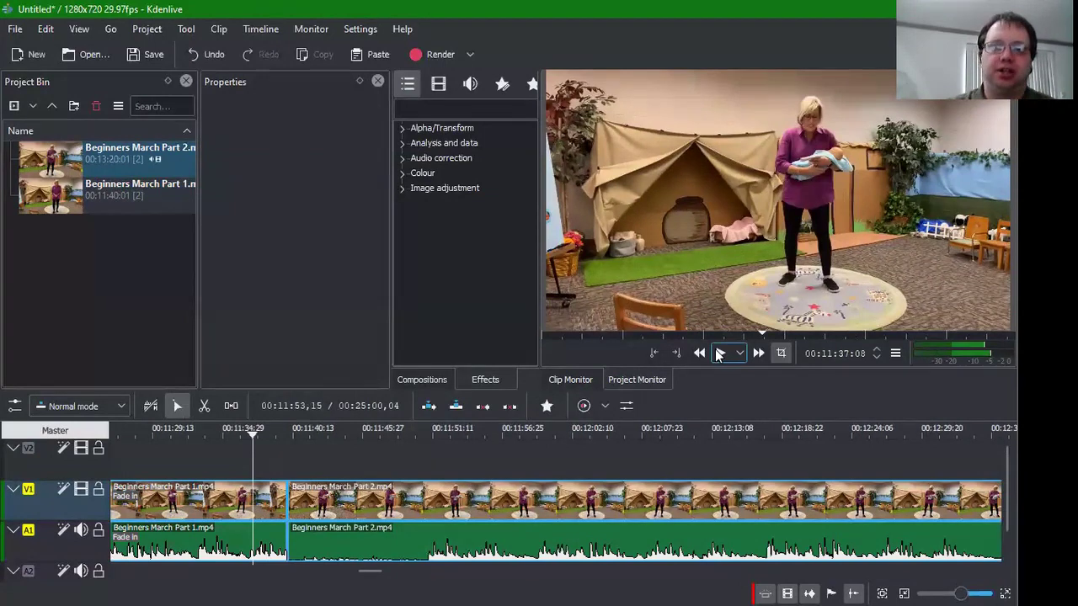
{"action": "left_click", "coordinate": [718, 355]}
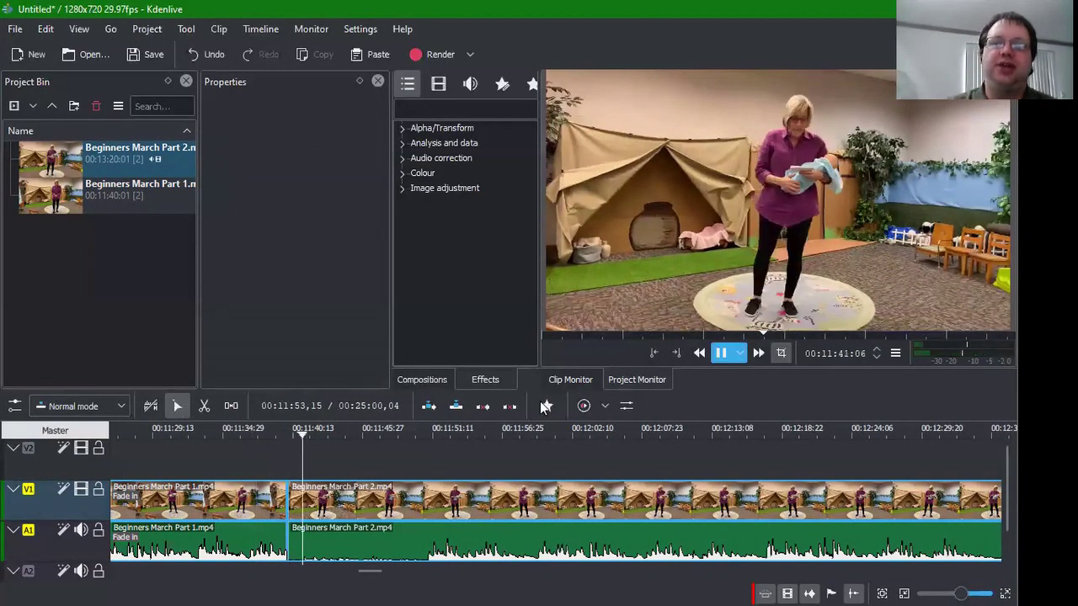
{"action": "key", "text": "space"}
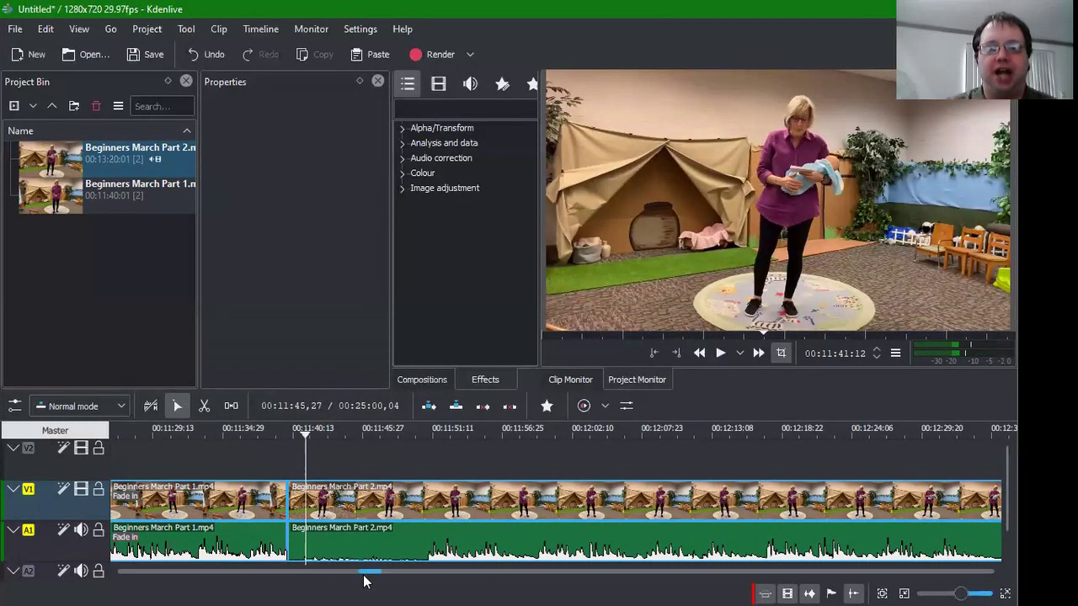
Step: Move the playhead to around 00:11:14 in Part 1 and preview playback there
{"action": "left_click_drag", "start_coordinate": [354, 574], "coordinate": [343, 575]}
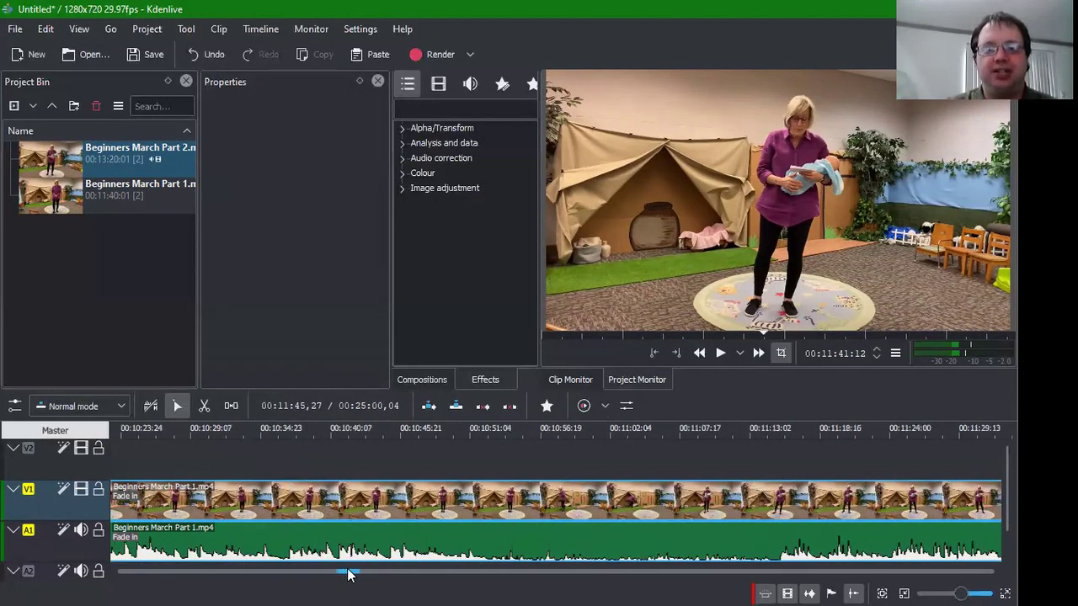
{"action": "left_click_drag", "start_coordinate": [345, 572], "coordinate": [351, 572]}
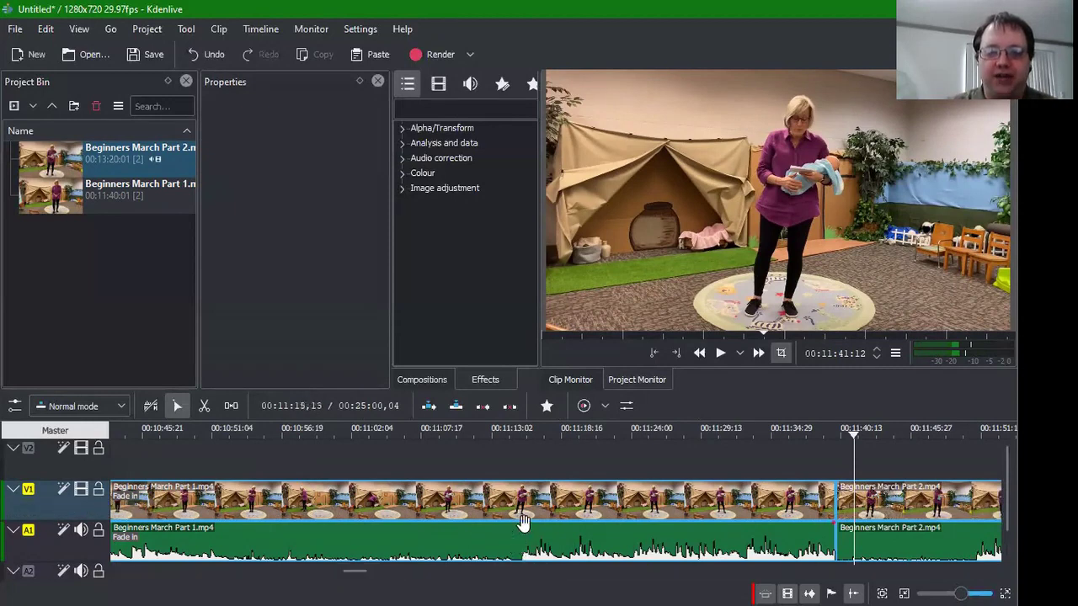
{"action": "left_click", "coordinate": [505, 445]}
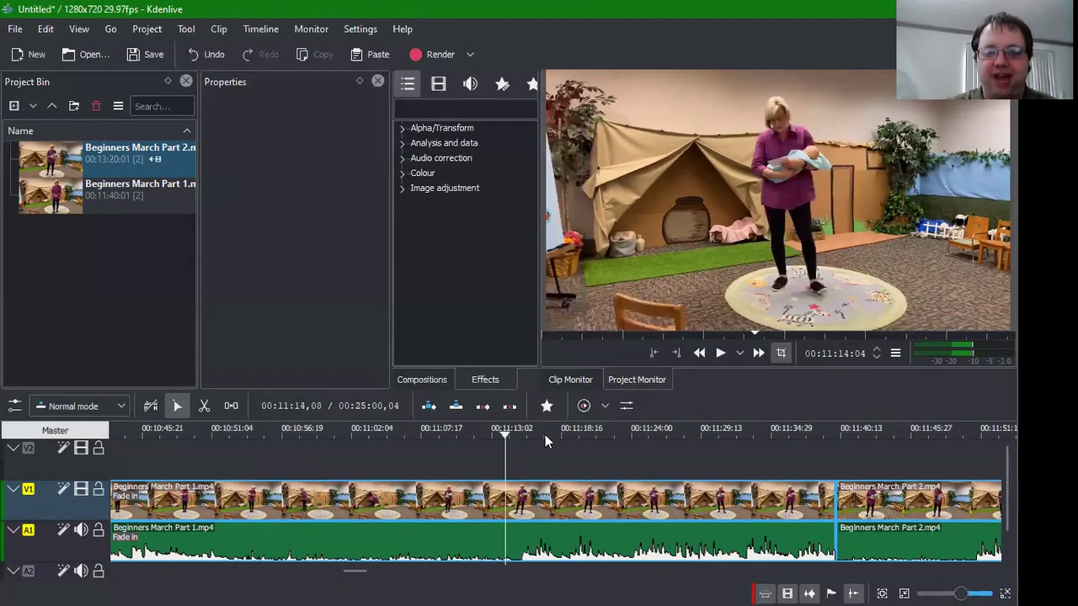
{"action": "left_click", "coordinate": [720, 353]}
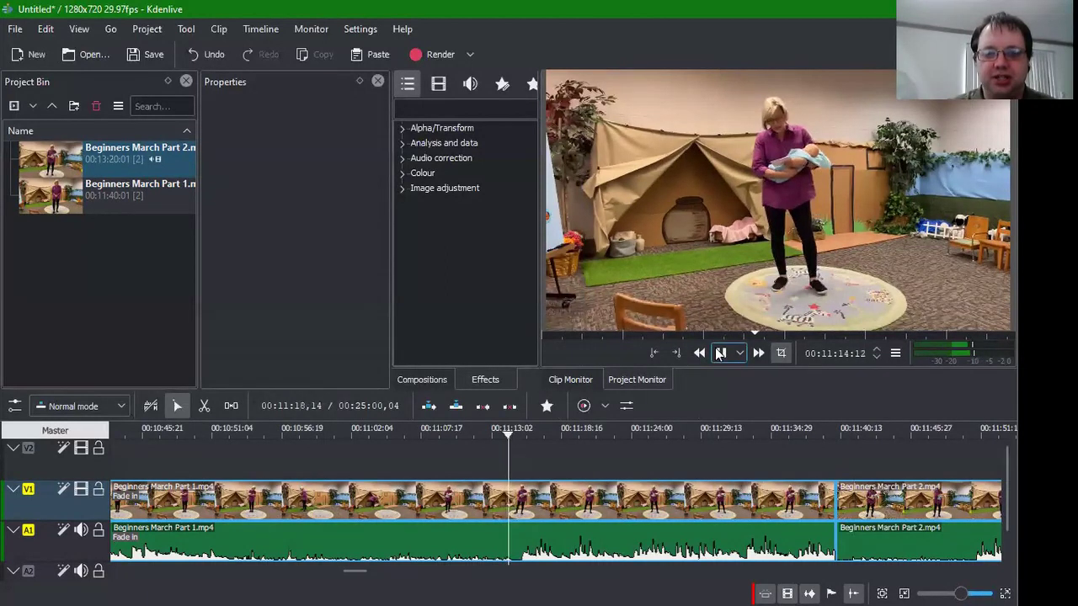
{"action": "left_click", "coordinate": [720, 353]}
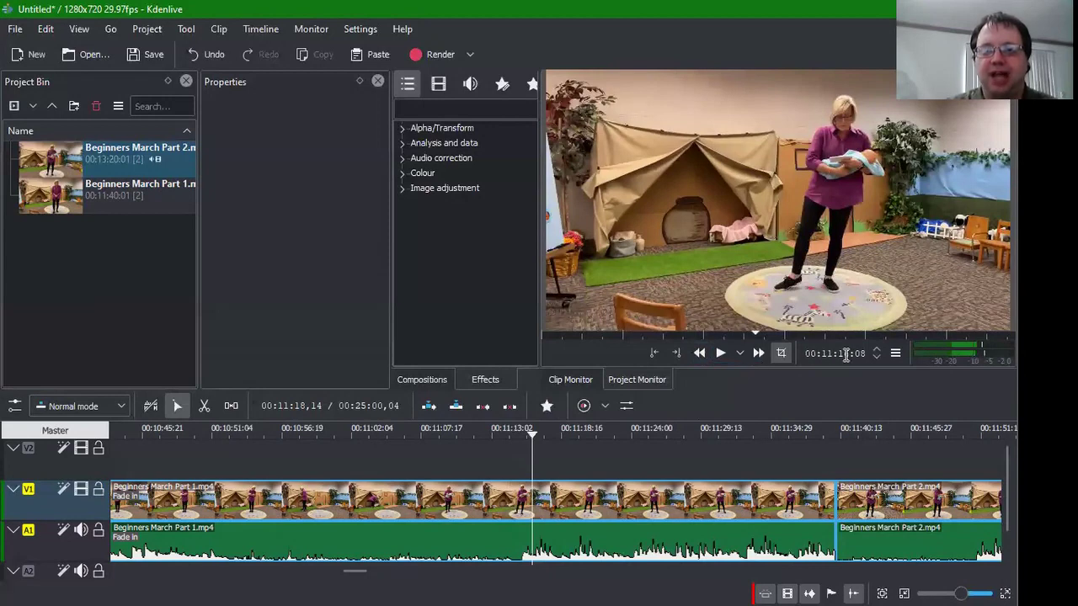
{"action": "left_click", "coordinate": [499, 460]}
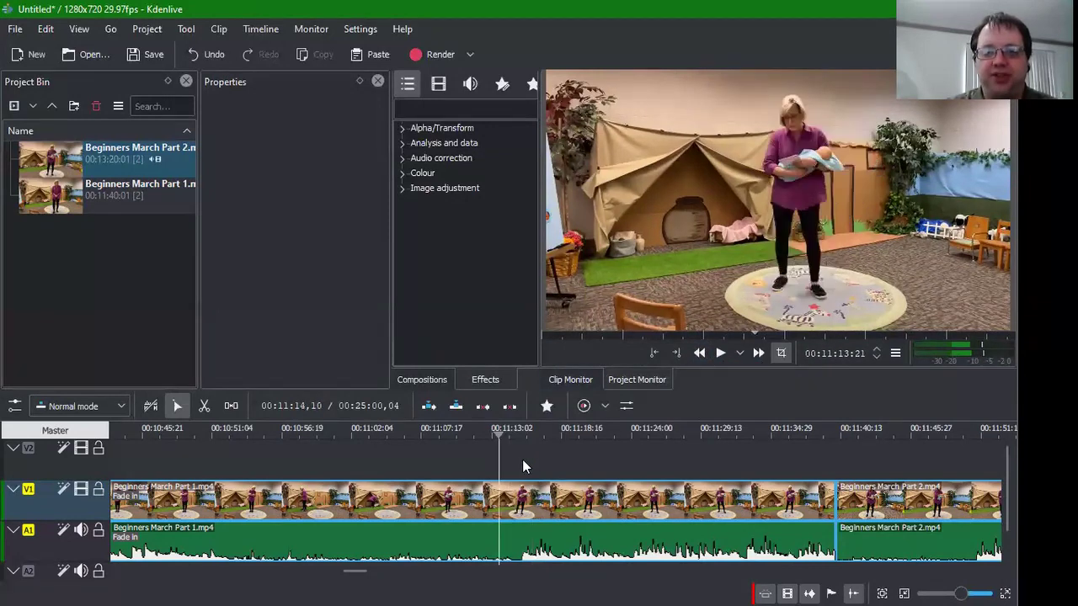
{"action": "left_click", "coordinate": [514, 460]}
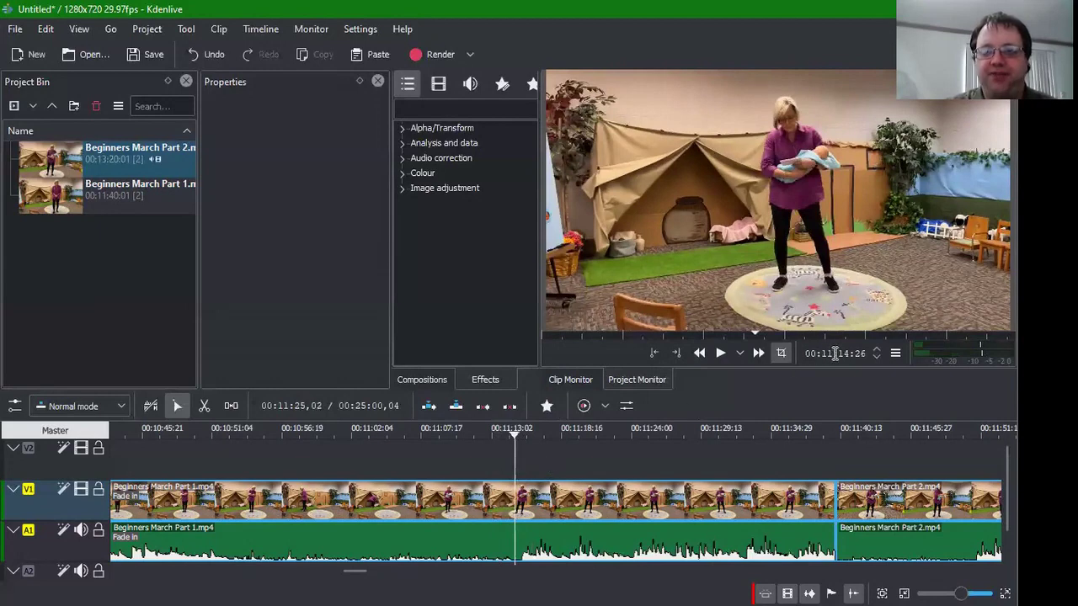
{"action": "left_click", "coordinate": [721, 354]}
{"action": "left_click", "coordinate": [722, 354]}
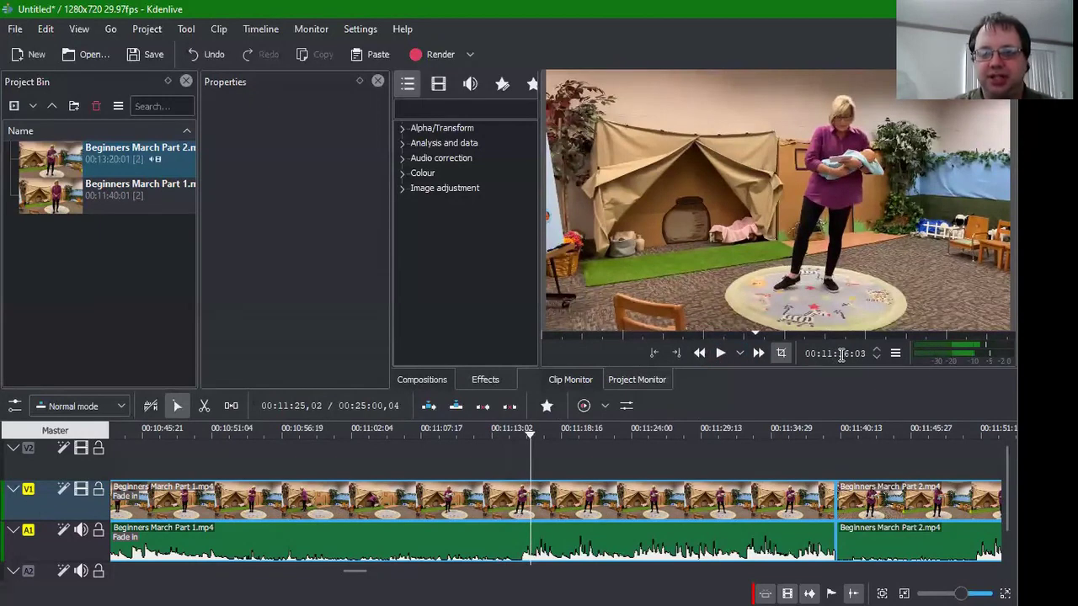
Step: Enter timecode 14:26 to set the playhead exactly at 00:11:14:26
{"action": "left_click", "coordinate": [841, 356]}
{"action": "type", "text": "1"}
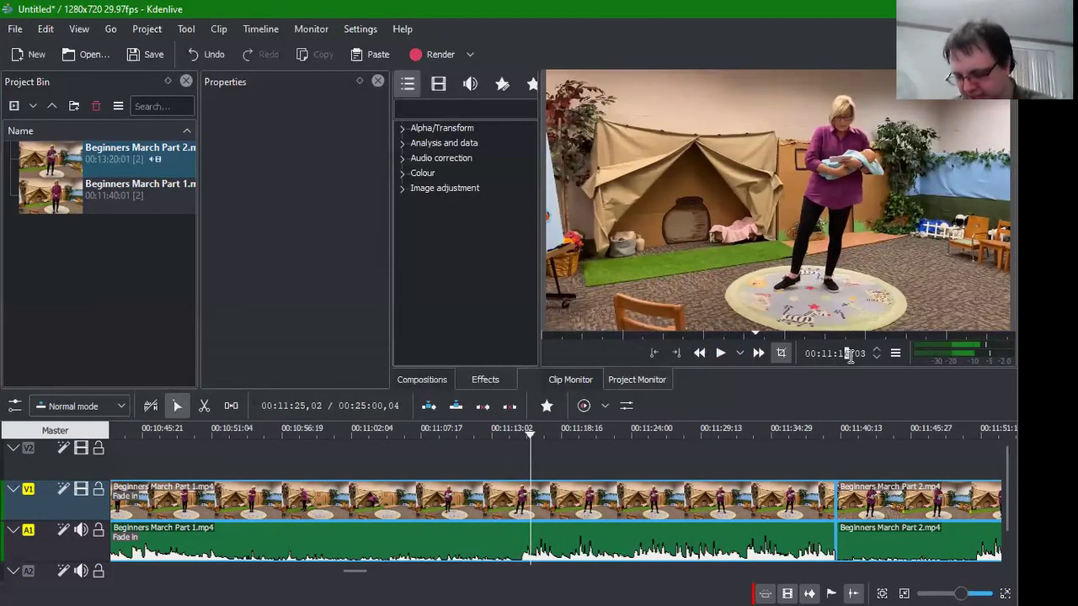
{"action": "type", "text": "4:26"}
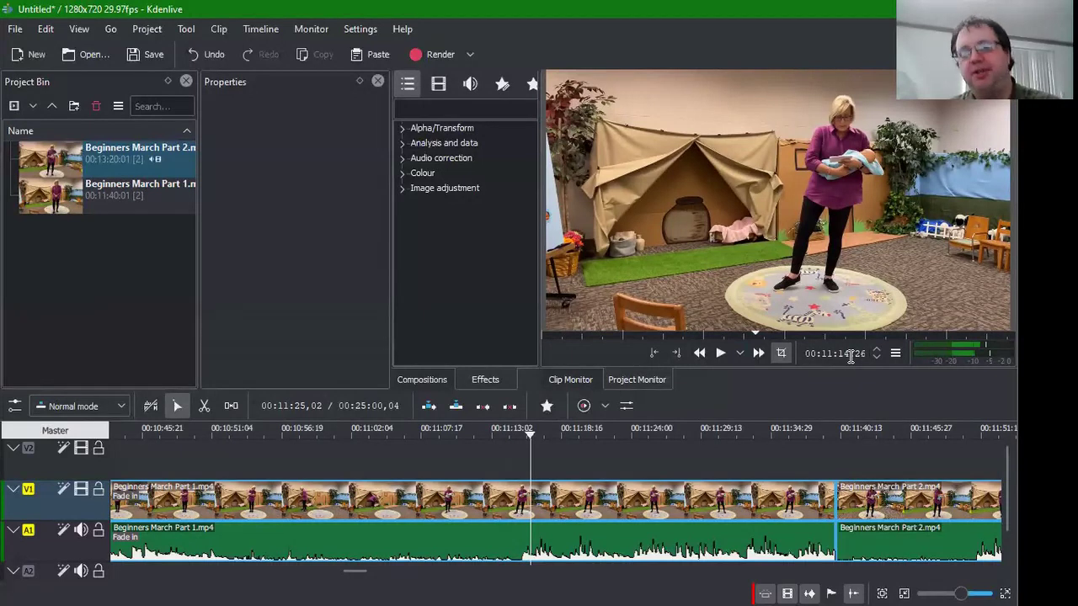
{"action": "key", "text": "Return"}
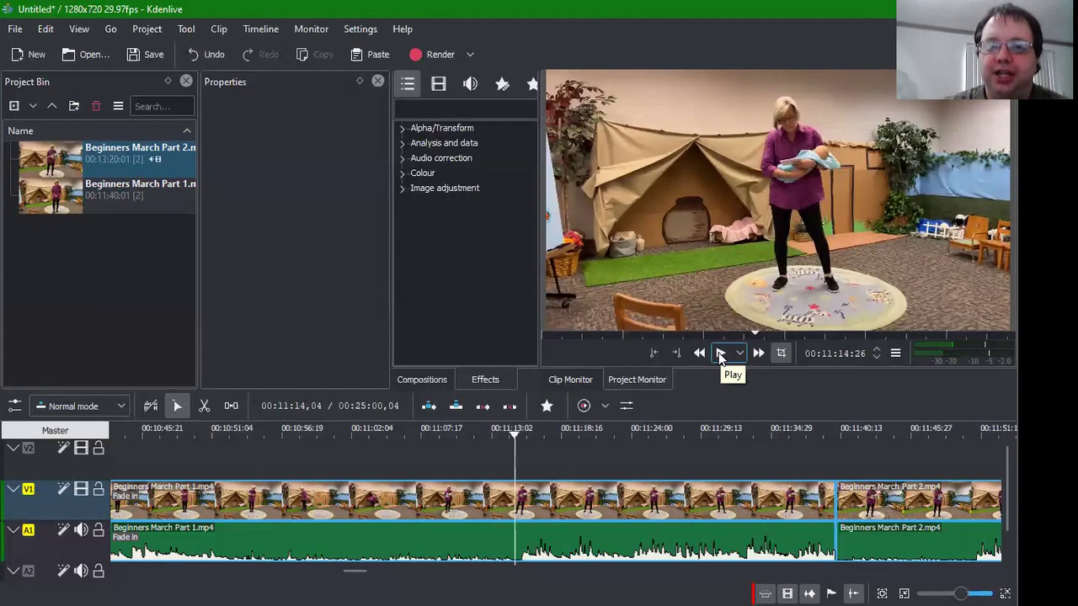
{"action": "left_click", "coordinate": [720, 353]}
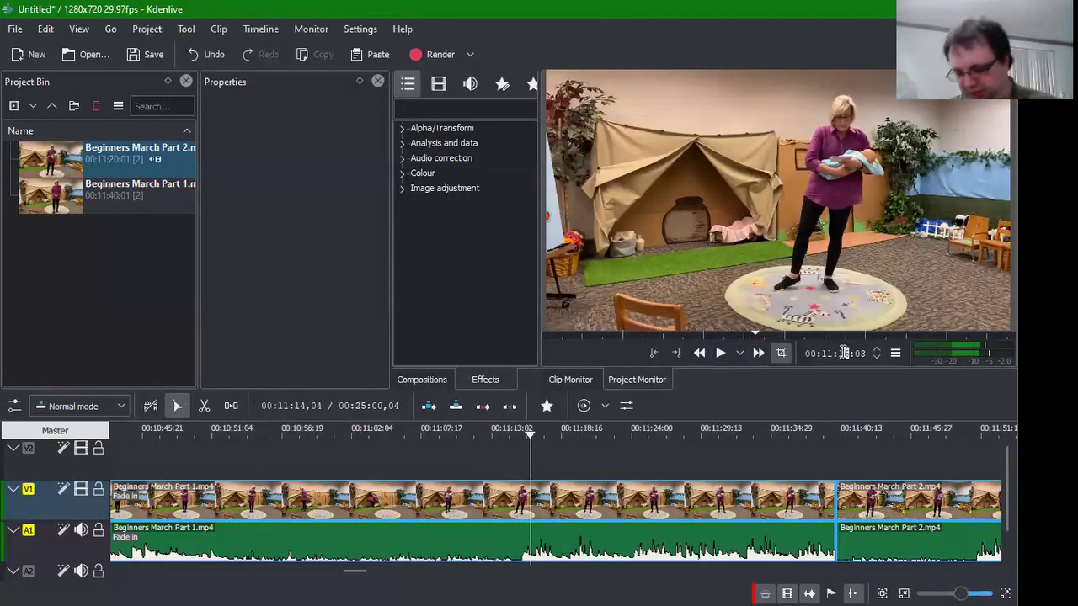
{"action": "type", "text": "426"}
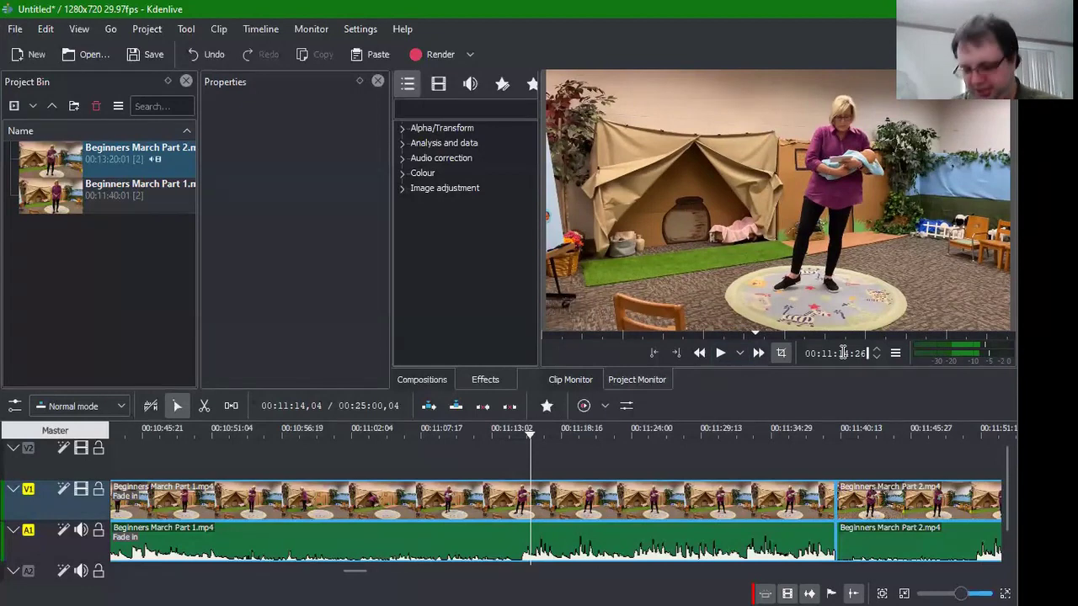
{"action": "key", "text": "Return"}
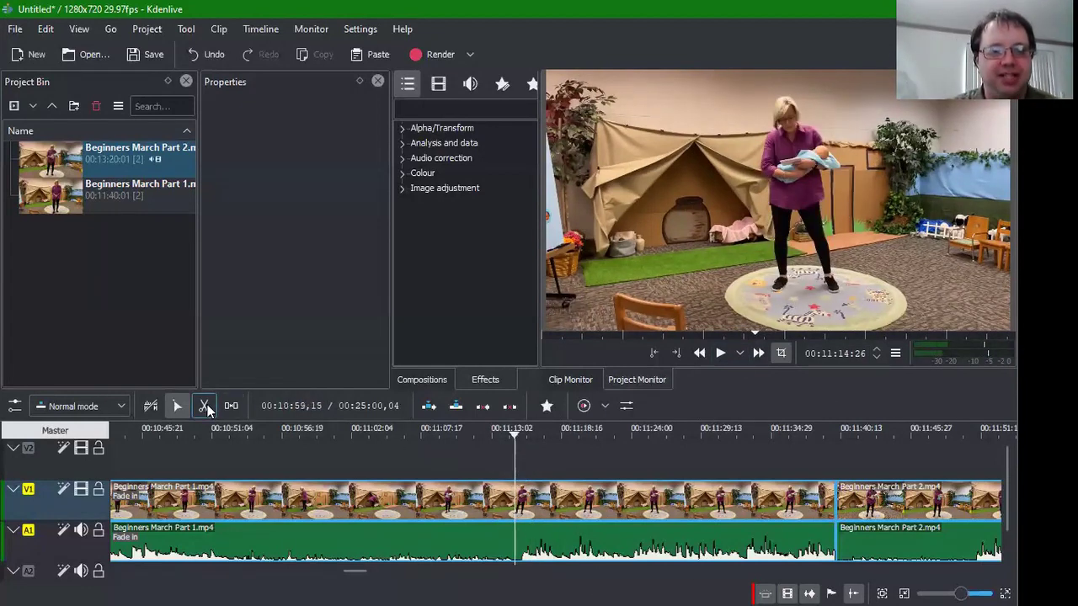
Step: Cut Part 1 at 00:11:14:26, delete its tail, and slide Part 2 left against it
{"action": "left_click", "coordinate": [204, 406]}
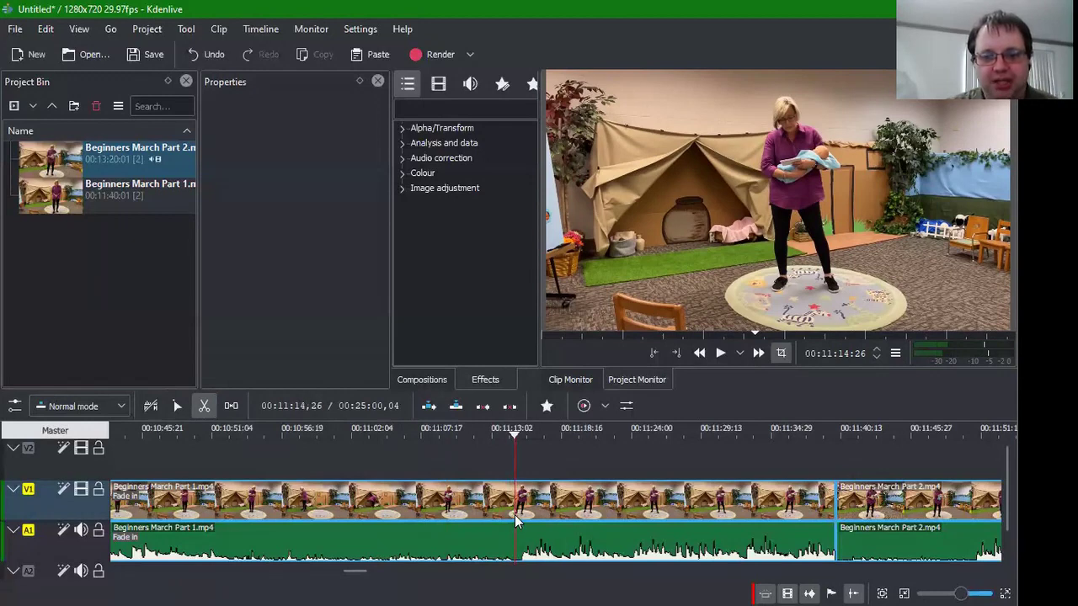
{"action": "left_click", "coordinate": [514, 515]}
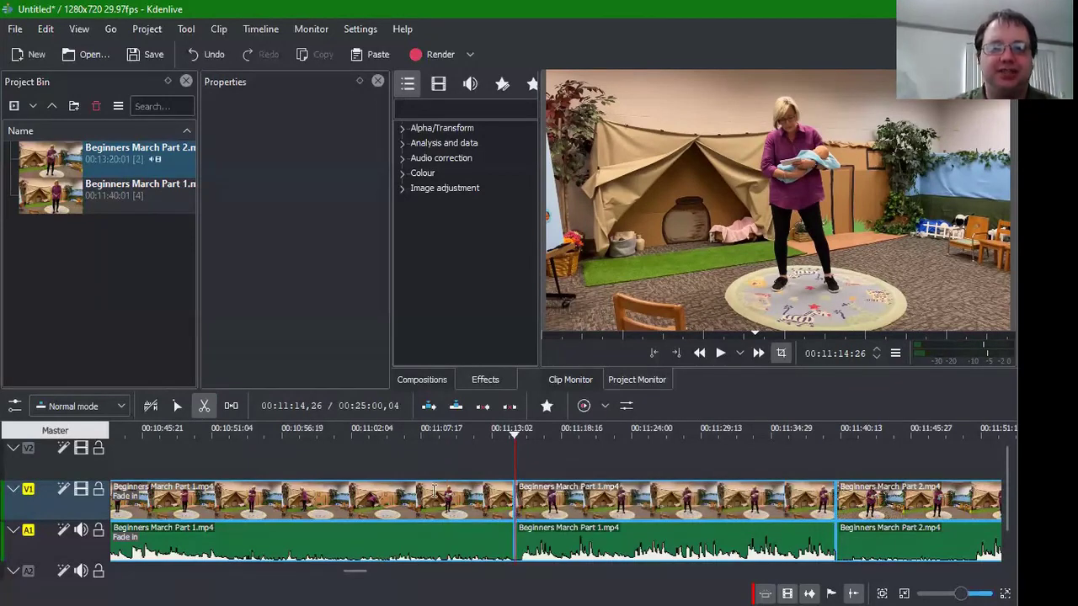
{"action": "left_click", "coordinate": [176, 413]}
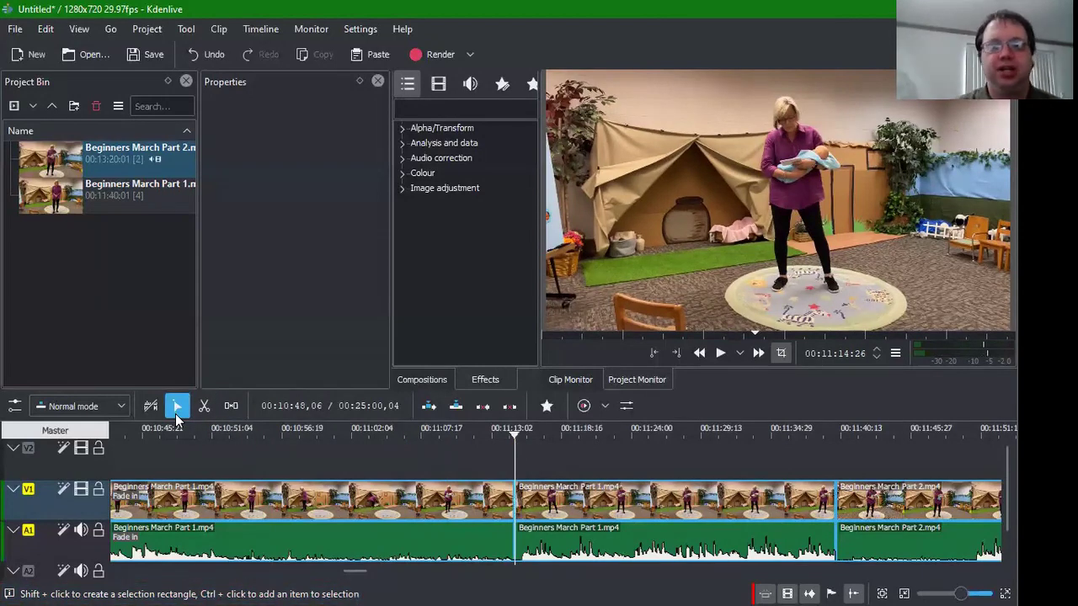
{"action": "left_click", "coordinate": [699, 506]}
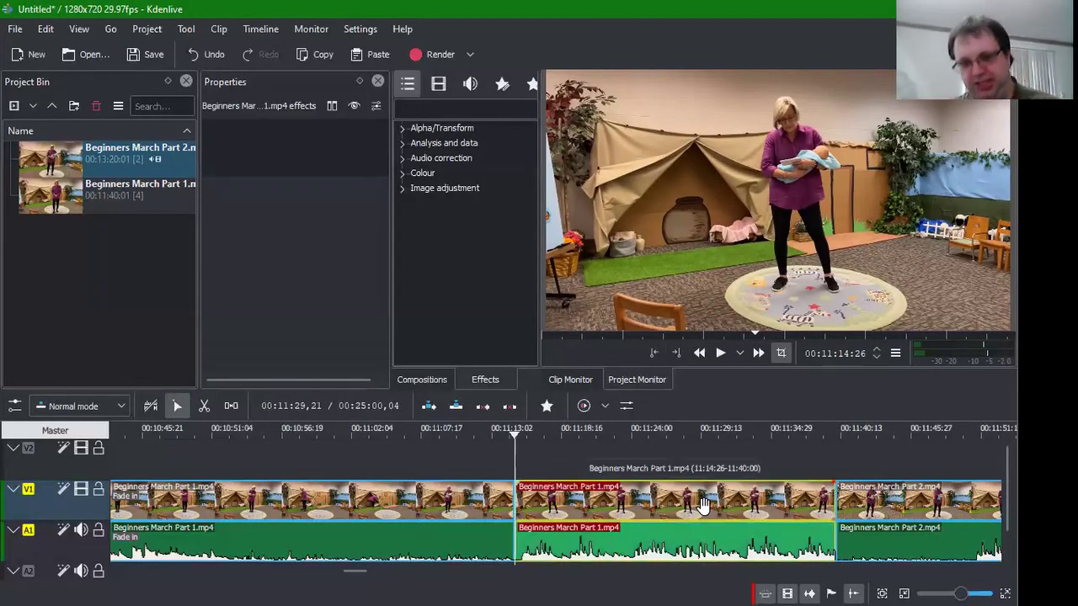
{"action": "key", "text": "Delete"}
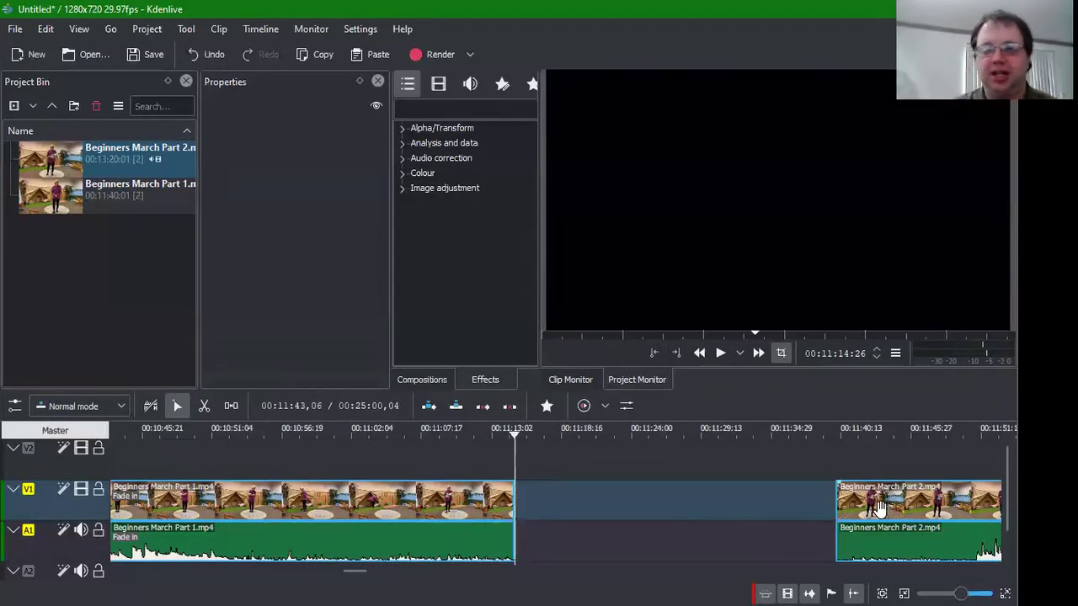
{"action": "left_click_drag", "start_coordinate": [897, 505], "coordinate": [514, 499]}
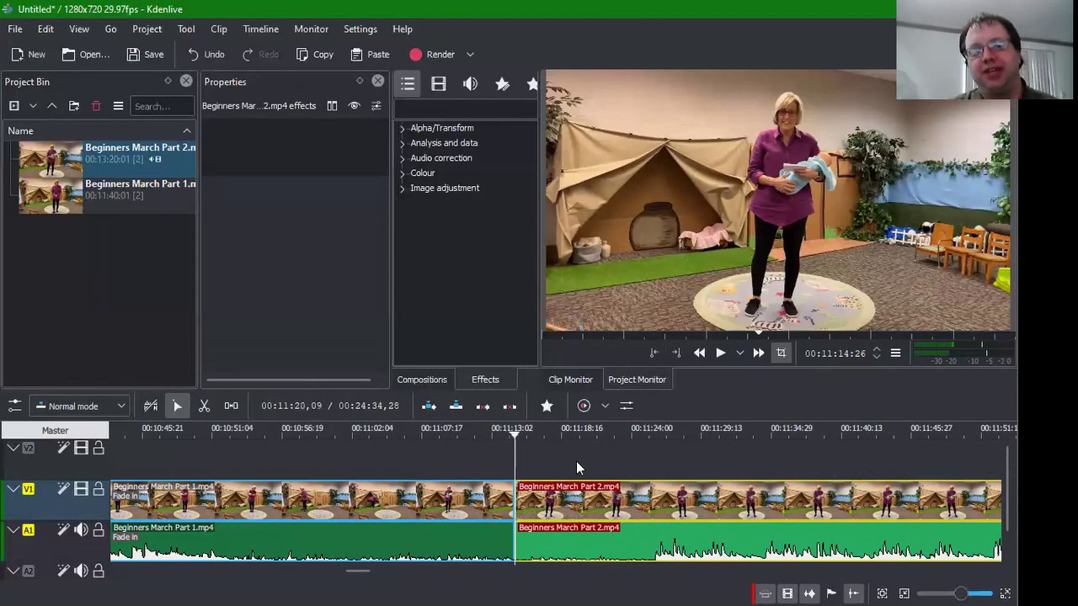
Step: Play across the Part 1–Part 2 join and into the opening Part 2 footage
{"action": "left_click", "coordinate": [455, 462]}
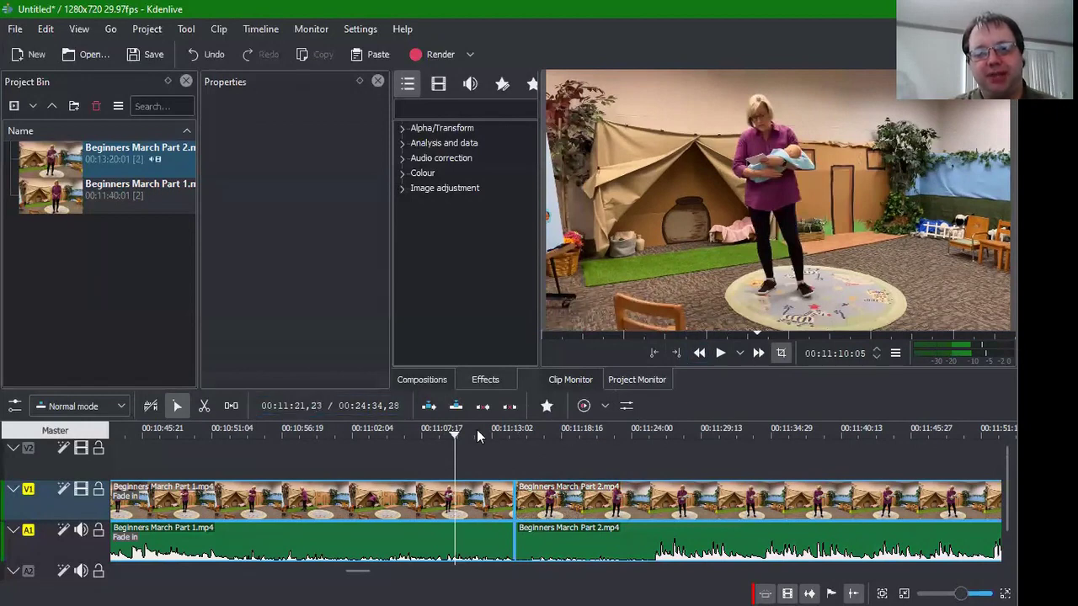
{"action": "left_click", "coordinate": [398, 455]}
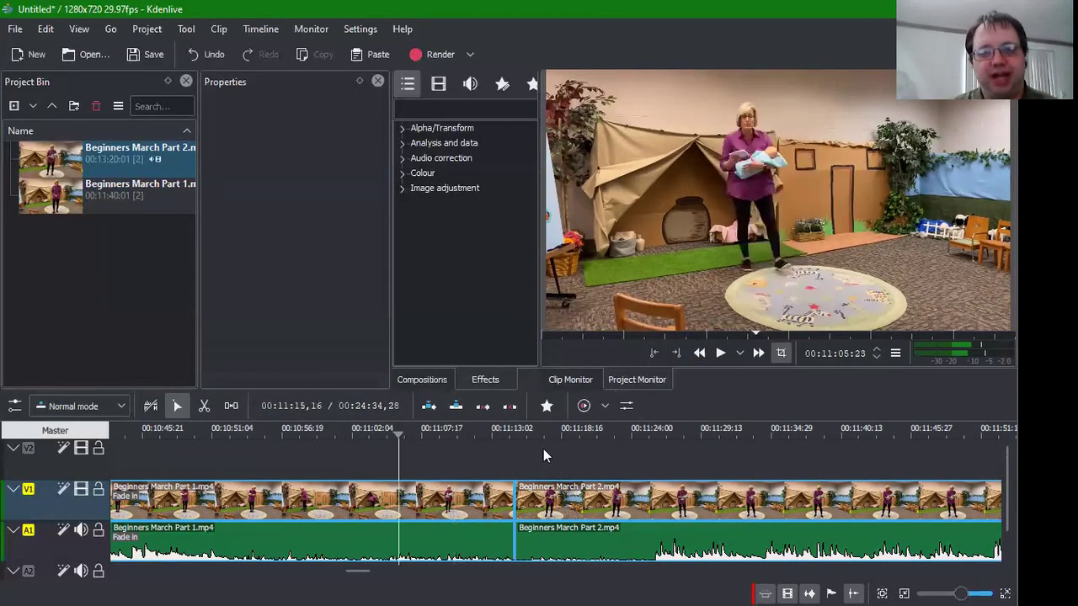
{"action": "left_click", "coordinate": [718, 353]}
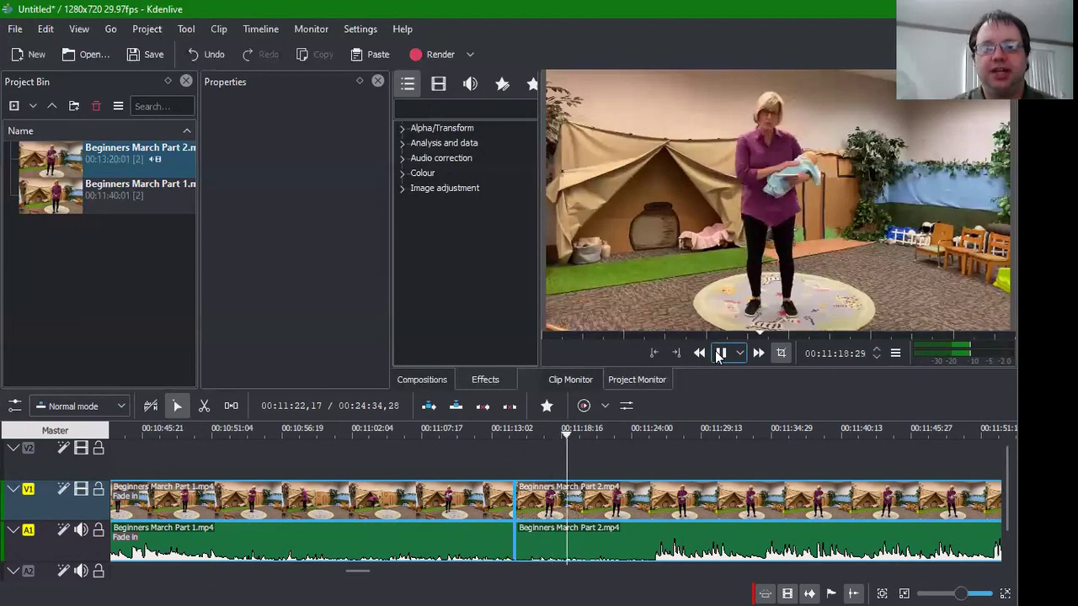
{"action": "left_click", "coordinate": [720, 353]}
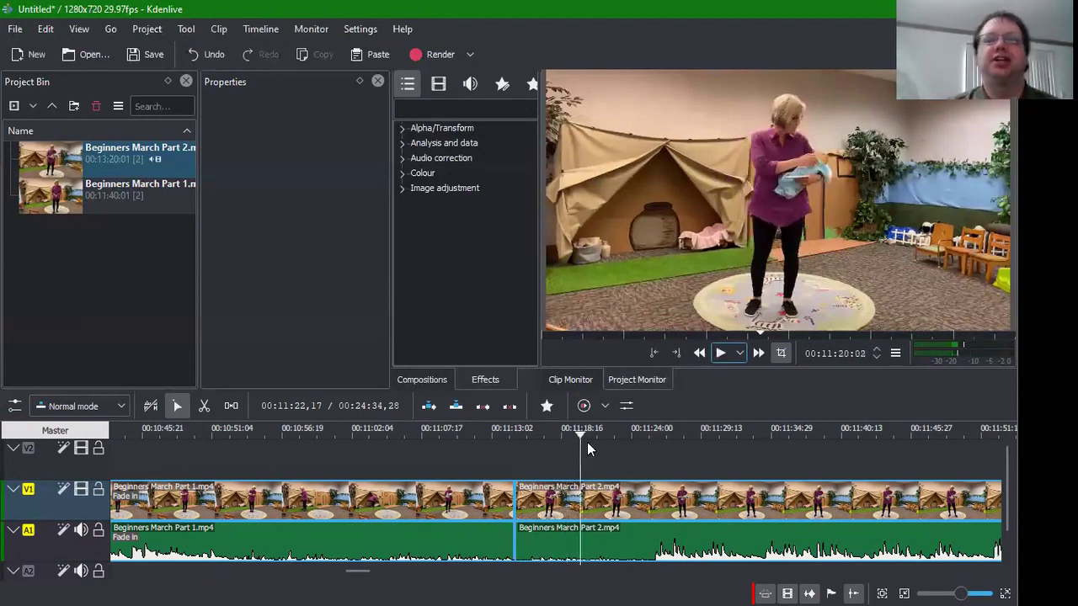
{"action": "left_click", "coordinate": [576, 452]}
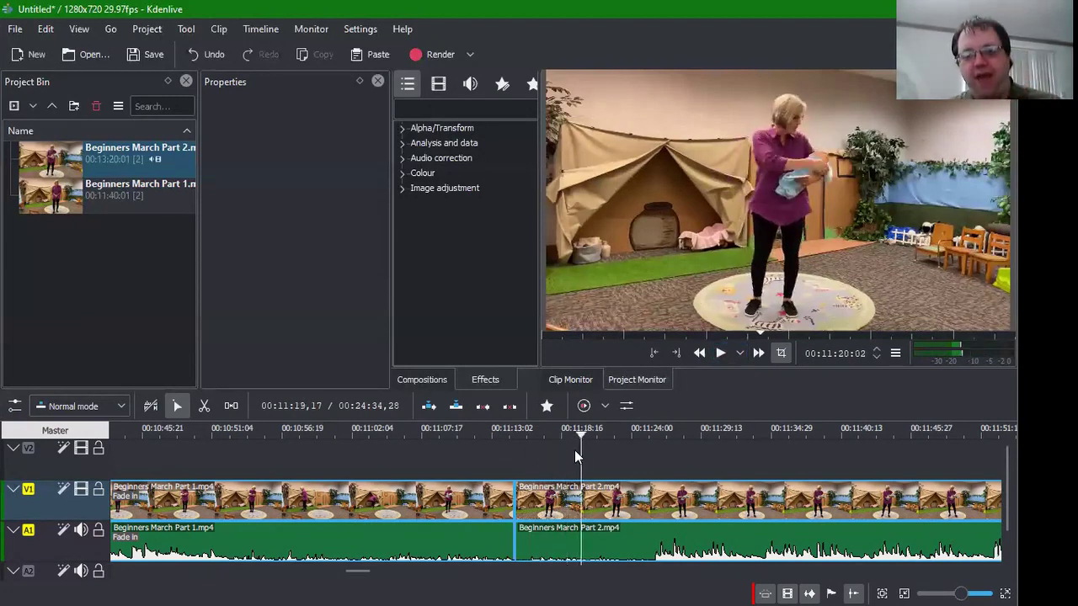
{"action": "left_click", "coordinate": [645, 436]}
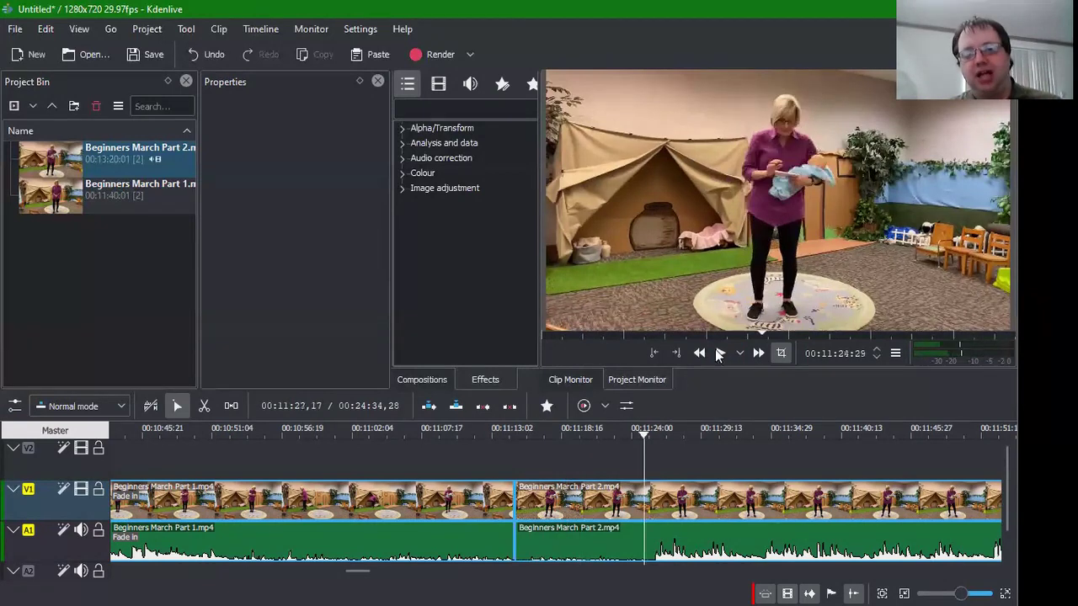
{"action": "left_click", "coordinate": [719, 353]}
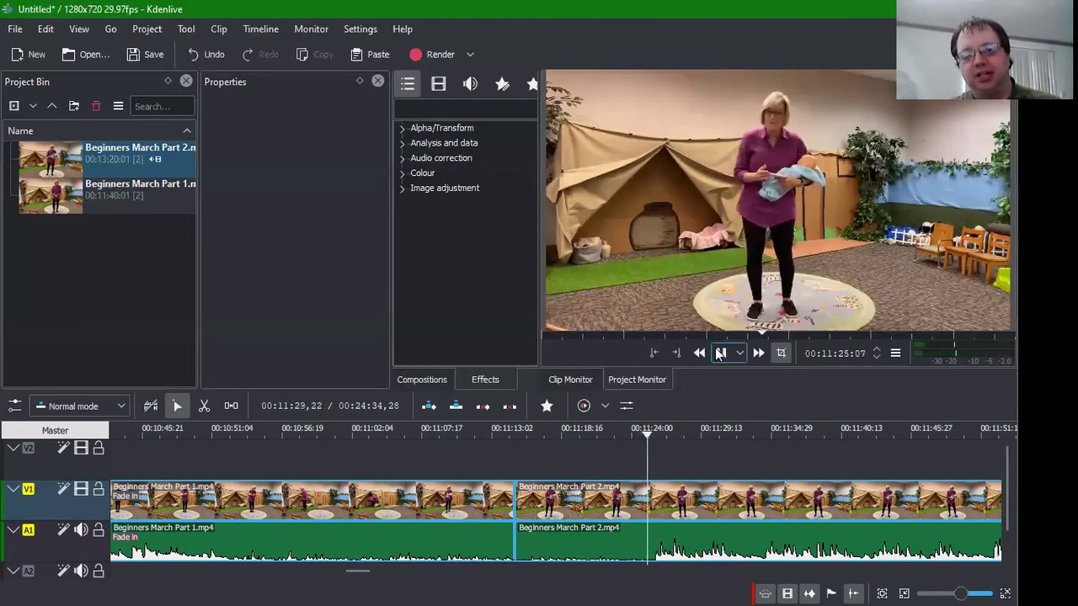
{"action": "left_click", "coordinate": [719, 353]}
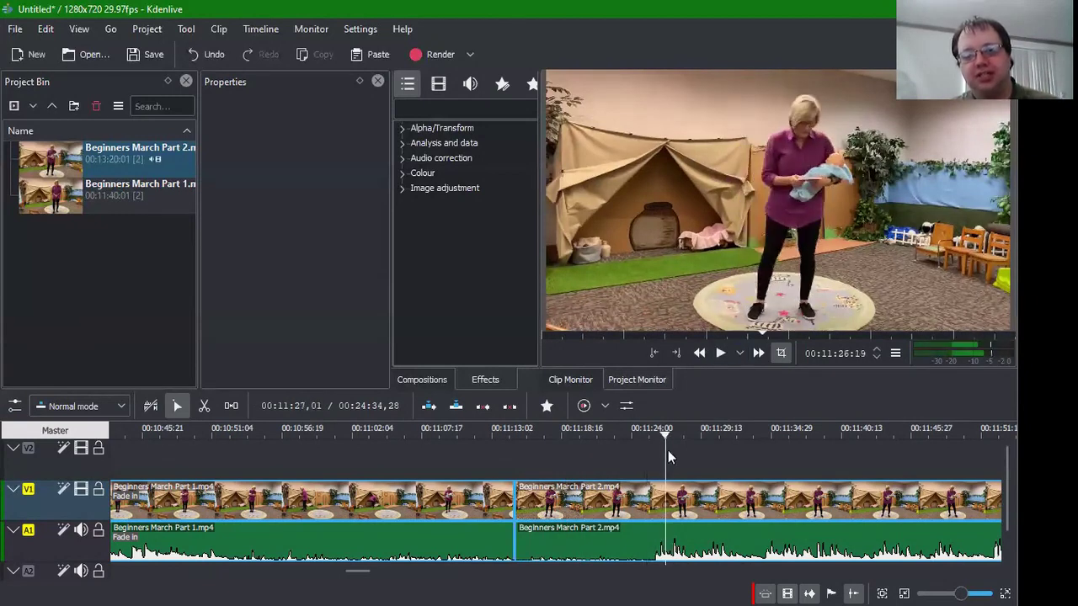
Step: Fine-tune the position and place the playhead at timecode 00:11:25:18
{"action": "left_click", "coordinate": [651, 551]}
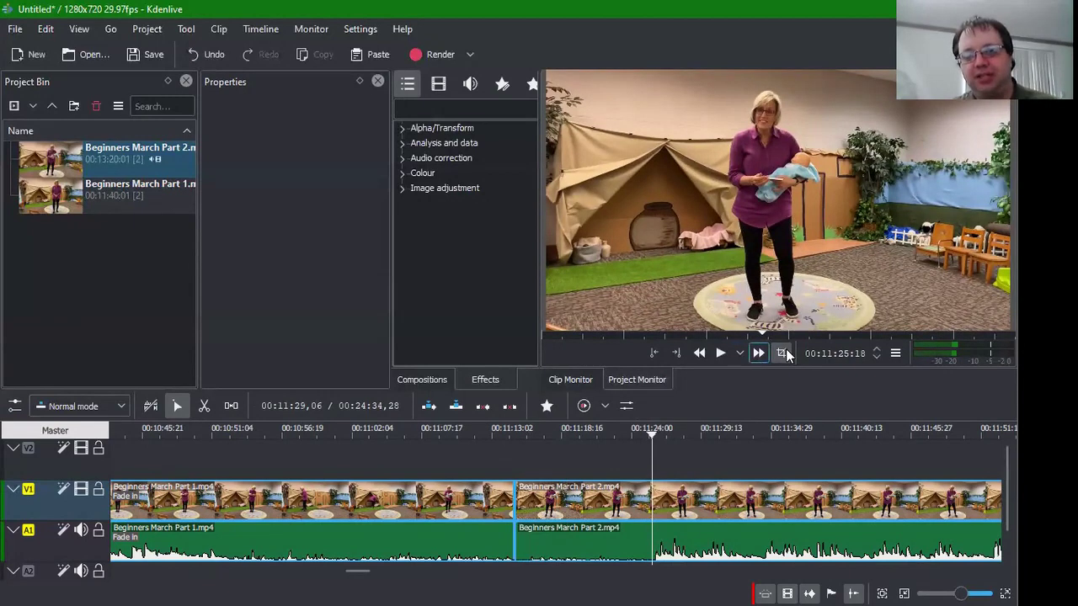
{"action": "left_click", "coordinate": [757, 354]}
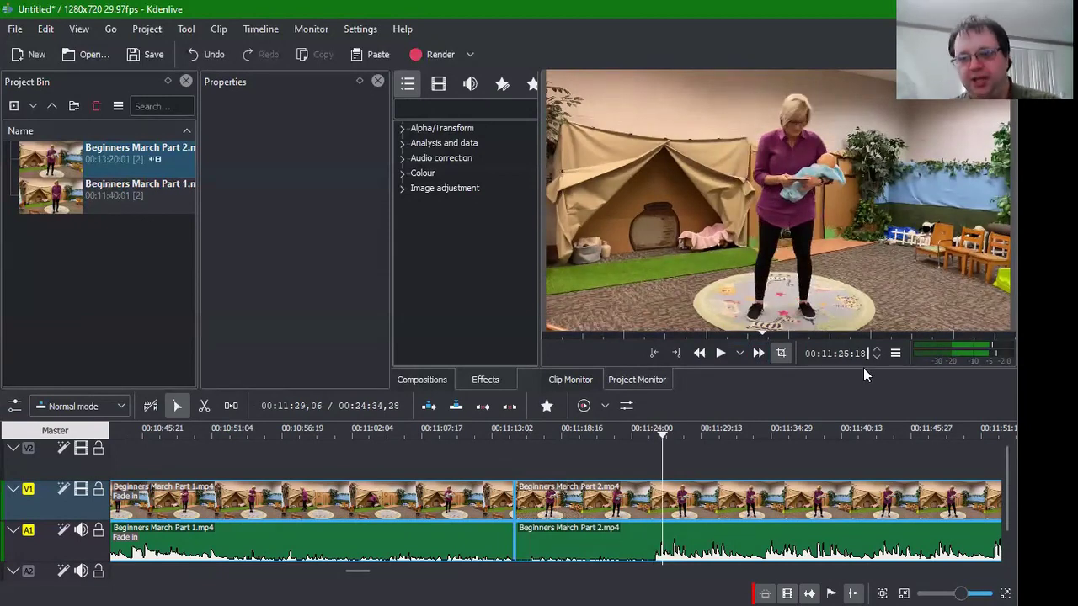
{"action": "key", "text": "Return"}
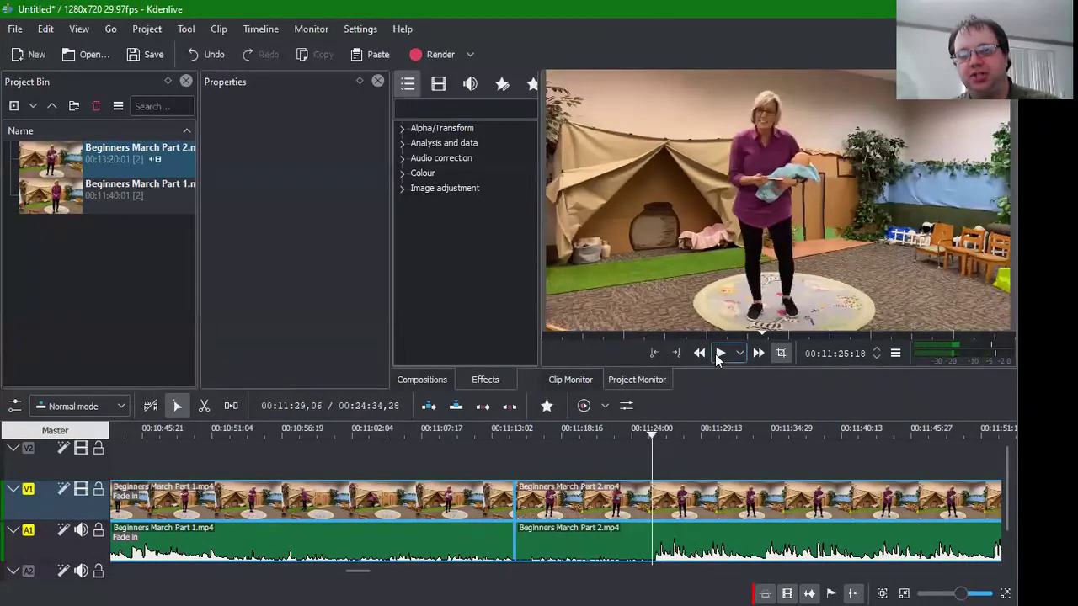
{"action": "left_click", "coordinate": [717, 353]}
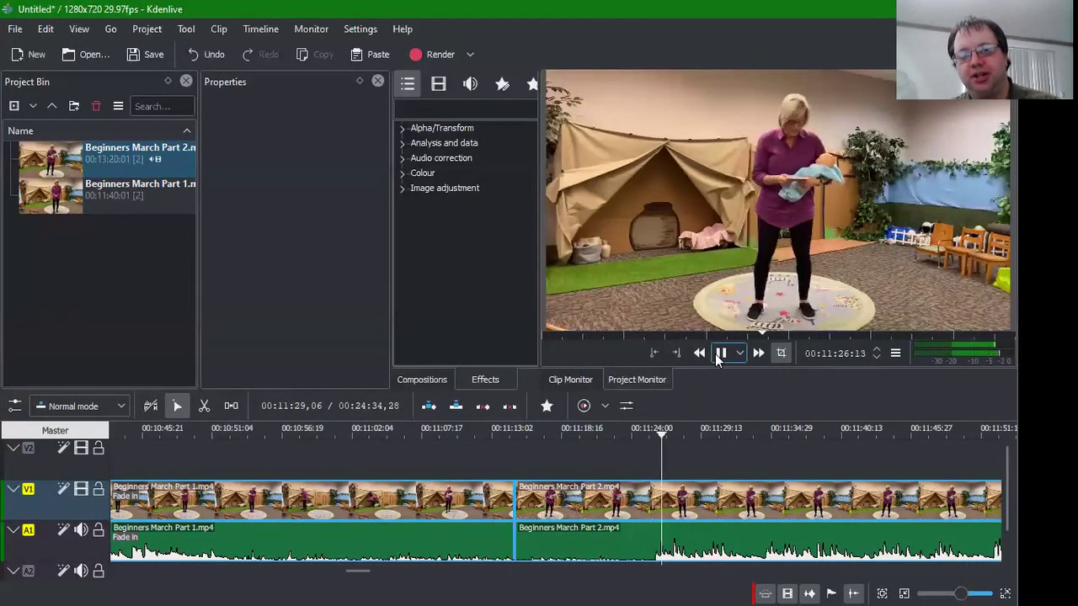
{"action": "left_click", "coordinate": [718, 353]}
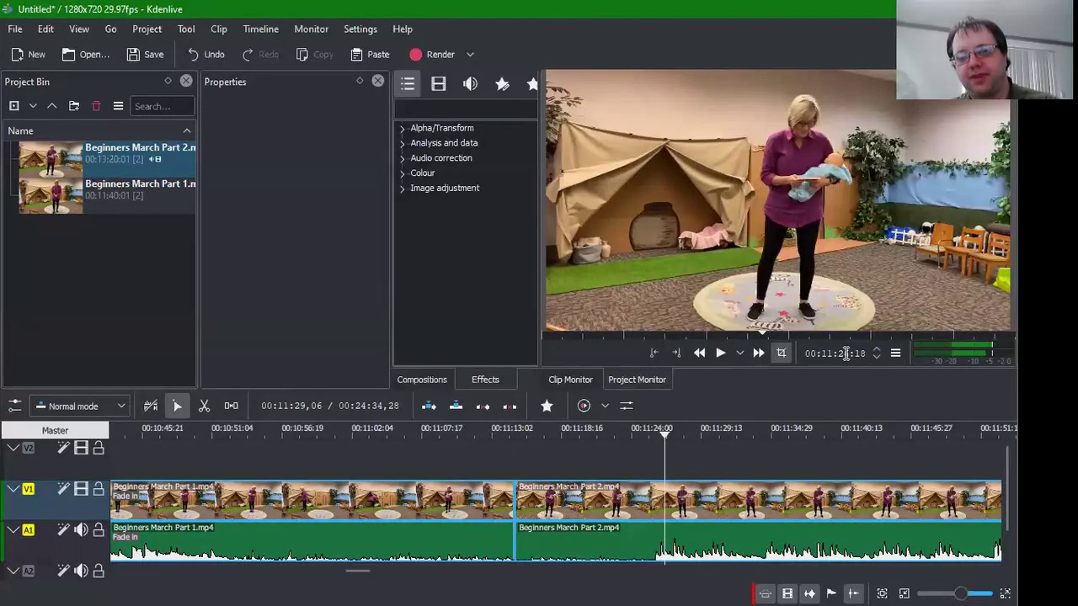
{"action": "left_click", "coordinate": [846, 354]}
{"action": "type", "text": "5:18"}
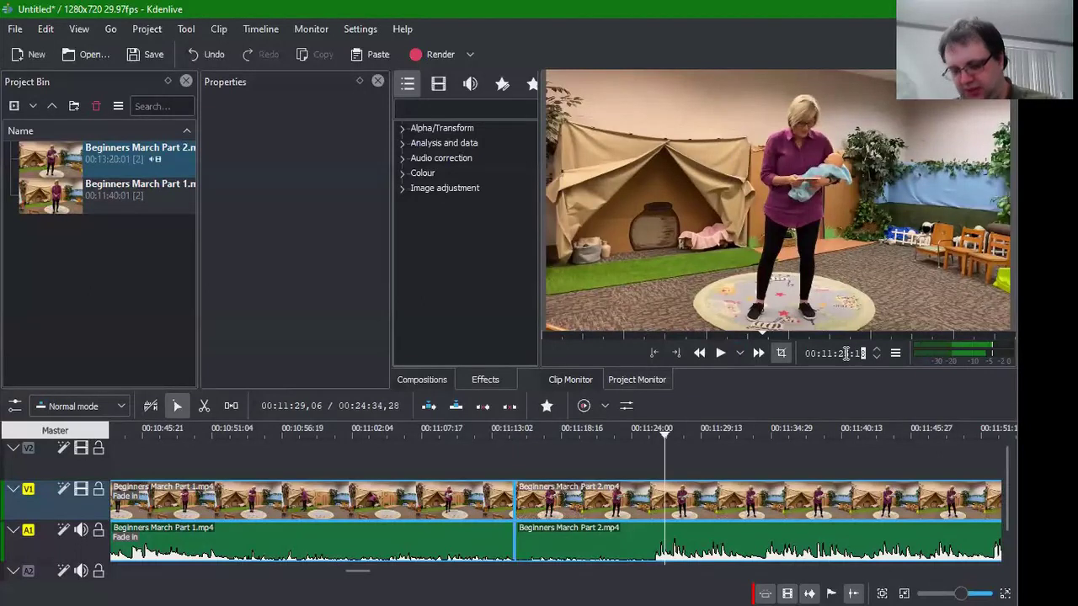
{"action": "key", "text": "Return"}
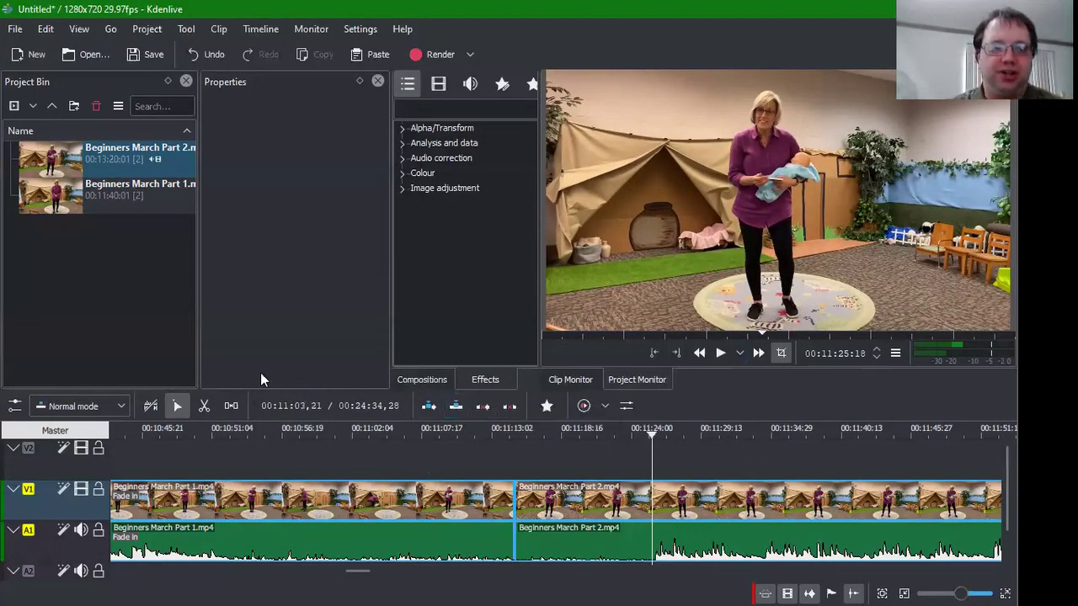
Step: Razor-cut Beginners March Part 2.mp4 at 00:11:25:18, then return to the Selection tool
{"action": "left_click", "coordinate": [204, 406]}
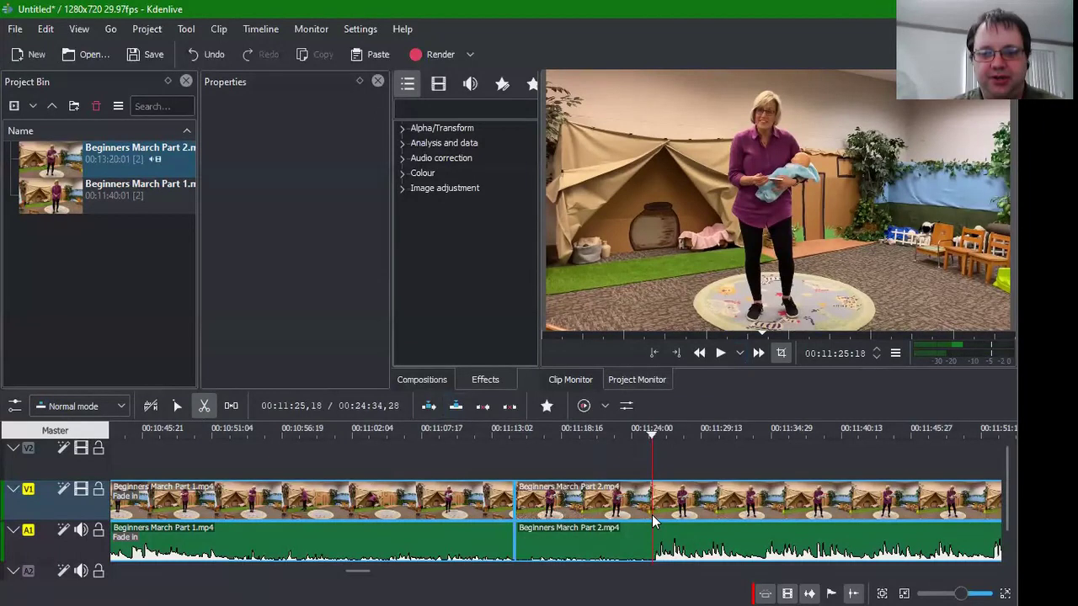
{"action": "left_click", "coordinate": [652, 514]}
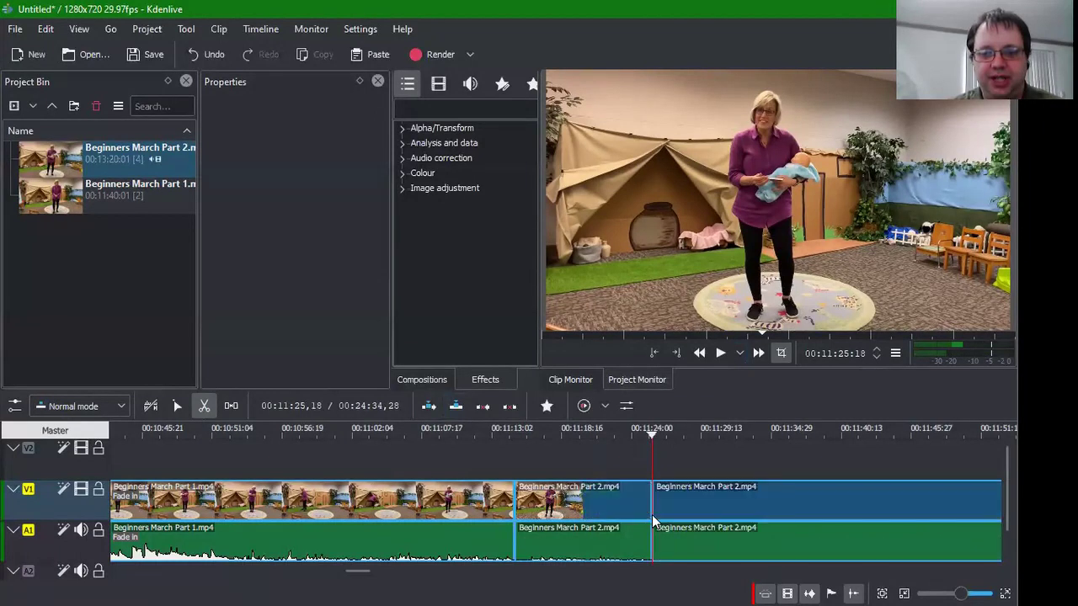
{"action": "left_click", "coordinate": [179, 409]}
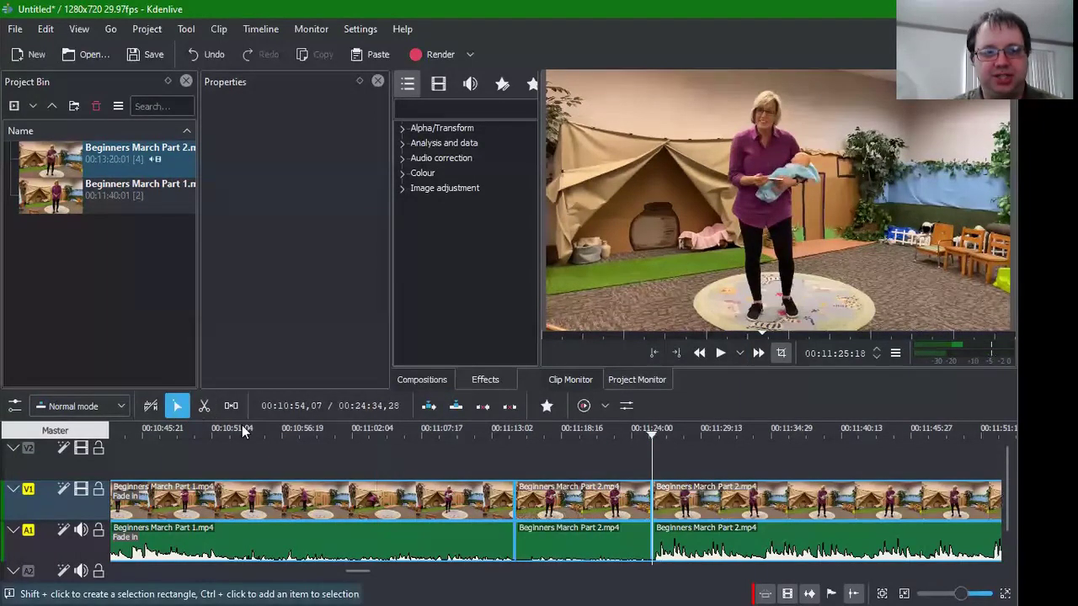
Step: Delete the short opening Part 2 piece and slide the remainder left against Part 1
{"action": "left_click", "coordinate": [595, 544]}
{"action": "key", "text": "Delete"}
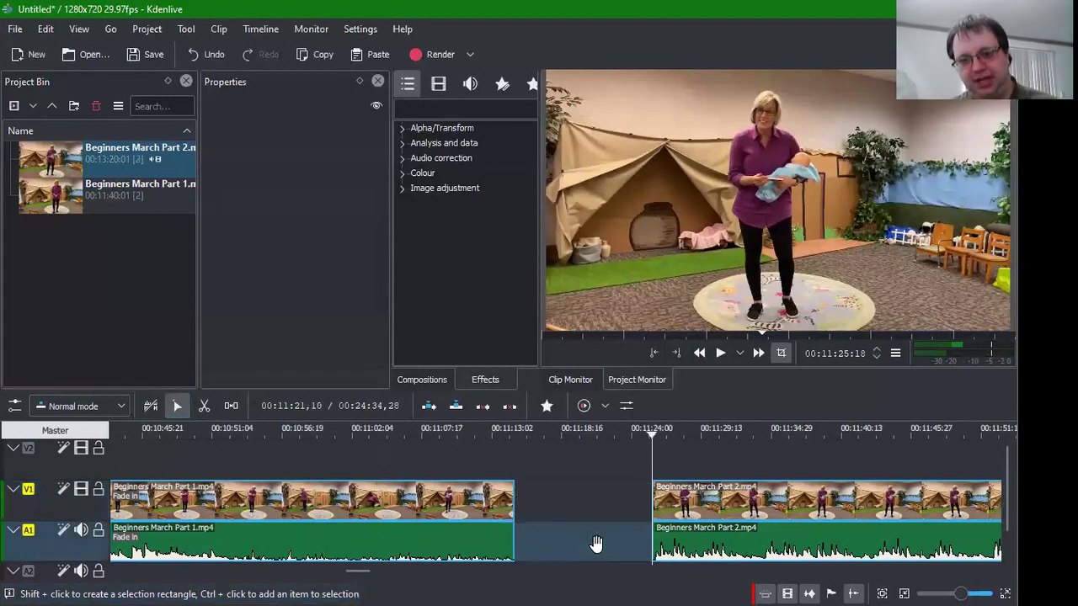
{"action": "left_click_drag", "start_coordinate": [701, 506], "coordinate": [517, 507]}
{"action": "left_click", "coordinate": [448, 452]}
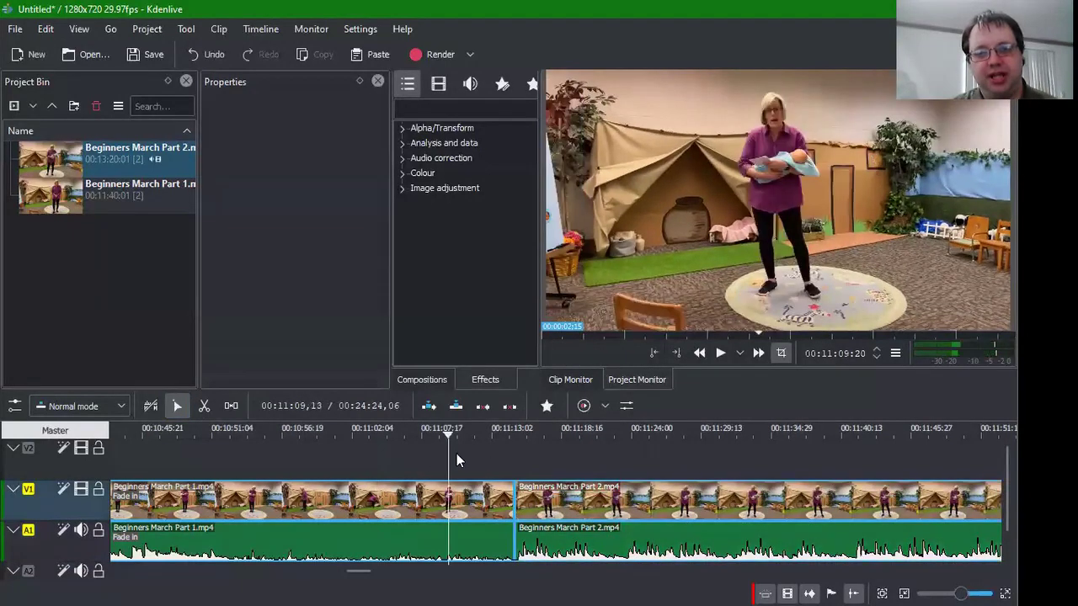
Step: Play back the new Part 1–Part 2 join twice to check it
{"action": "left_click", "coordinate": [718, 354]}
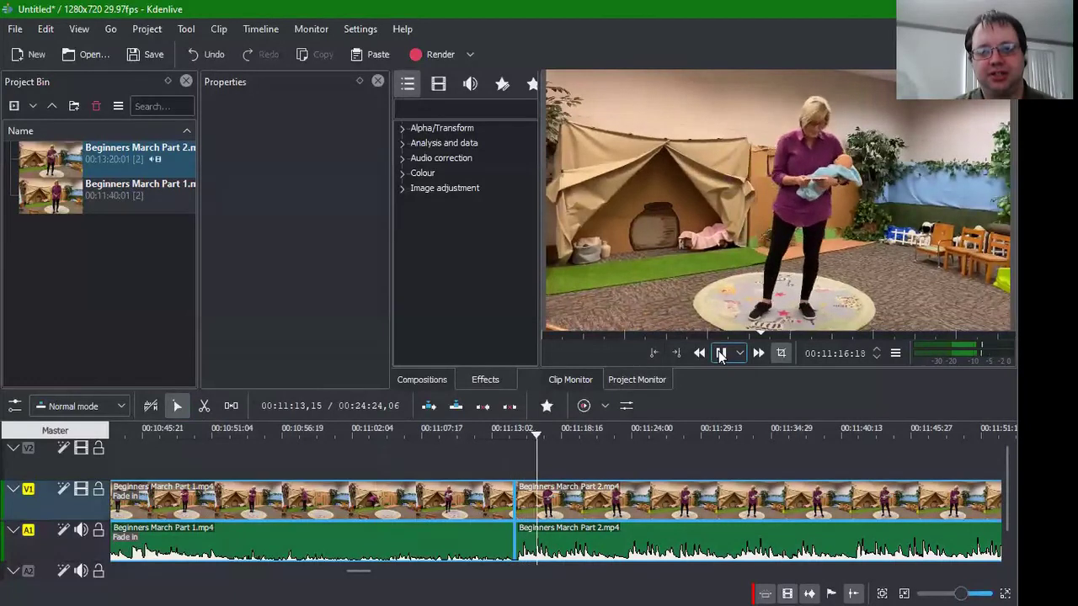
{"action": "left_click", "coordinate": [719, 354]}
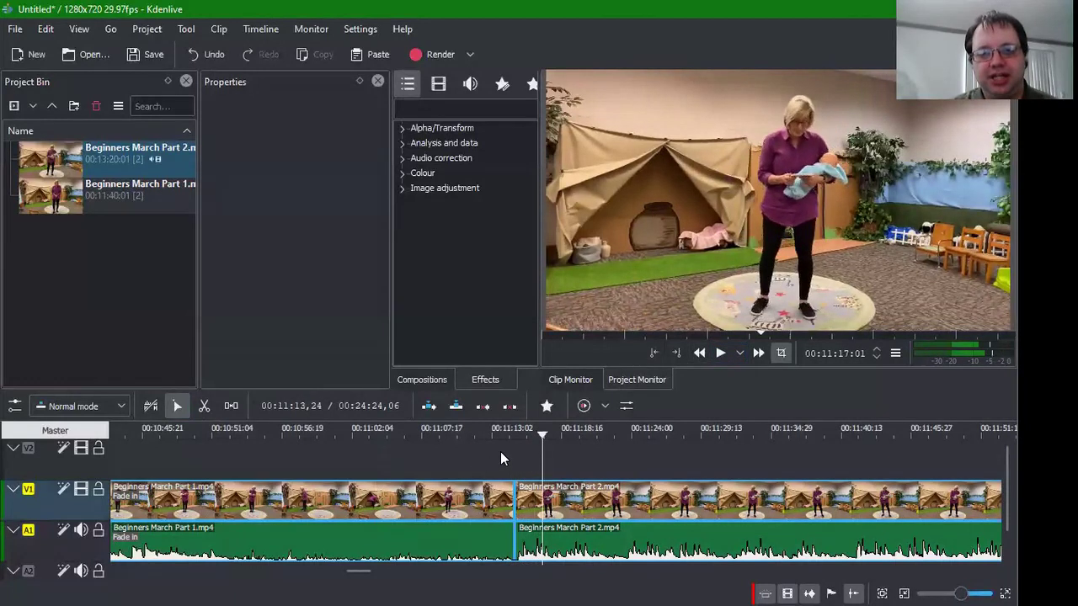
{"action": "left_click", "coordinate": [482, 453]}
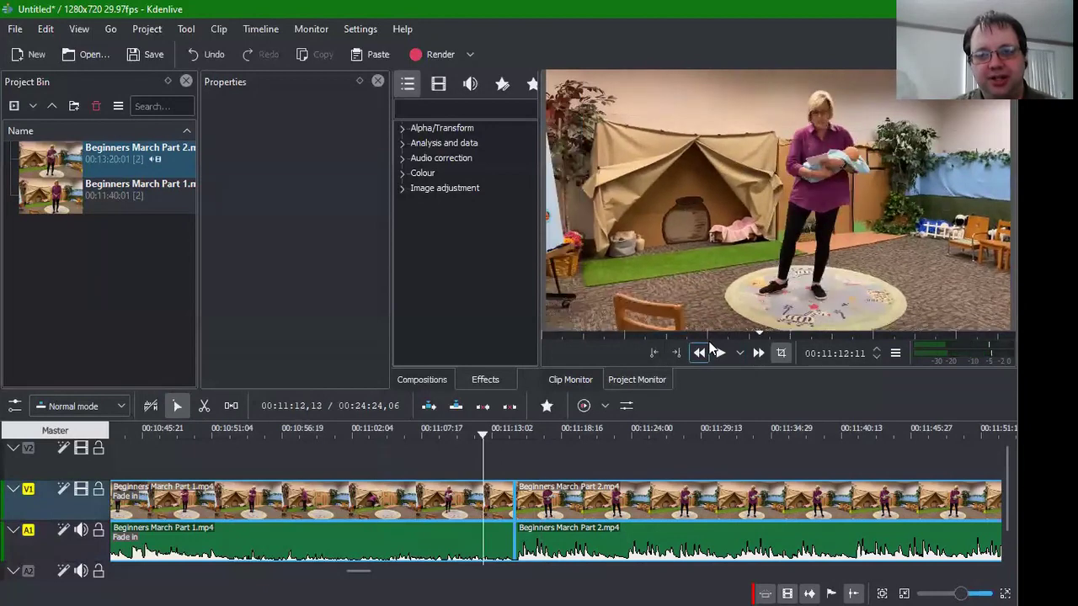
{"action": "left_click", "coordinate": [719, 353]}
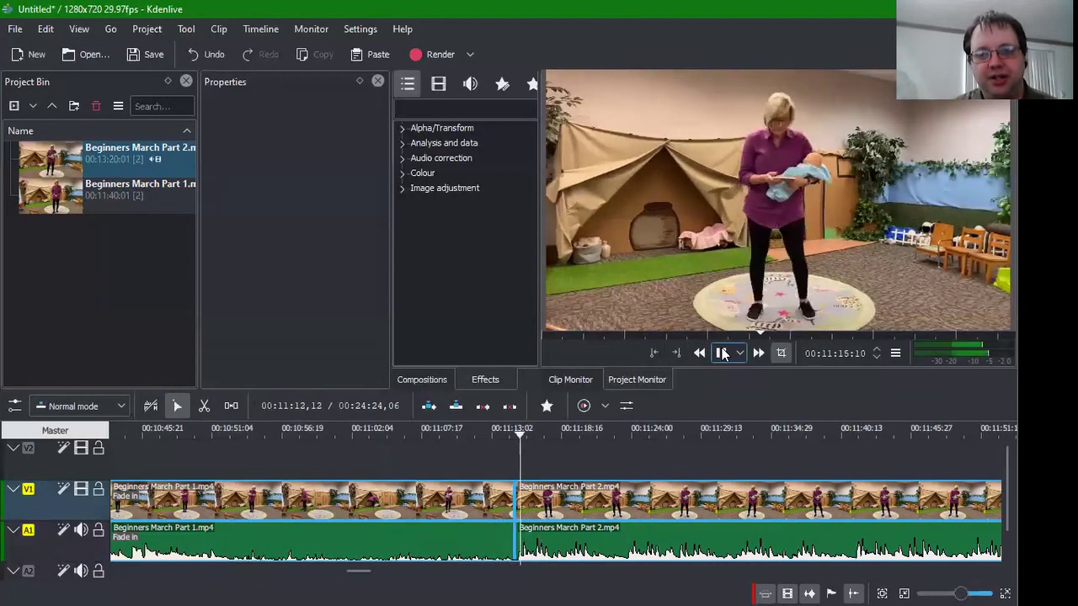
{"action": "left_click", "coordinate": [722, 354]}
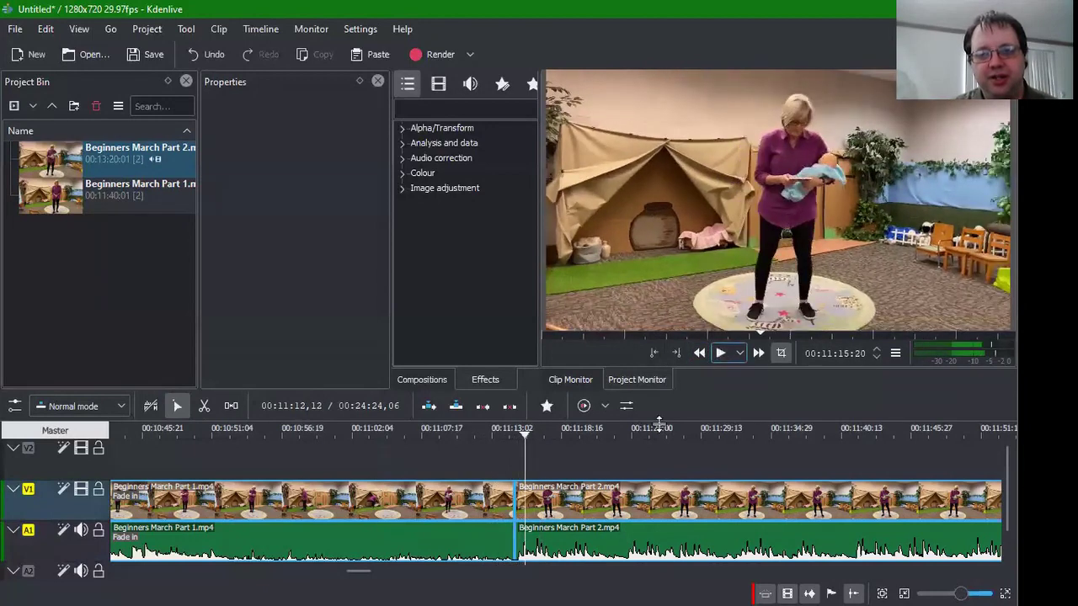
Step: Shift the Part 2 clip so a gap appears, and preview across it
{"action": "left_click", "coordinate": [543, 498]}
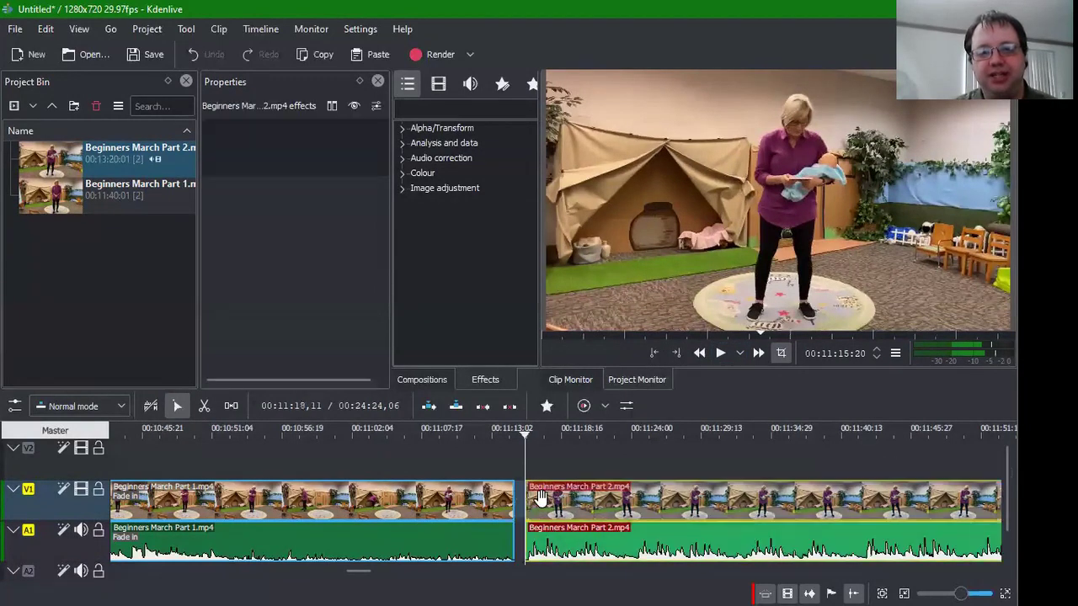
{"action": "left_click_drag", "start_coordinate": [543, 497], "coordinate": [495, 492]}
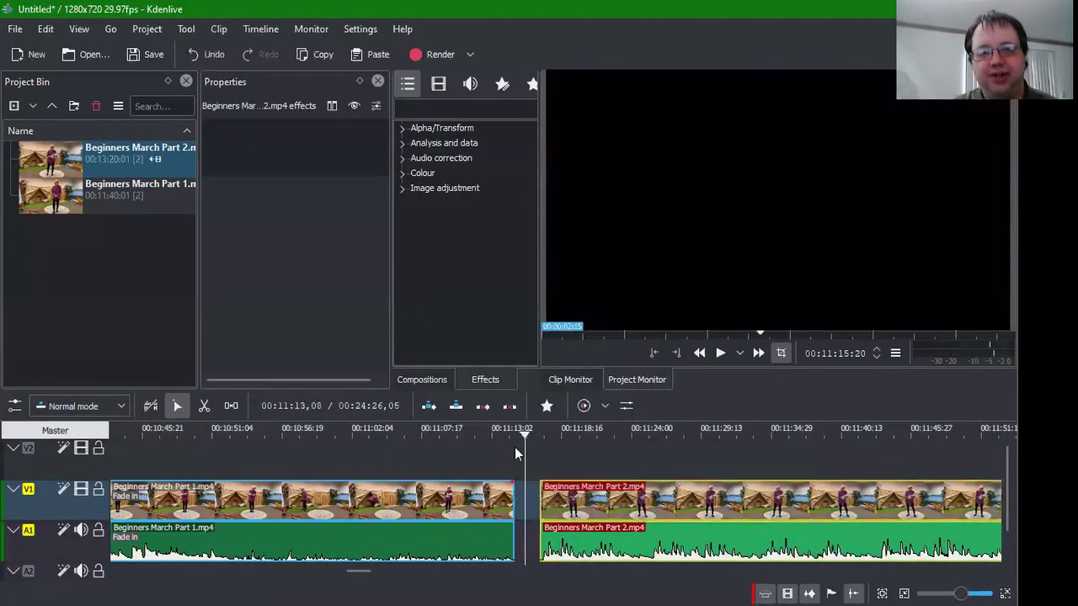
{"action": "left_click", "coordinate": [495, 493]}
{"action": "left_click", "coordinate": [483, 449]}
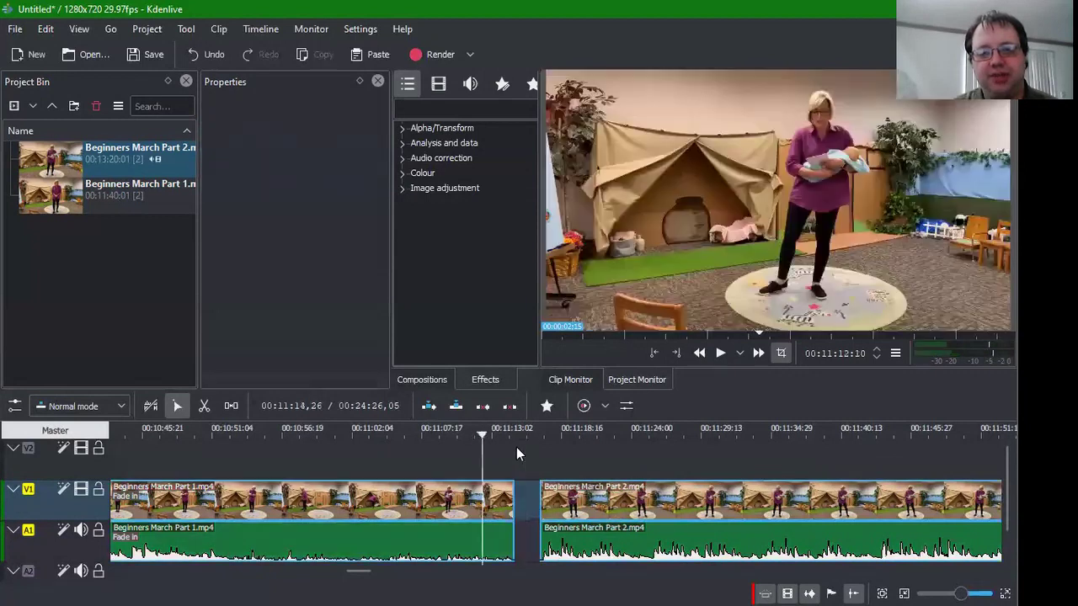
{"action": "left_click", "coordinate": [722, 354]}
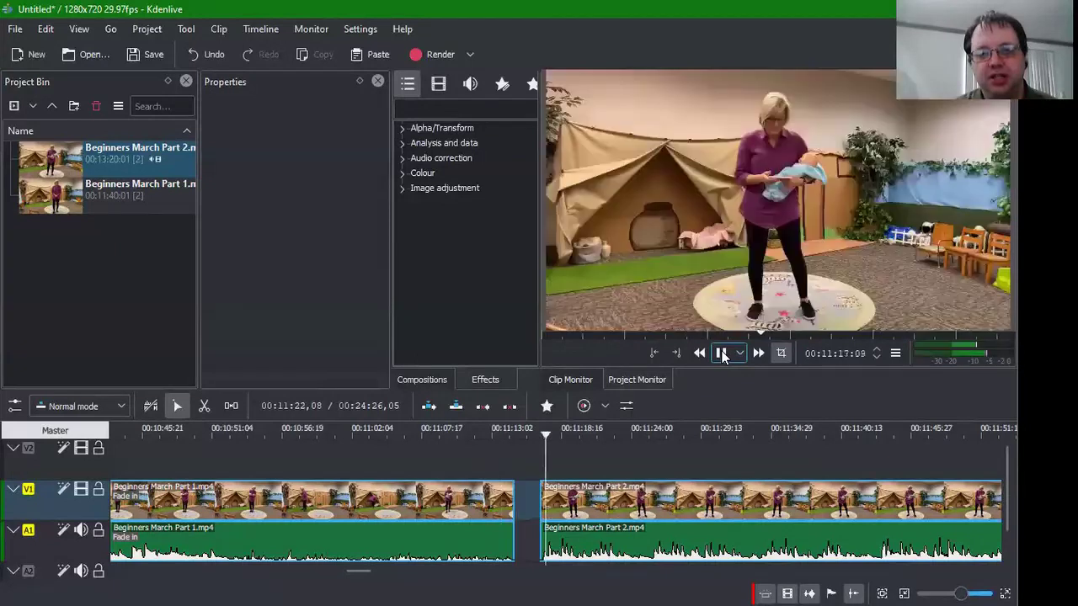
{"action": "left_click", "coordinate": [719, 353]}
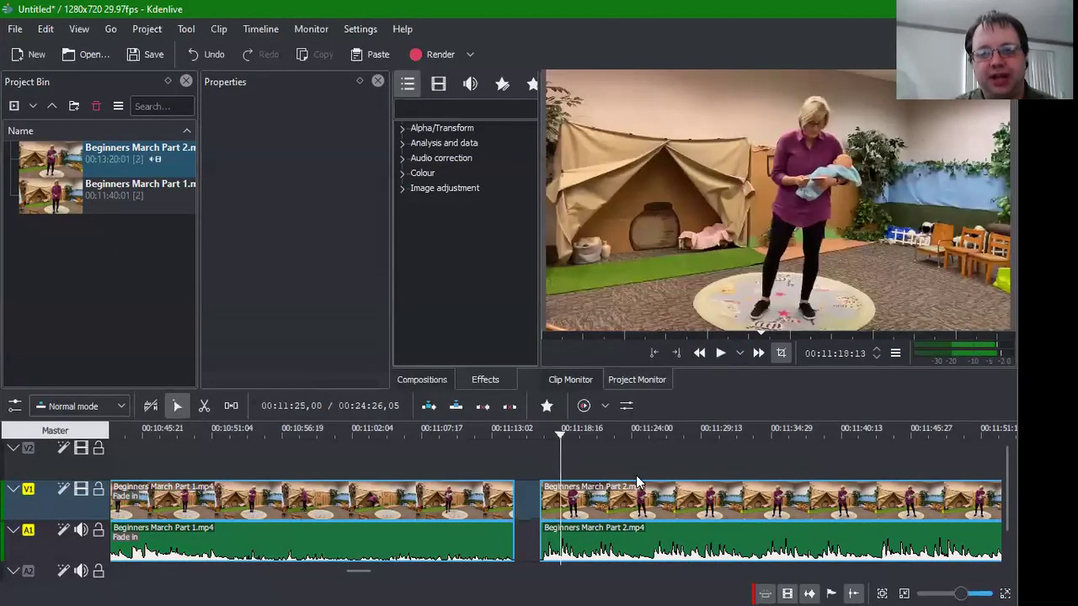
Step: Slide Part 2 left to close the gap, then replay the join
{"action": "left_click_drag", "start_coordinate": [590, 501], "coordinate": [571, 496]}
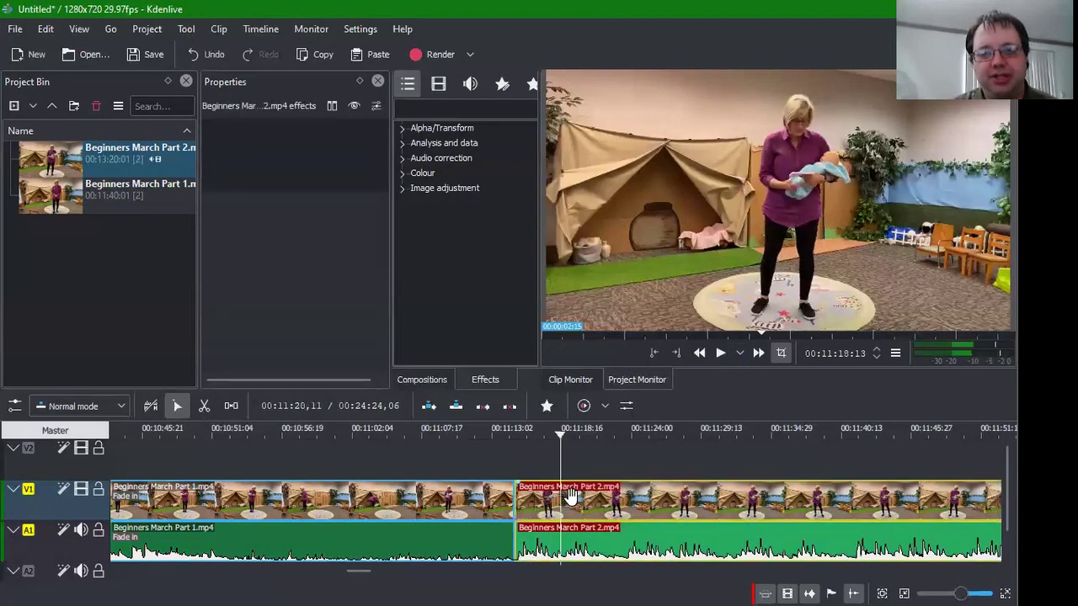
{"action": "left_click", "coordinate": [510, 454]}
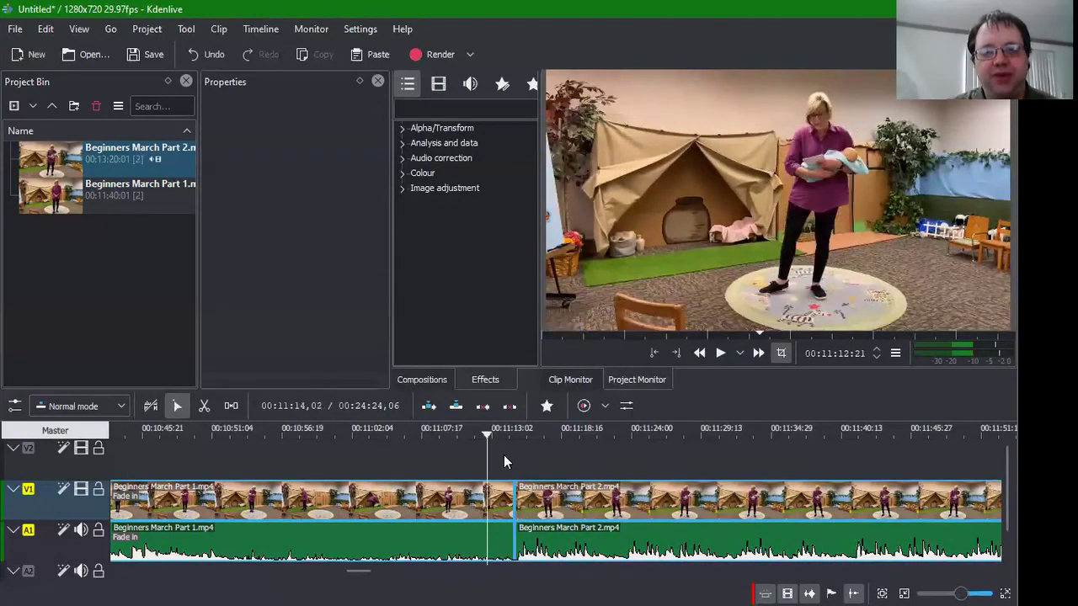
{"action": "left_click", "coordinate": [504, 458]}
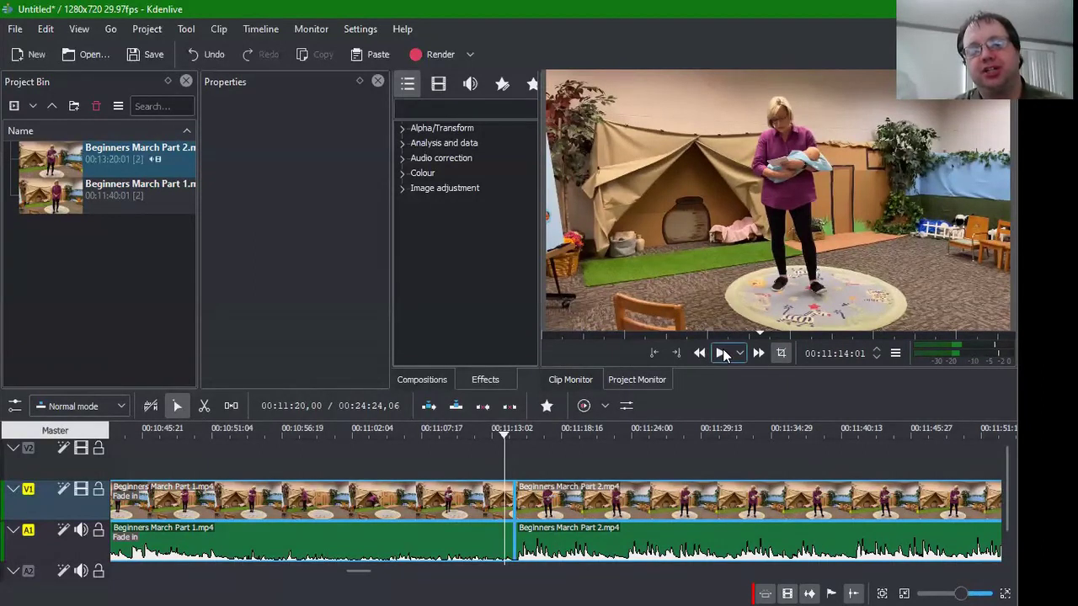
{"action": "left_click", "coordinate": [722, 353]}
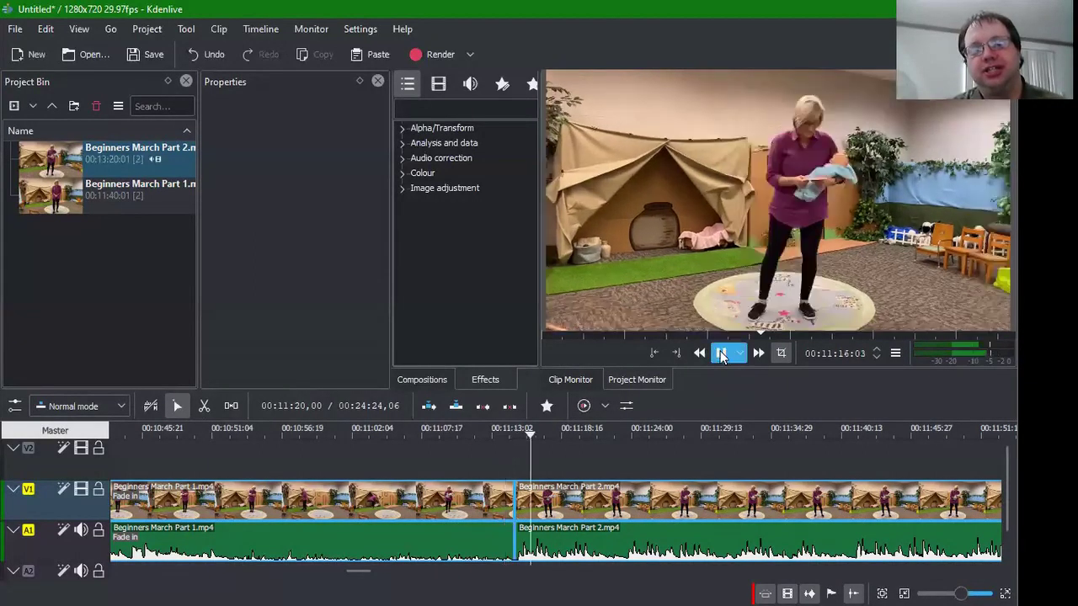
{"action": "left_click", "coordinate": [482, 460]}
{"action": "left_click", "coordinate": [720, 353]}
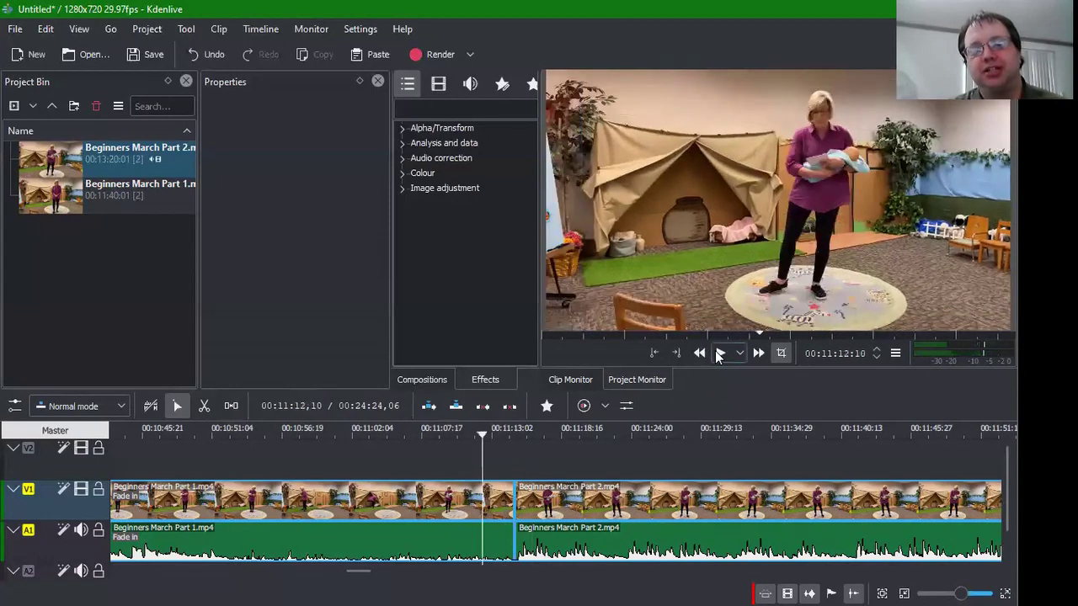
{"action": "left_click", "coordinate": [719, 353]}
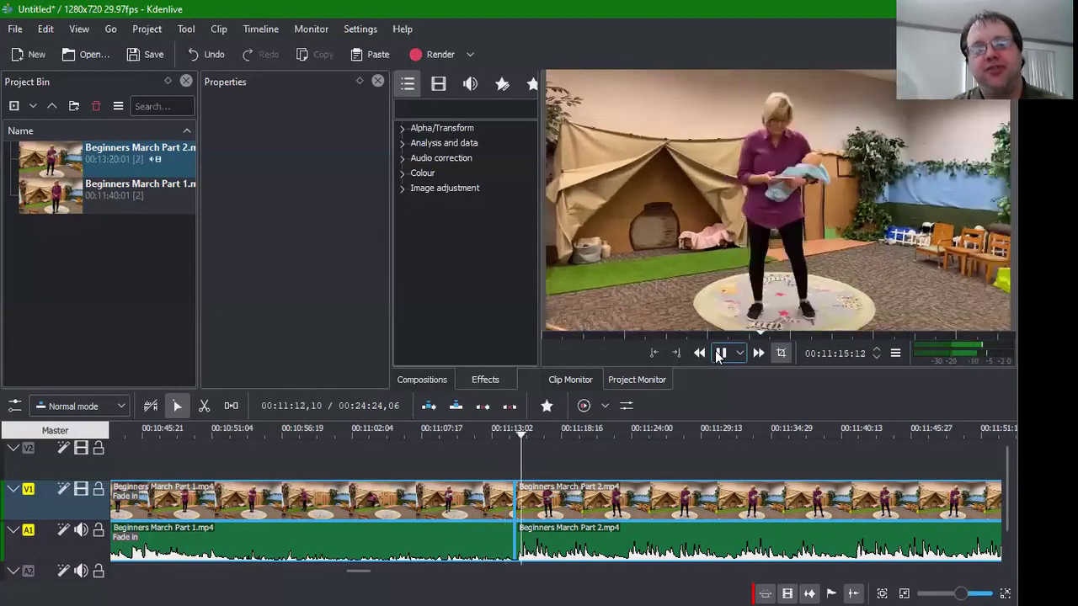
{"action": "left_click", "coordinate": [720, 354]}
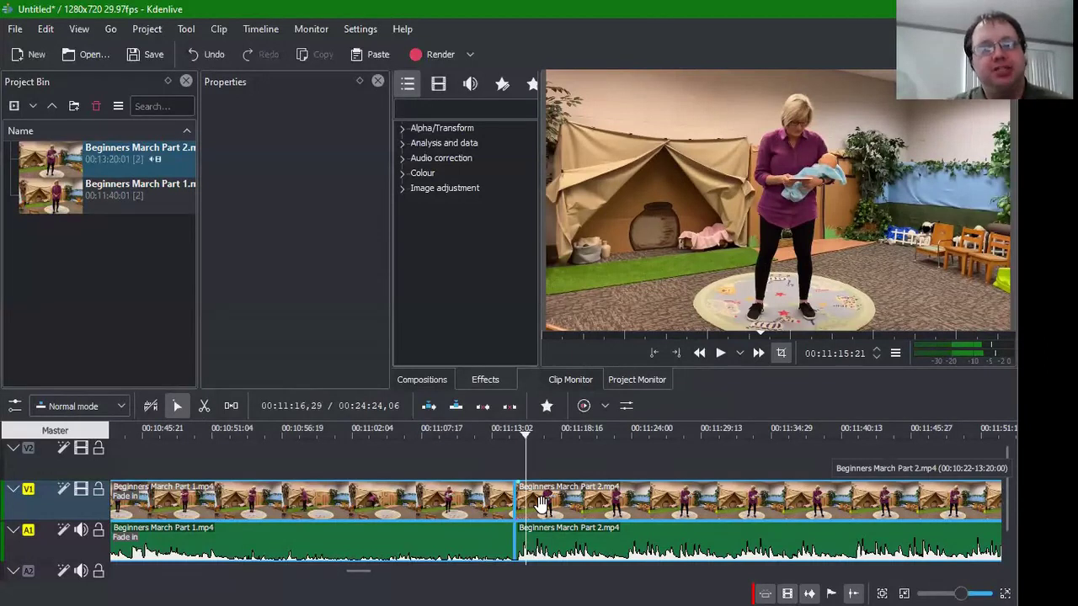
Step: Drag Part 2 from V1 onto V2, nudged left to overlap Part 1's end
{"action": "left_click_drag", "start_coordinate": [540, 502], "coordinate": [531, 468]}
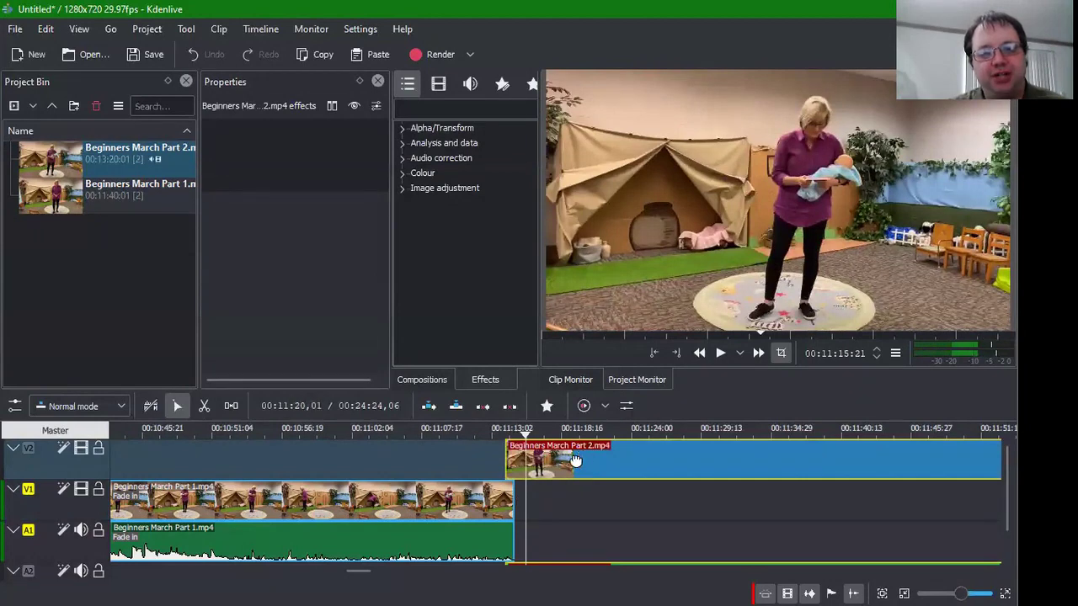
{"action": "left_click_drag", "start_coordinate": [575, 461], "coordinate": [584, 460]}
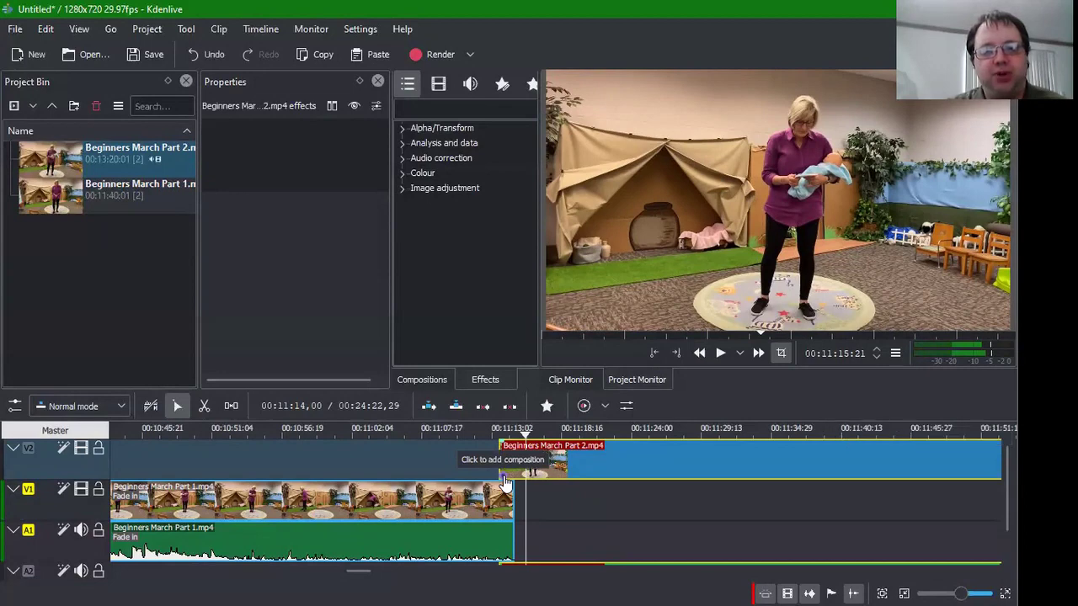
Step: Insert a Wipe composition on the V2 overlap, preview it, and select it
{"action": "left_click", "coordinate": [505, 481]}
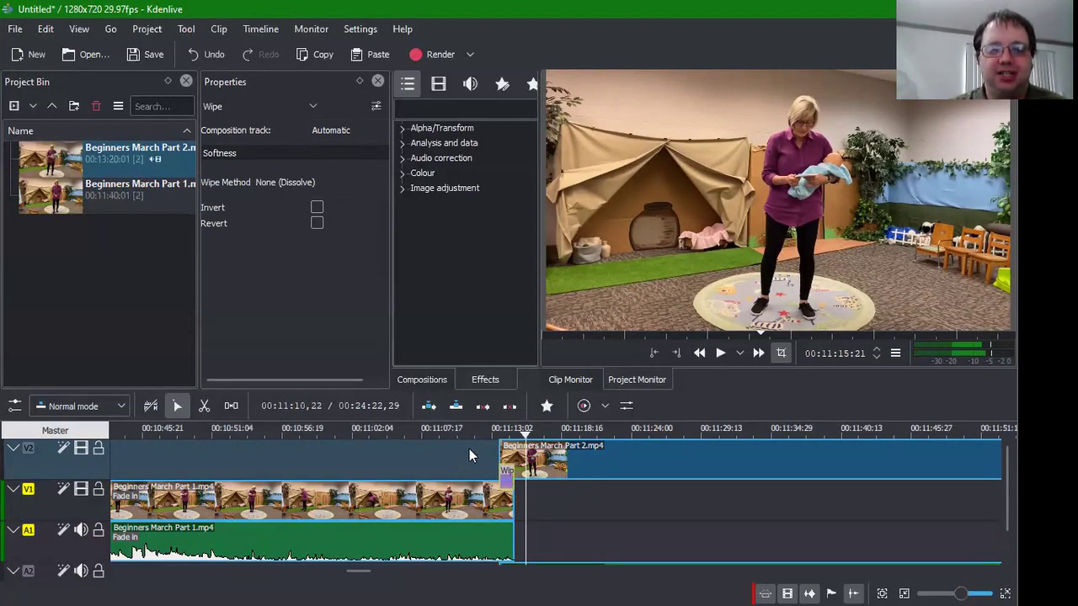
{"action": "left_click", "coordinate": [487, 448]}
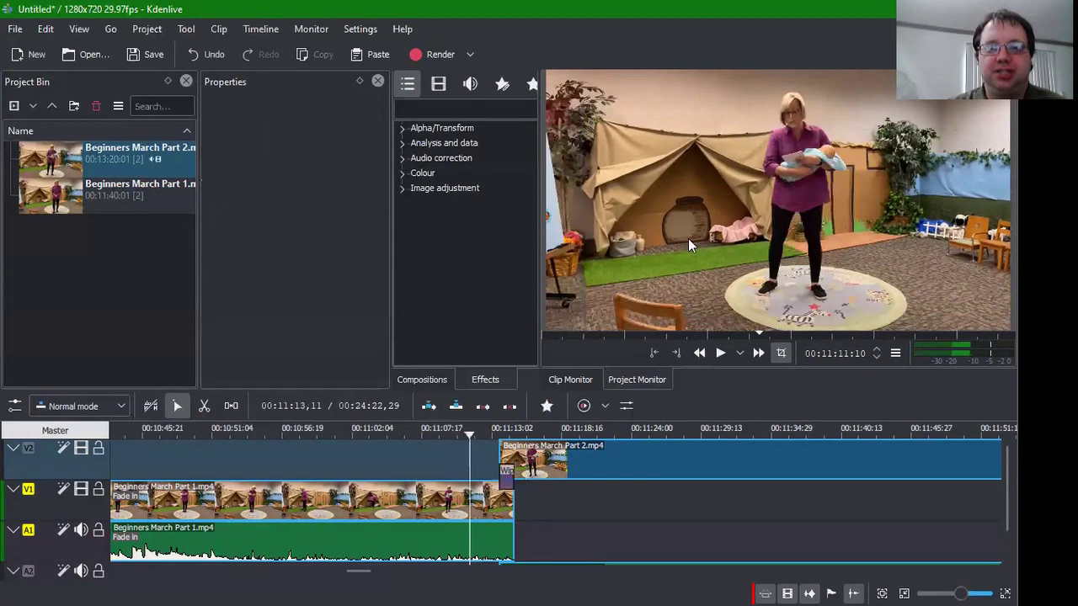
{"action": "left_click", "coordinate": [720, 354]}
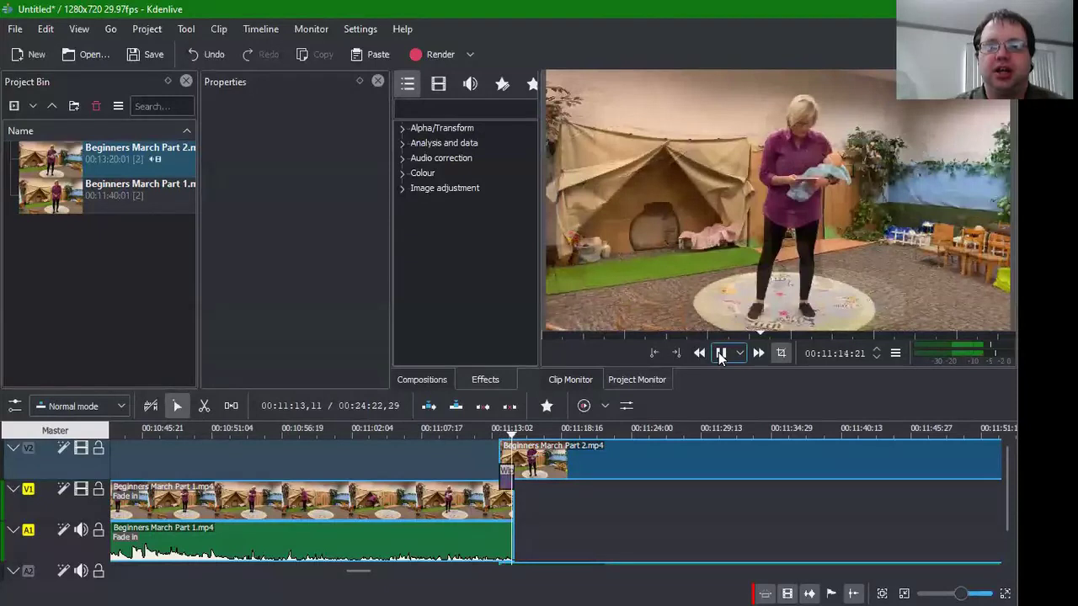
{"action": "left_click", "coordinate": [720, 354]}
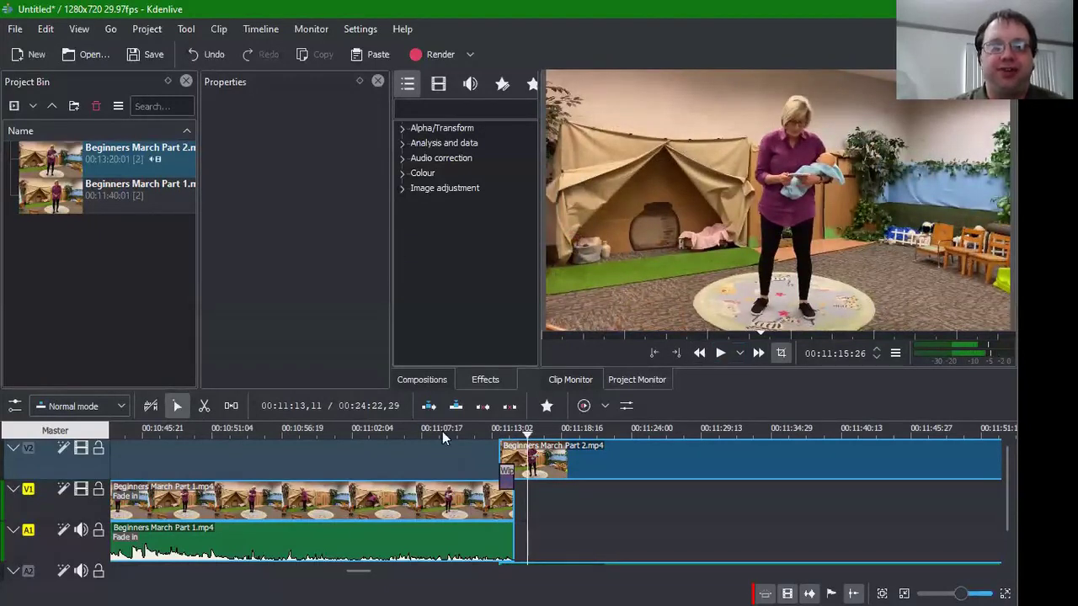
{"action": "left_click", "coordinate": [507, 477]}
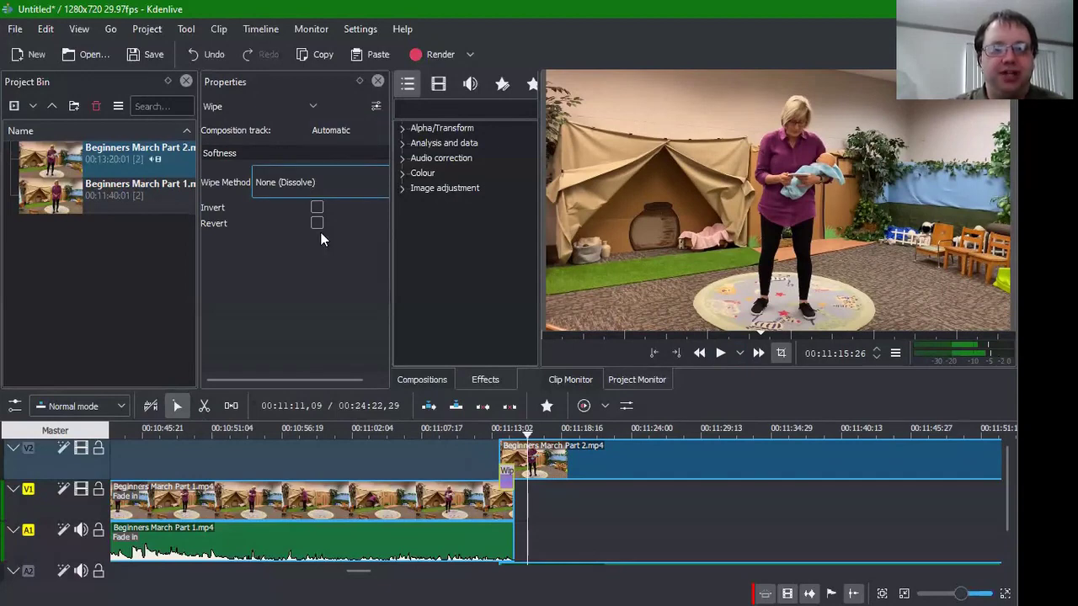
Step: Set the Wipe Method to linear_x.pgm and preview the transition
{"action": "left_click", "coordinate": [320, 182]}
{"action": "scroll", "coordinate": [310, 271], "scroll_direction": "down", "scroll_amount": 5}
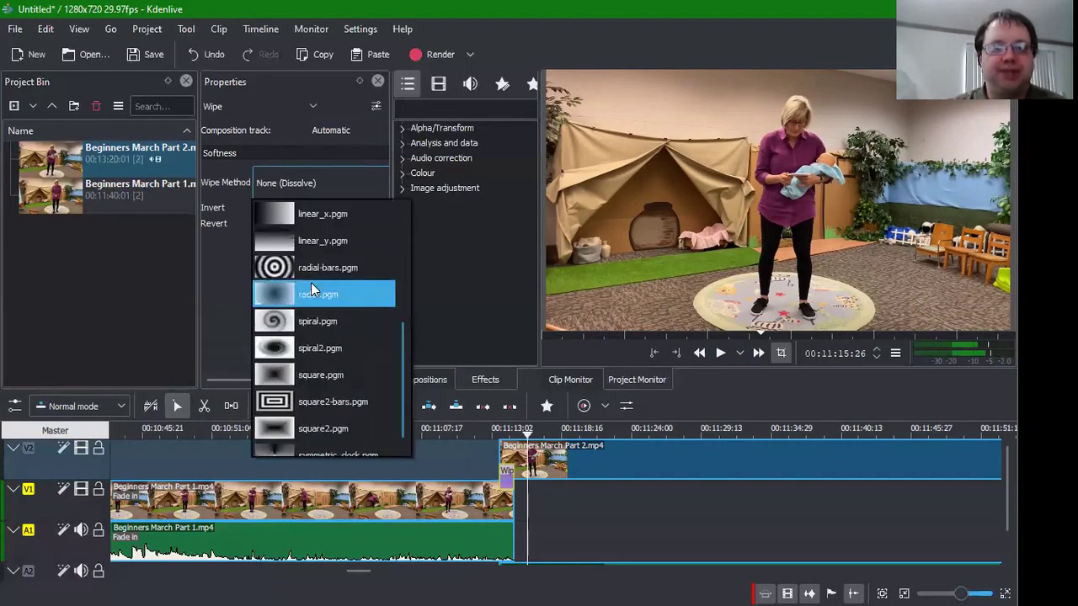
{"action": "scroll", "coordinate": [311, 287], "scroll_direction": "down", "scroll_amount": 1}
{"action": "scroll", "coordinate": [311, 287], "scroll_direction": "up", "scroll_amount": 3}
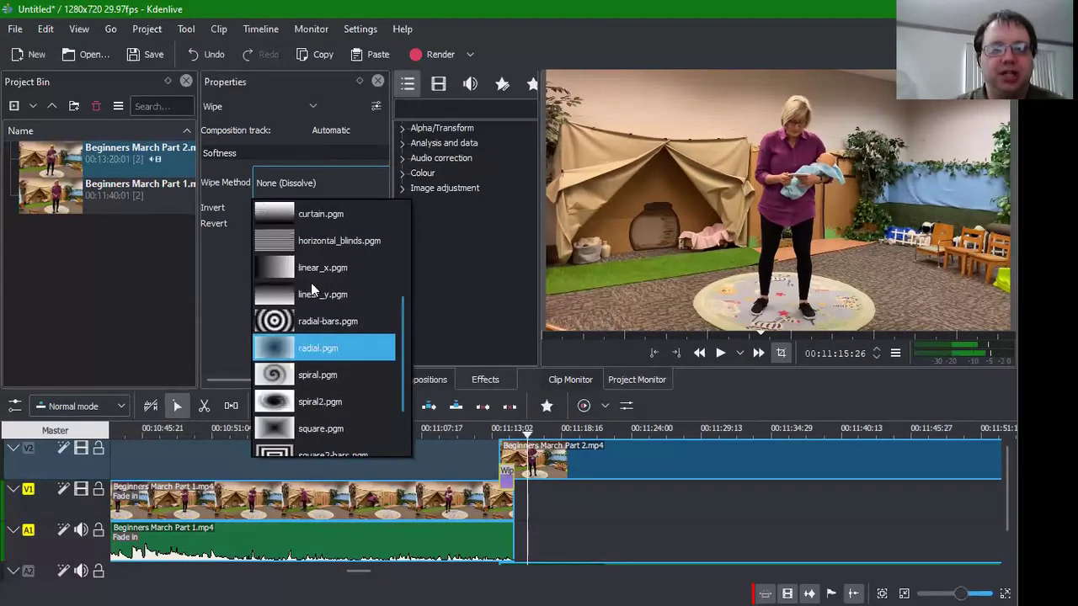
{"action": "scroll", "coordinate": [311, 287], "scroll_direction": "up", "scroll_amount": 3}
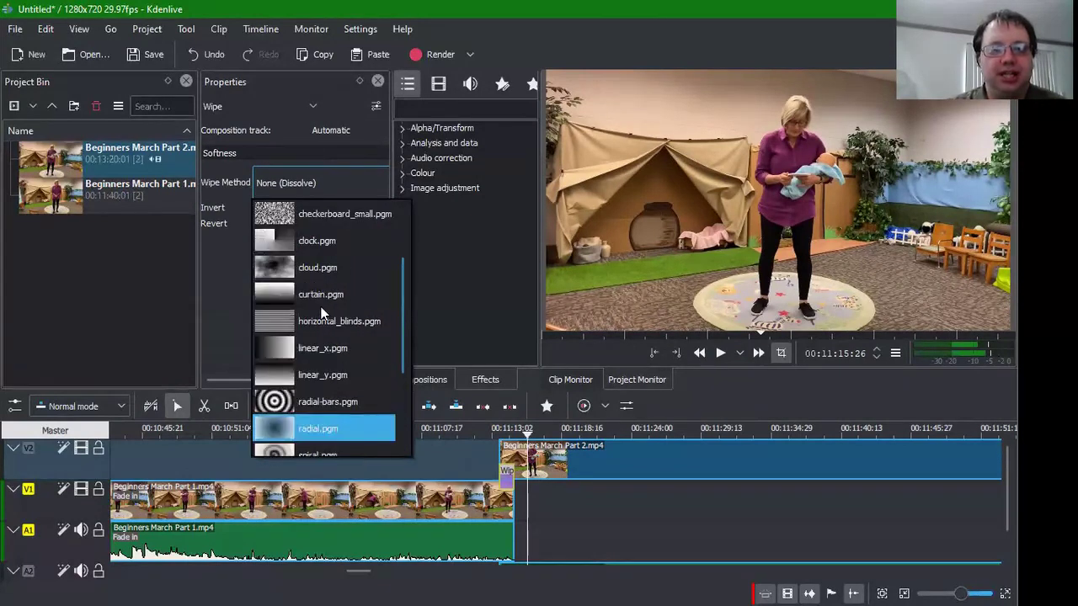
{"action": "left_click", "coordinate": [336, 352]}
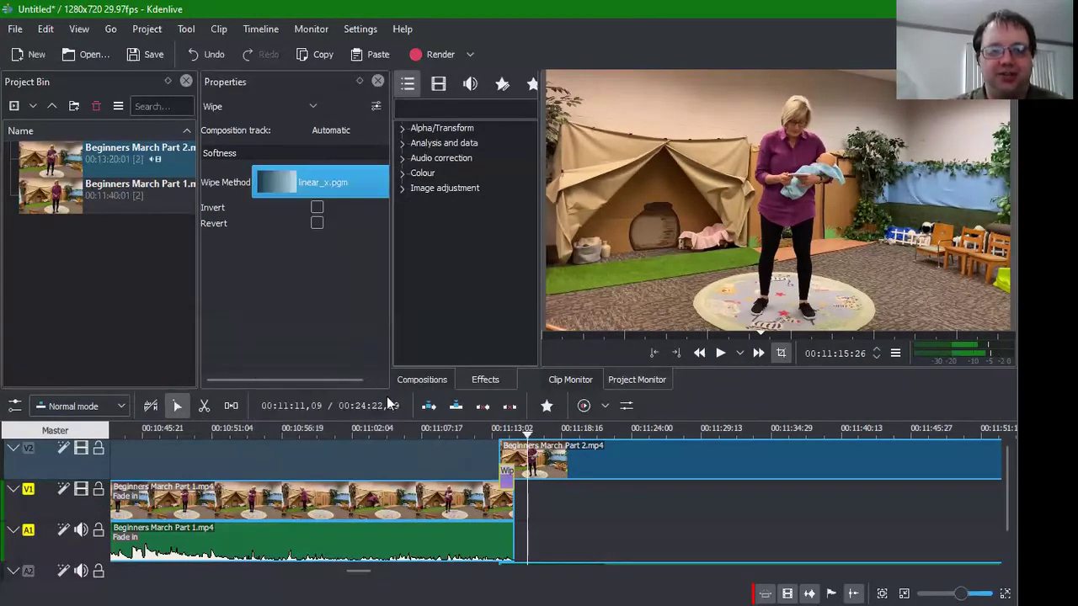
{"action": "left_click", "coordinate": [462, 453]}
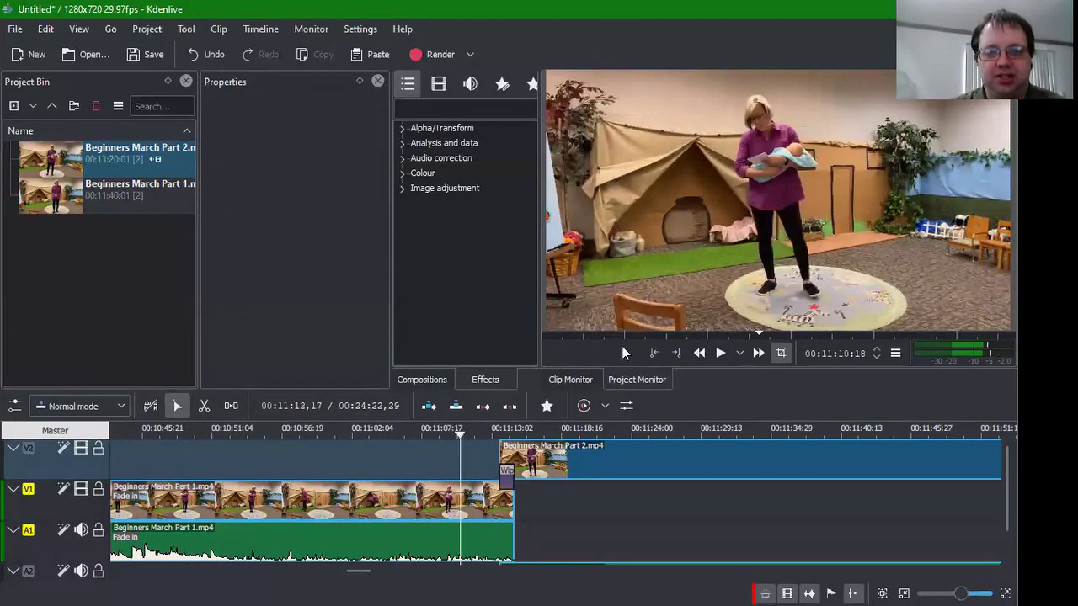
{"action": "left_click", "coordinate": [712, 355]}
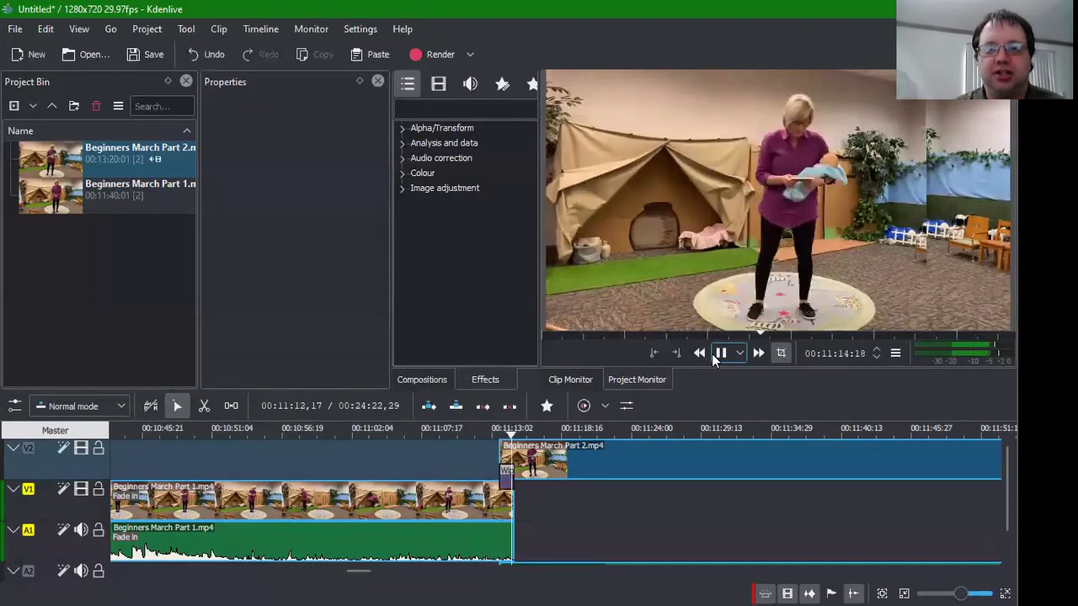
{"action": "left_click", "coordinate": [711, 354]}
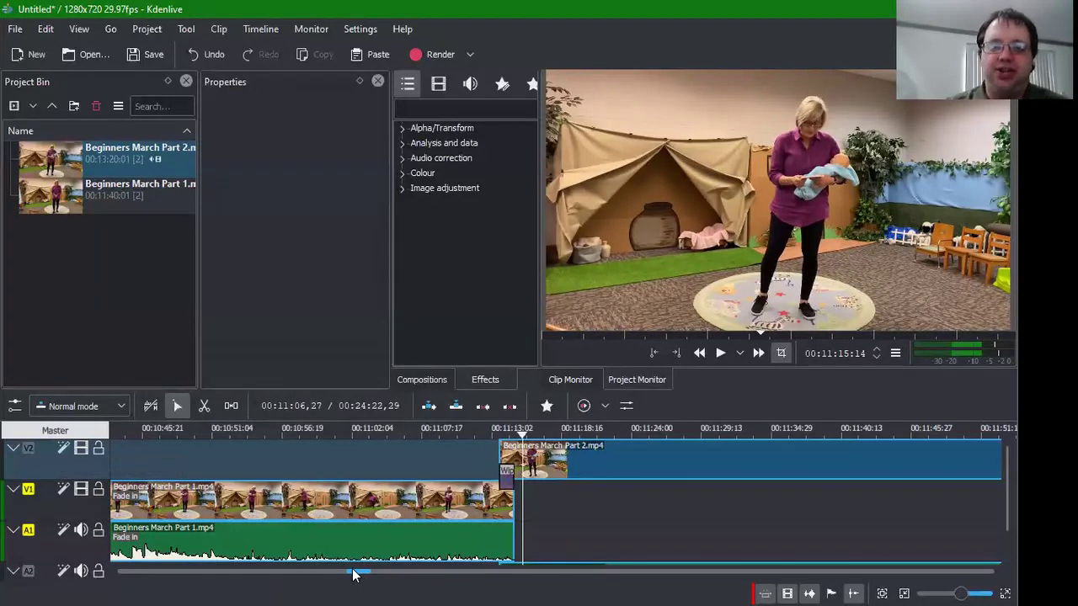
Step: Scroll the timeline to the project end and play Part 2's final seconds
{"action": "scroll", "coordinate": [423, 577], "scroll_direction": "up", "scroll_amount": 1}
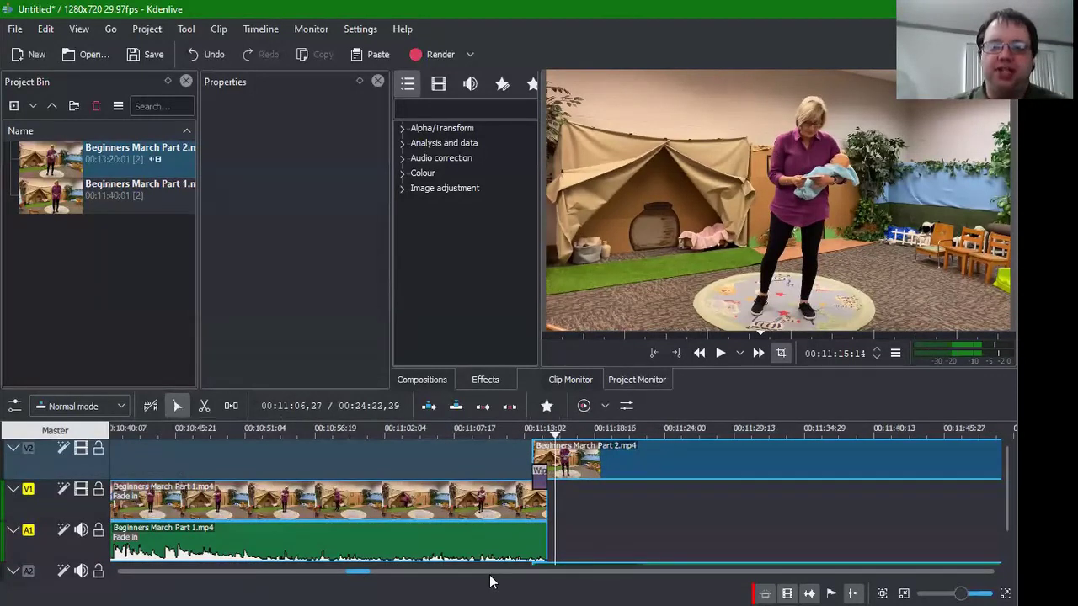
{"action": "left_click_drag", "start_coordinate": [491, 581], "coordinate": [630, 560]}
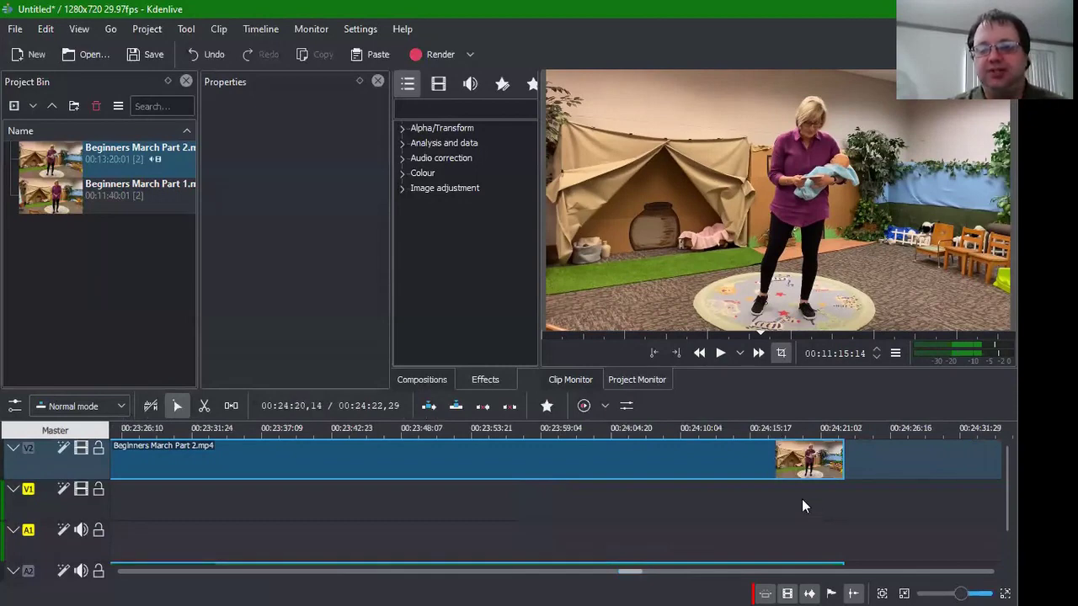
{"action": "left_click", "coordinate": [801, 501]}
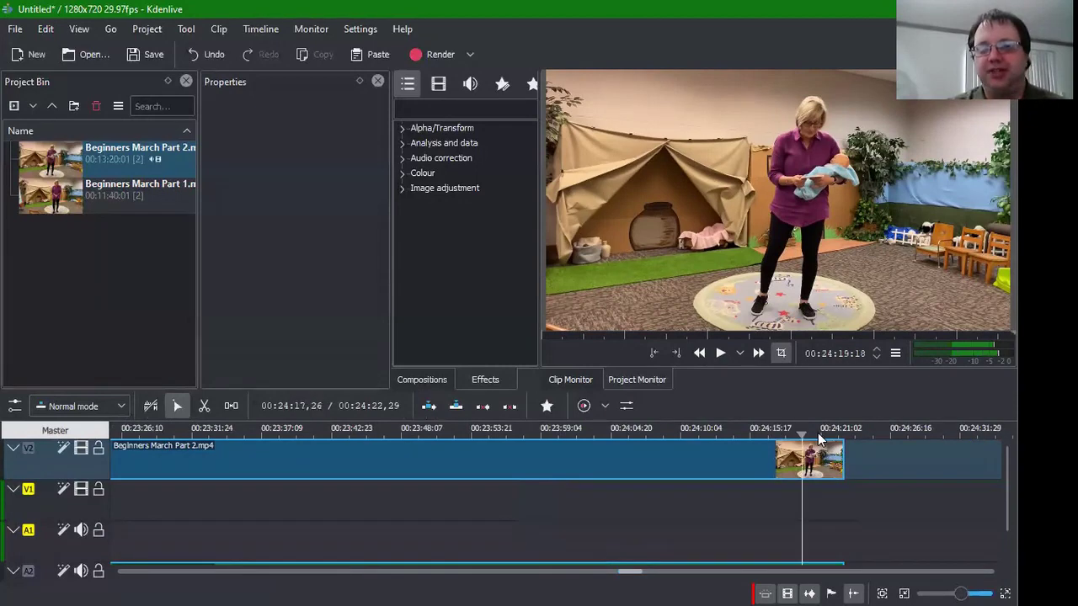
{"action": "left_click", "coordinate": [719, 354]}
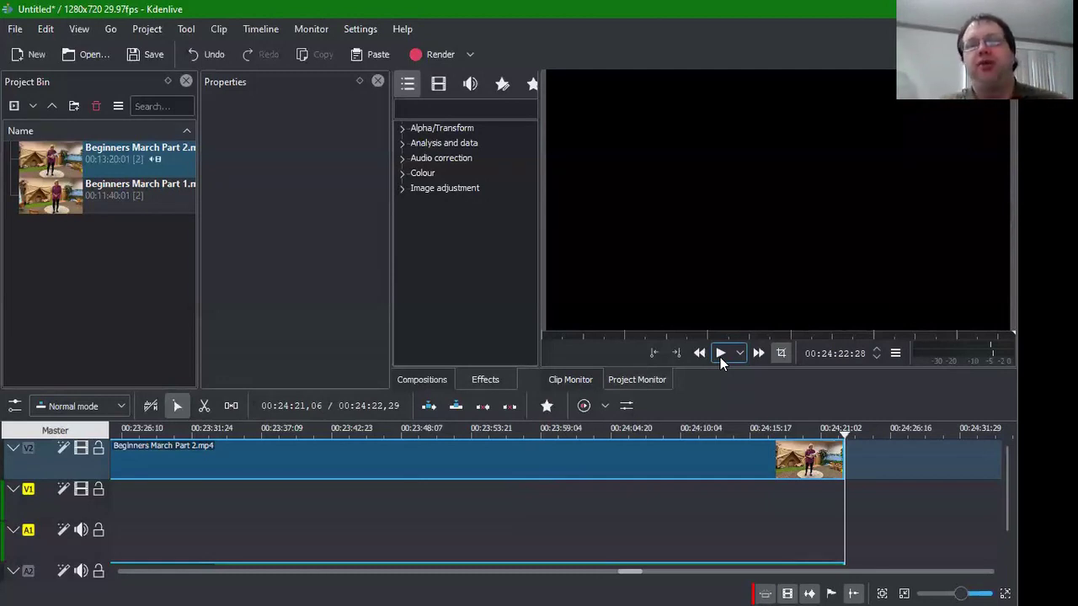
Step: Add a fade-out to the Part 2 video clip and set its duration to 4,00
{"action": "left_click", "coordinate": [783, 463]}
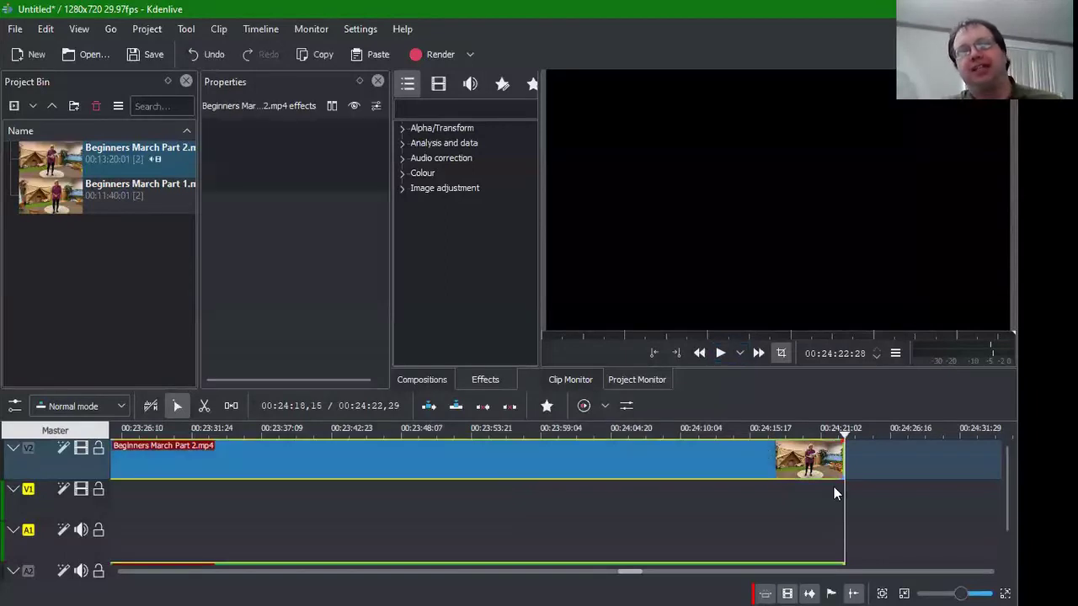
{"action": "left_click", "coordinate": [815, 497]}
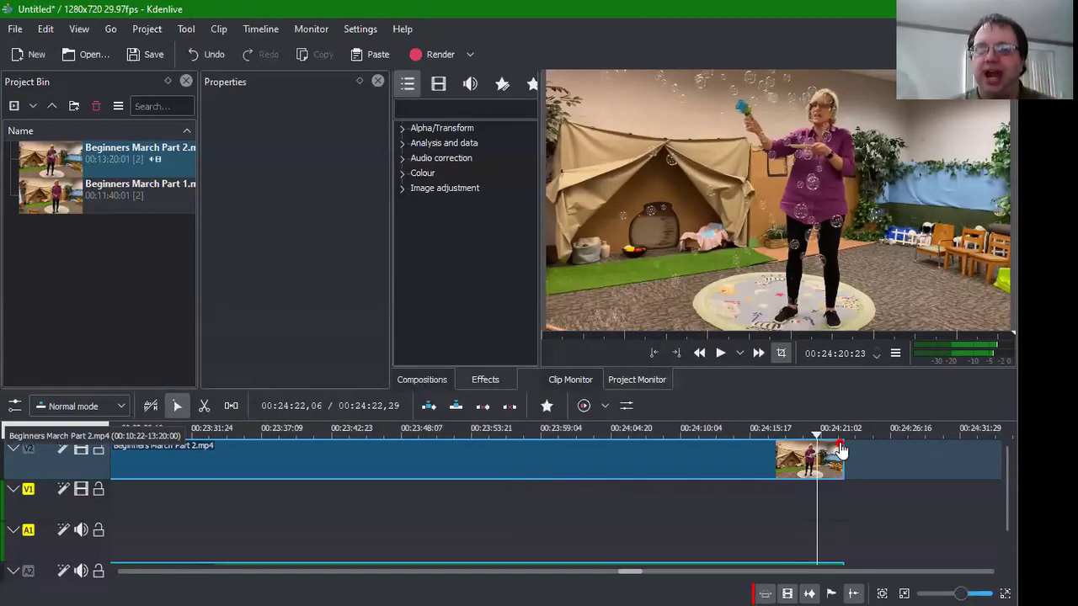
{"action": "left_click_drag", "start_coordinate": [840, 446], "coordinate": [808, 455]}
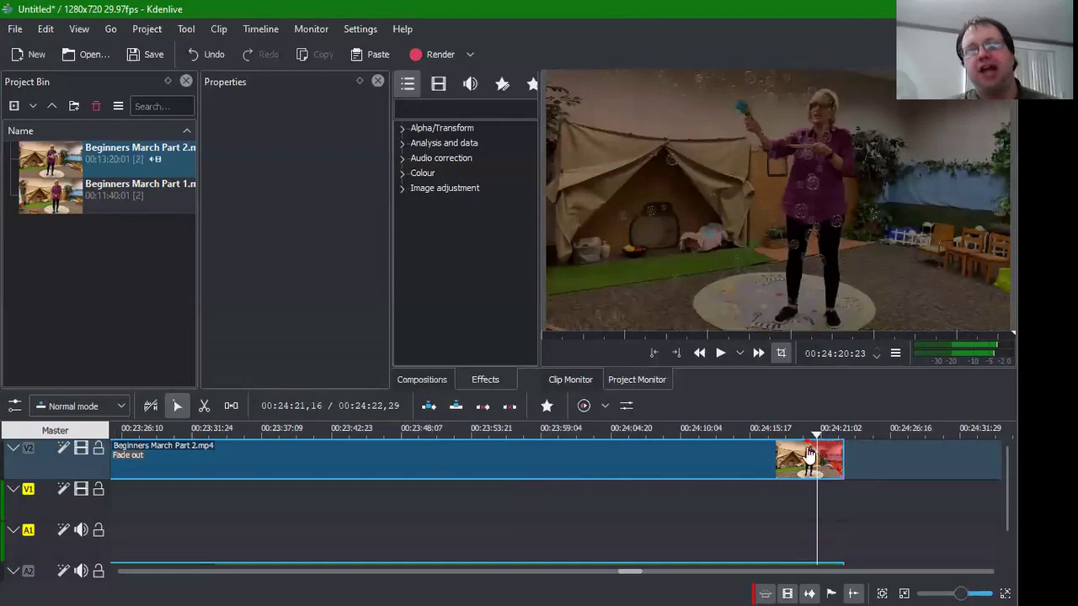
{"action": "left_click", "coordinate": [771, 457]}
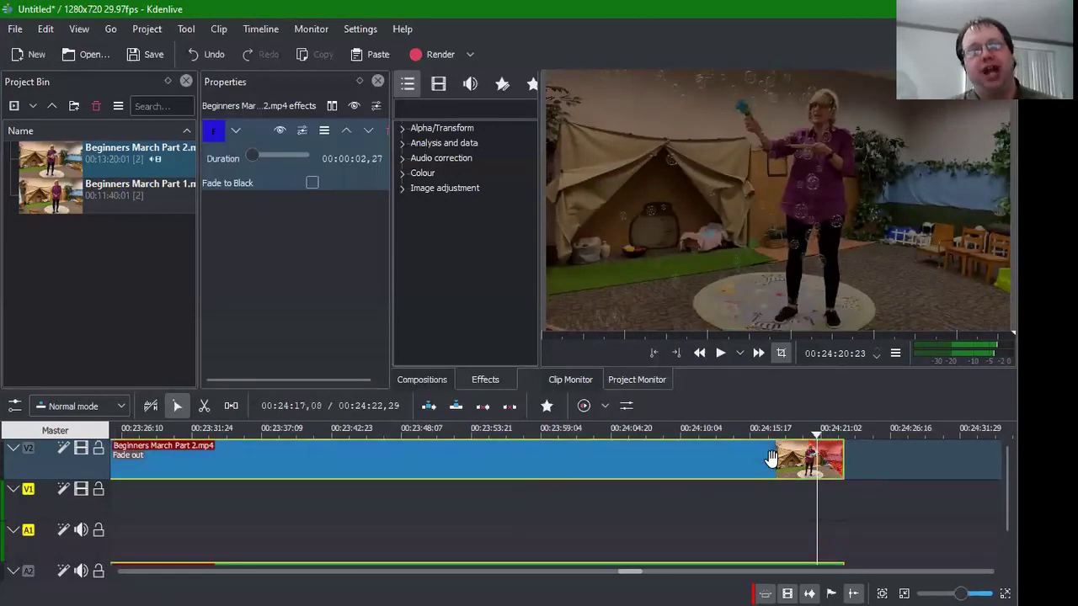
{"action": "left_click", "coordinate": [341, 159]}
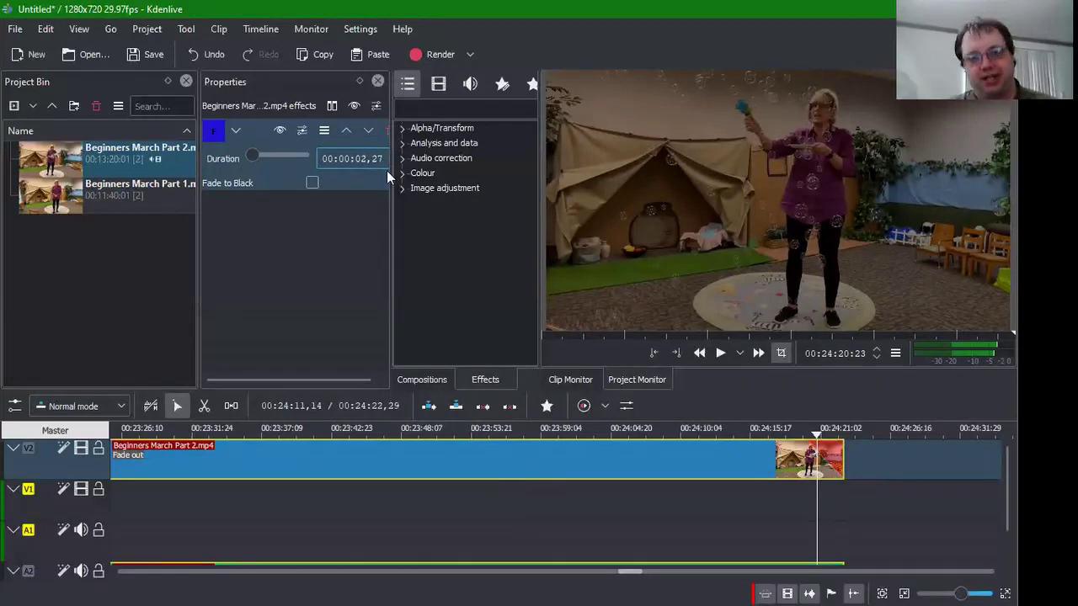
{"action": "key", "text": "Return"}
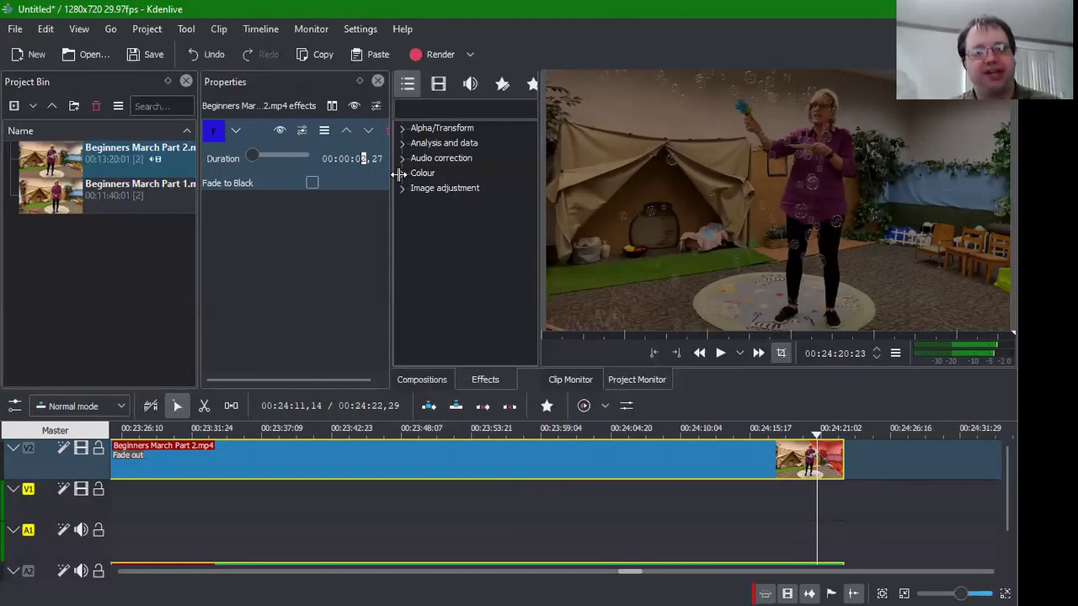
{"action": "type", "text": "4,"}
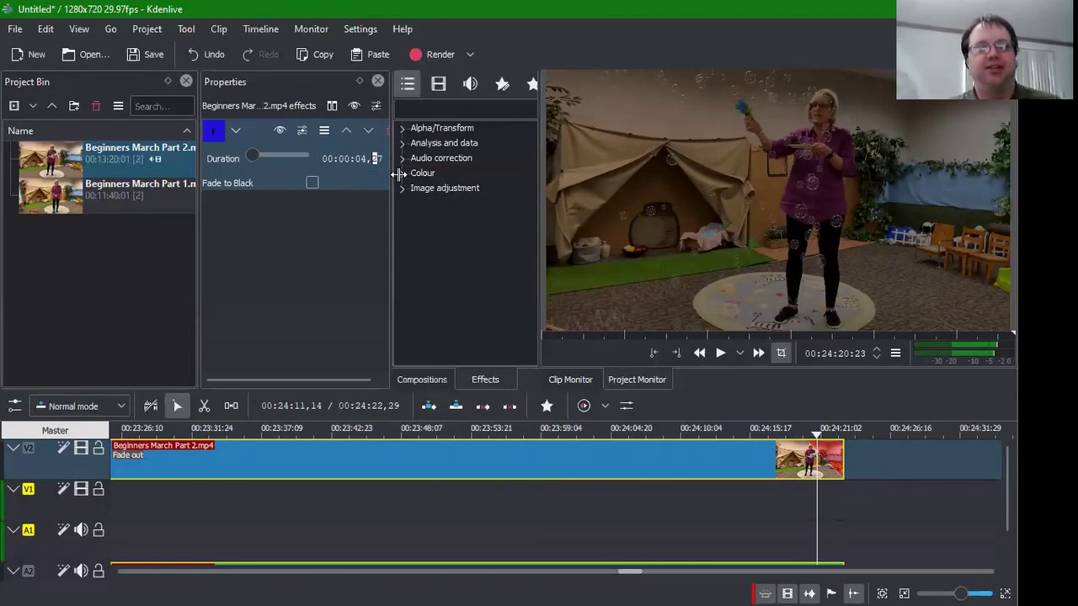
{"action": "type", "text": "00"}
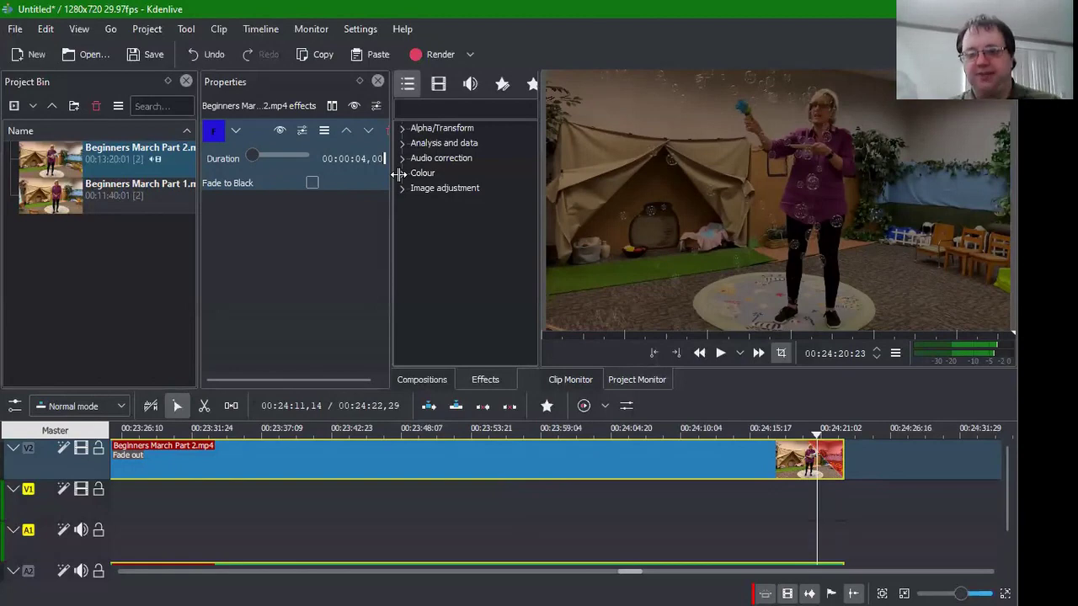
{"action": "key", "text": "Return"}
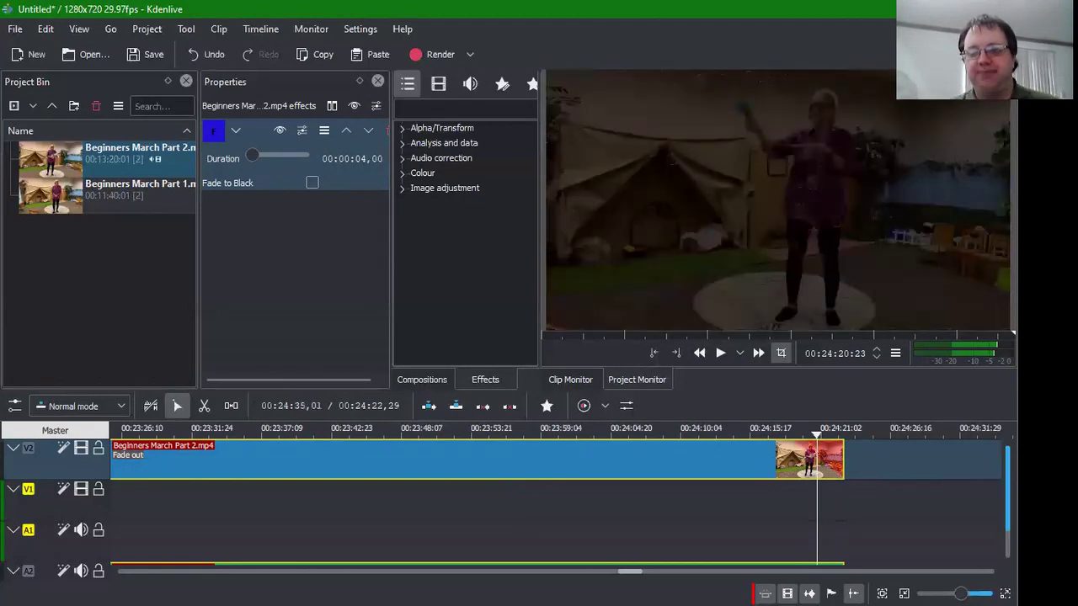
Step: Add a 00:00:04,00 fade-out to the A2 Part 2 audio clip and play the ending
{"action": "scroll", "coordinate": [1007, 505], "scroll_direction": "down", "scroll_amount": 2}
{"action": "left_click", "coordinate": [778, 552]}
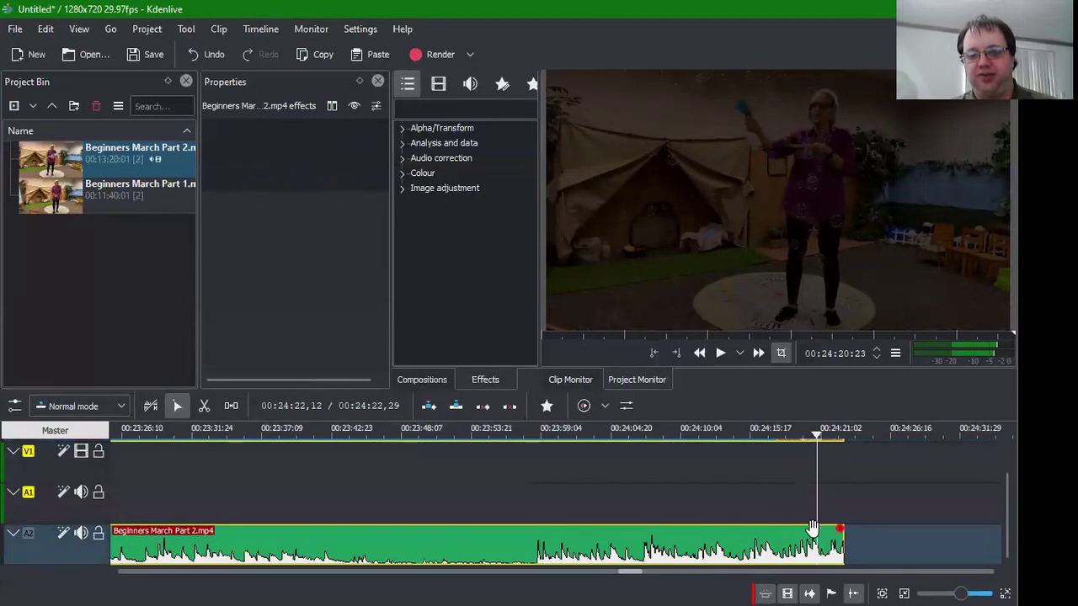
{"action": "left_click_drag", "start_coordinate": [812, 527], "coordinate": [806, 529]}
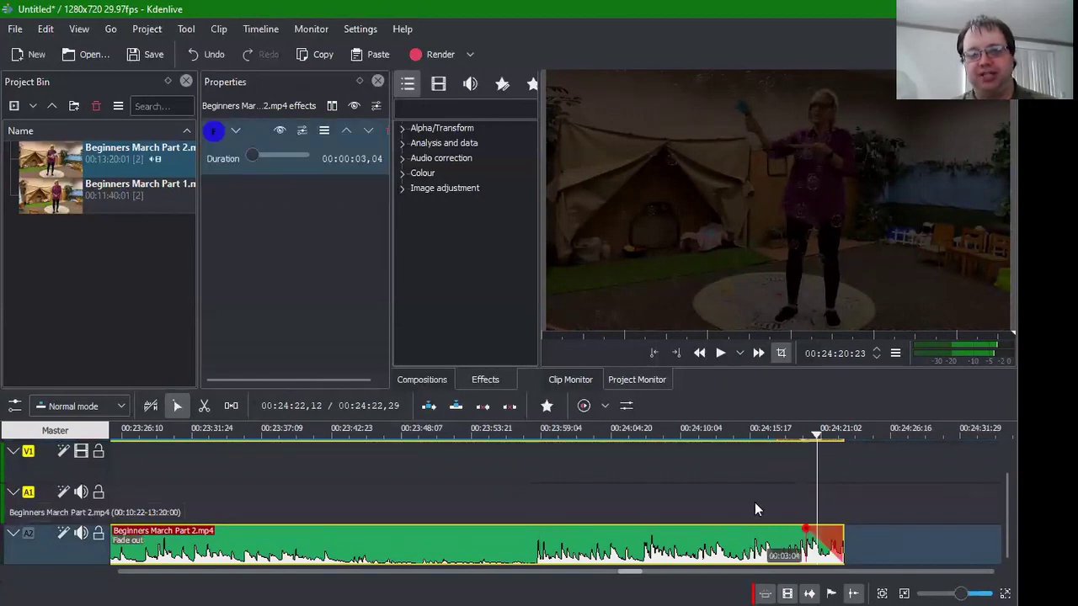
{"action": "left_click", "coordinate": [361, 160]}
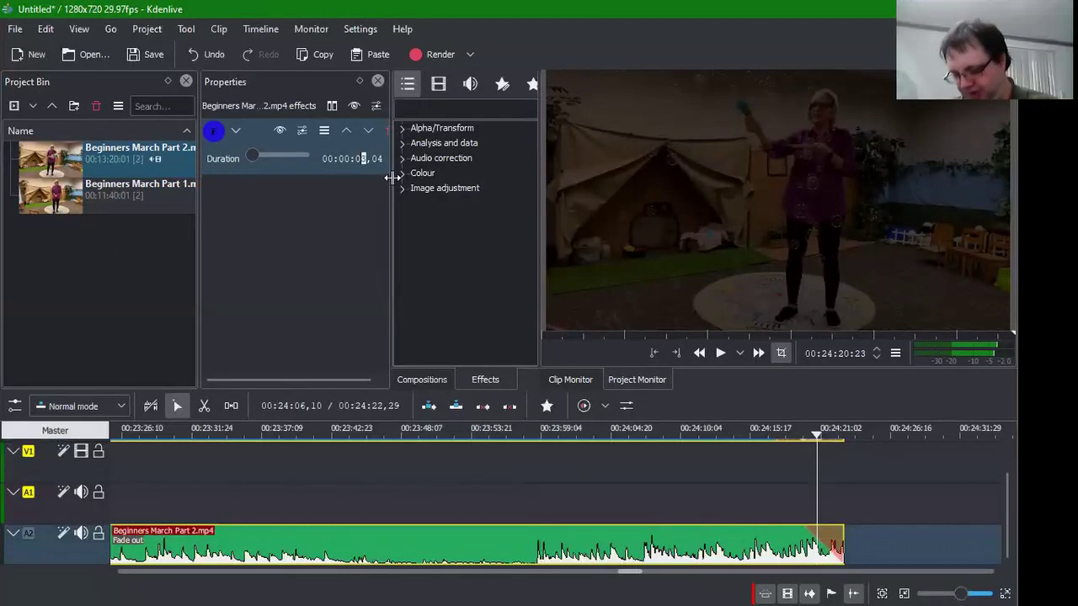
{"action": "type", "text": "400"}
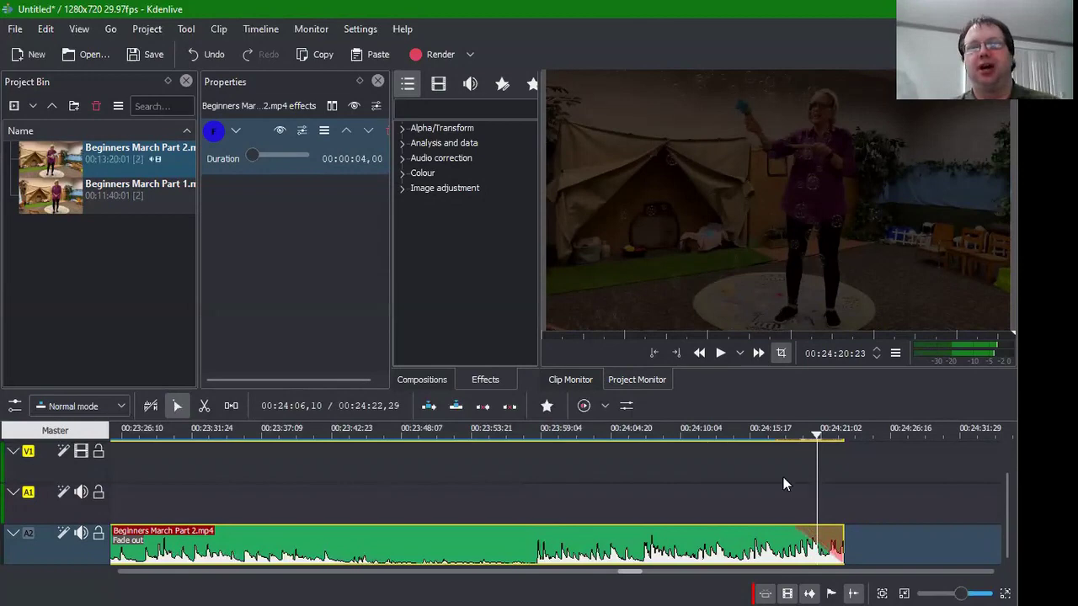
{"action": "left_click", "coordinate": [738, 492]}
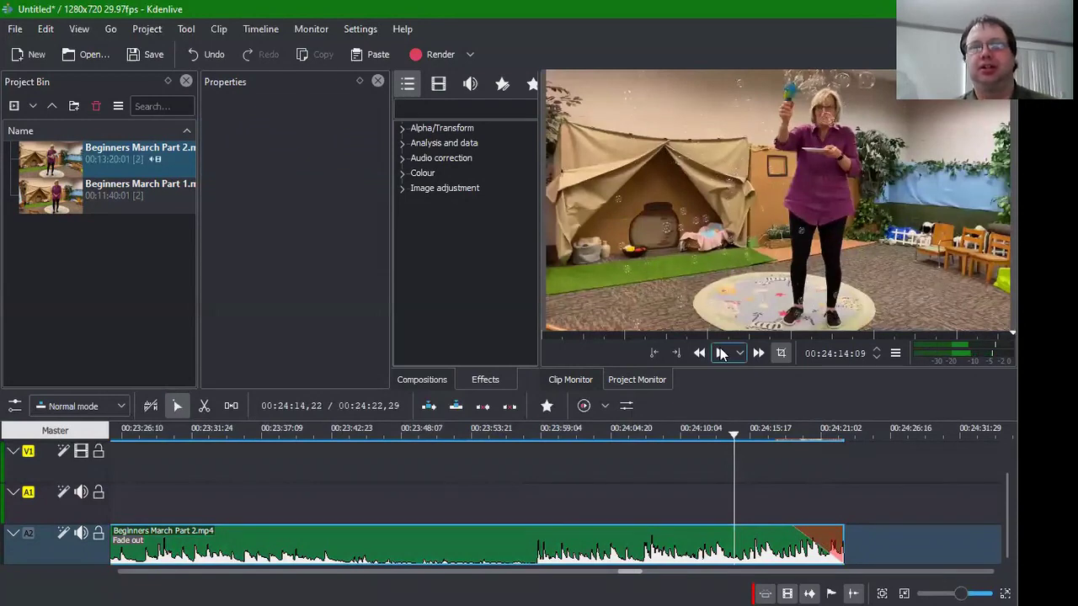
{"action": "left_click", "coordinate": [721, 354]}
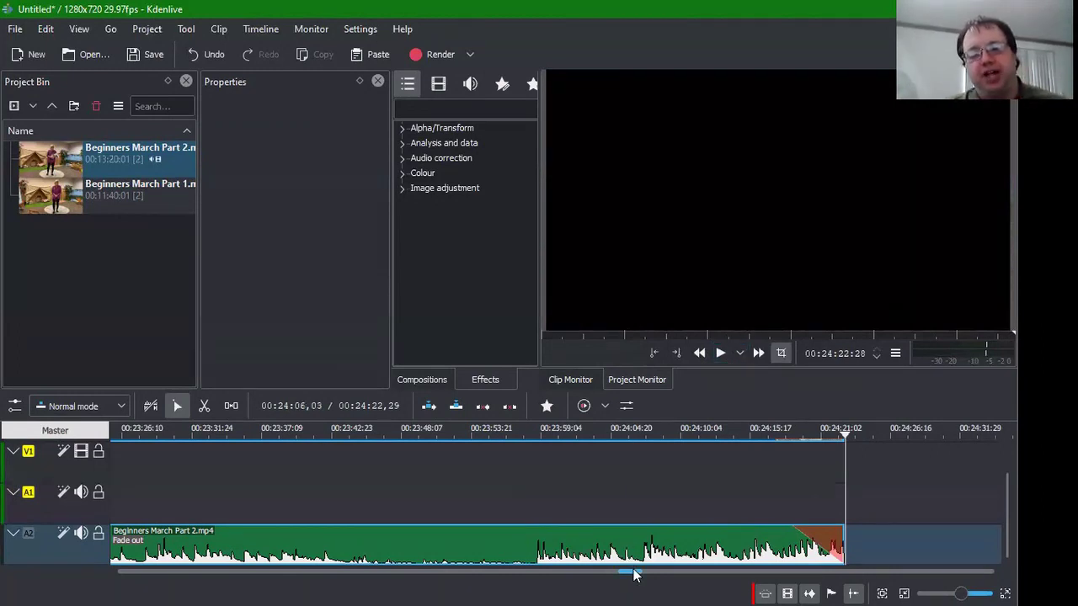
Step: Scroll the timeline back to 00:00:00 so Part 1's clips on V2, V1 and A1 show
{"action": "left_click", "coordinate": [126, 574]}
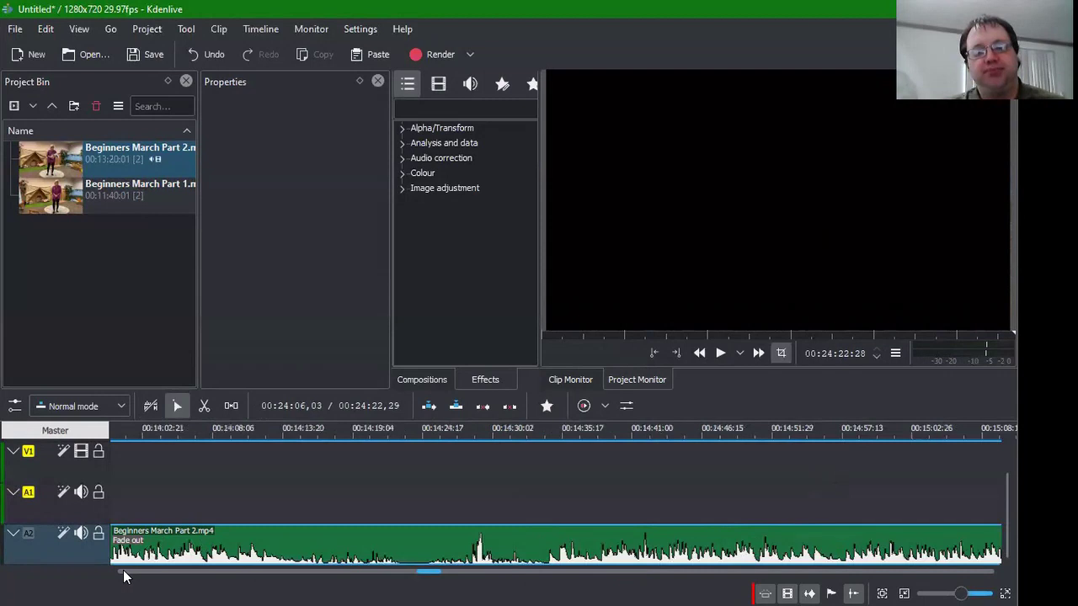
{"action": "left_click", "coordinate": [124, 576]}
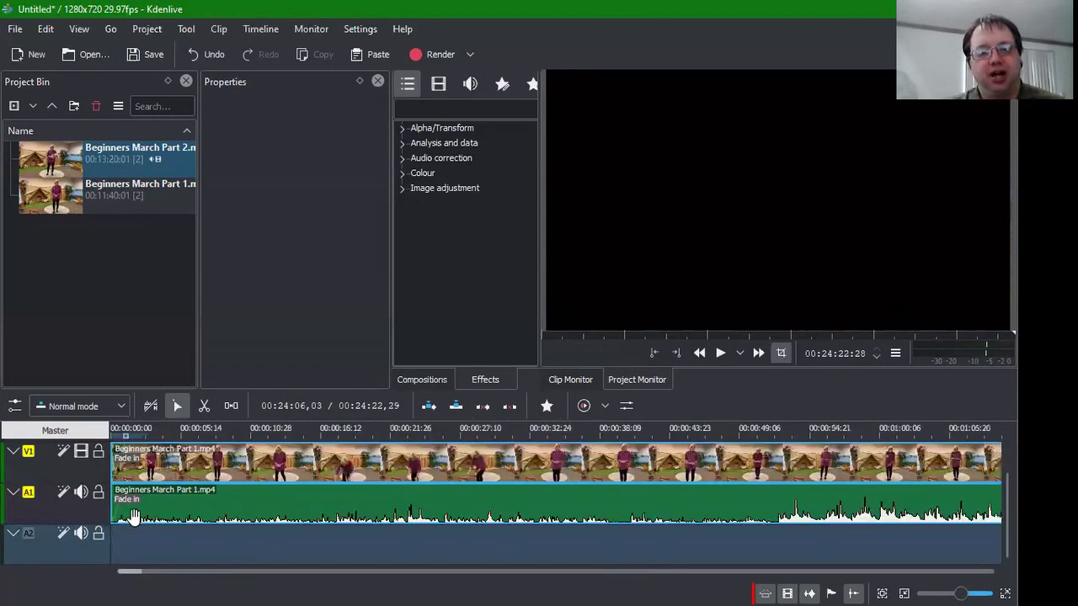
{"action": "scroll", "coordinate": [133, 515], "scroll_direction": "down", "scroll_amount": 2}
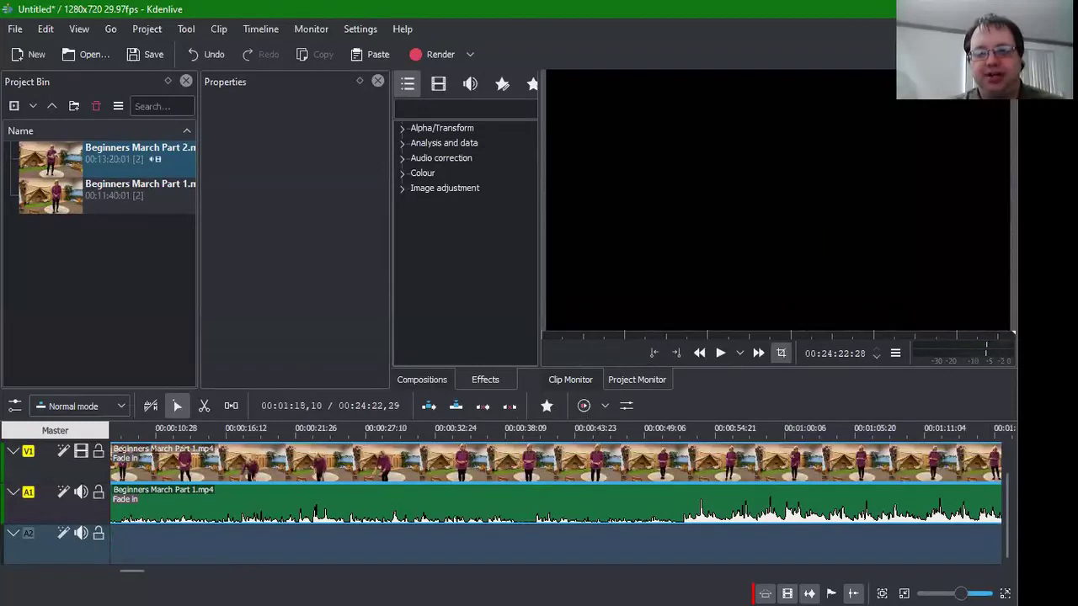
{"action": "scroll", "coordinate": [154, 581], "scroll_direction": "up", "scroll_amount": 1}
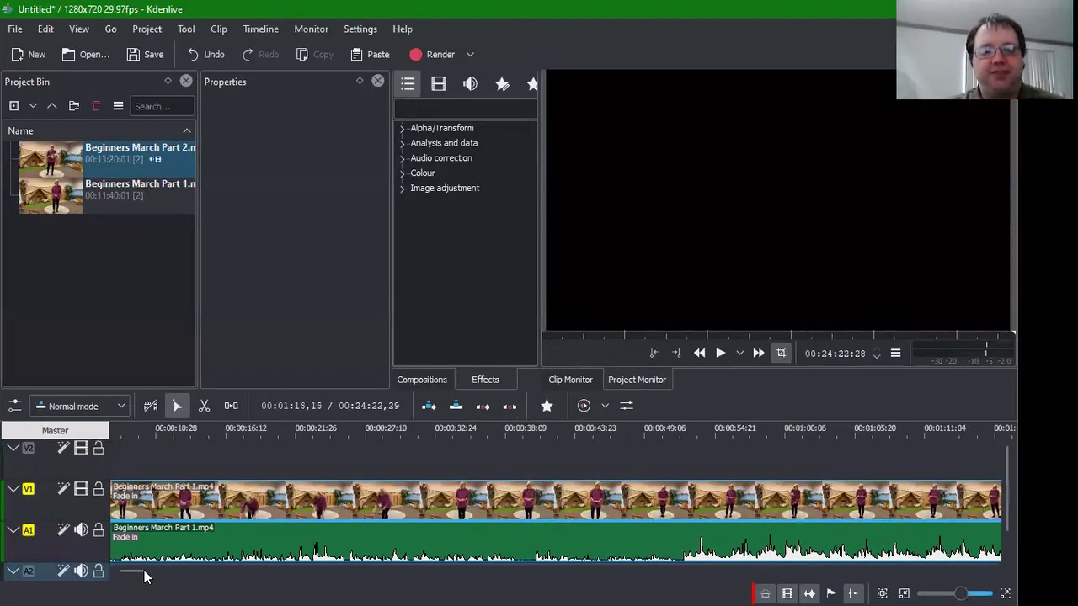
{"action": "left_click_drag", "start_coordinate": [138, 572], "coordinate": [105, 572]}
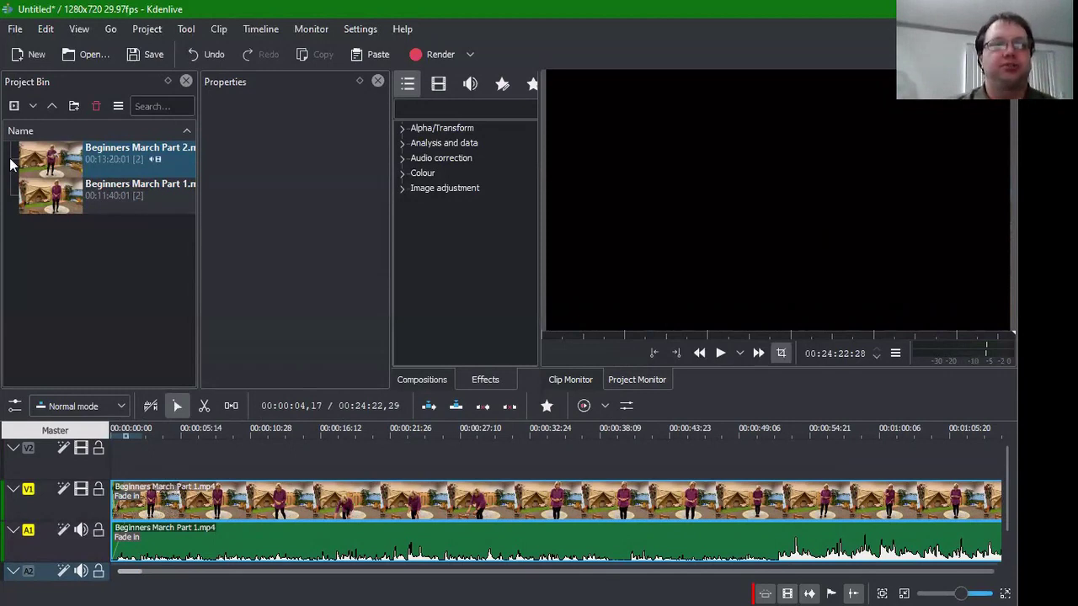
Step: Add a title clip from the Project menu, with Show background ticked and the Text tool active
{"action": "left_click", "coordinate": [145, 29]}
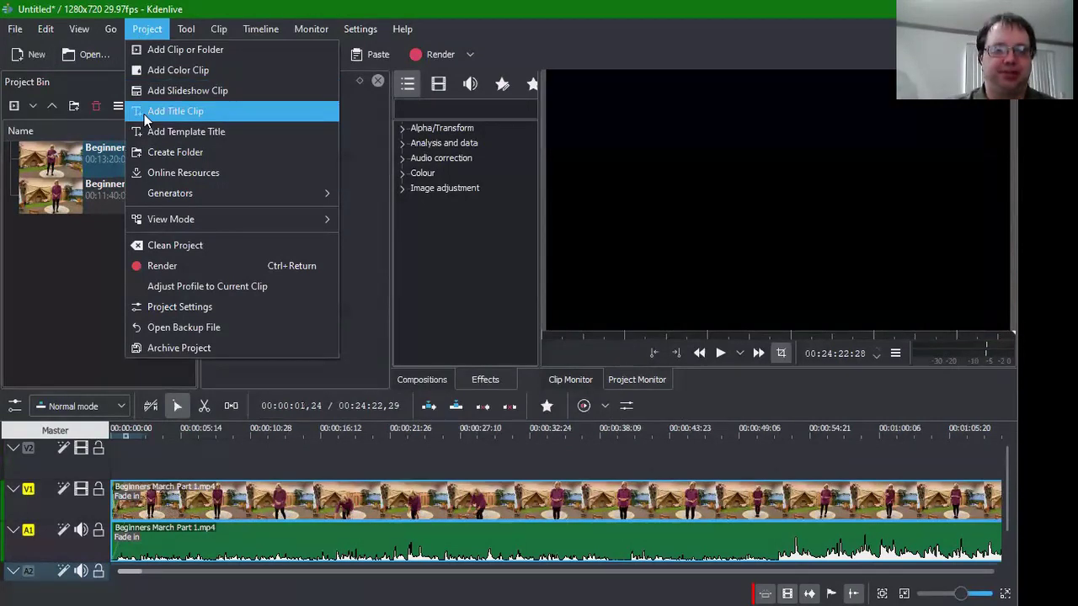
{"action": "left_click", "coordinate": [146, 118]}
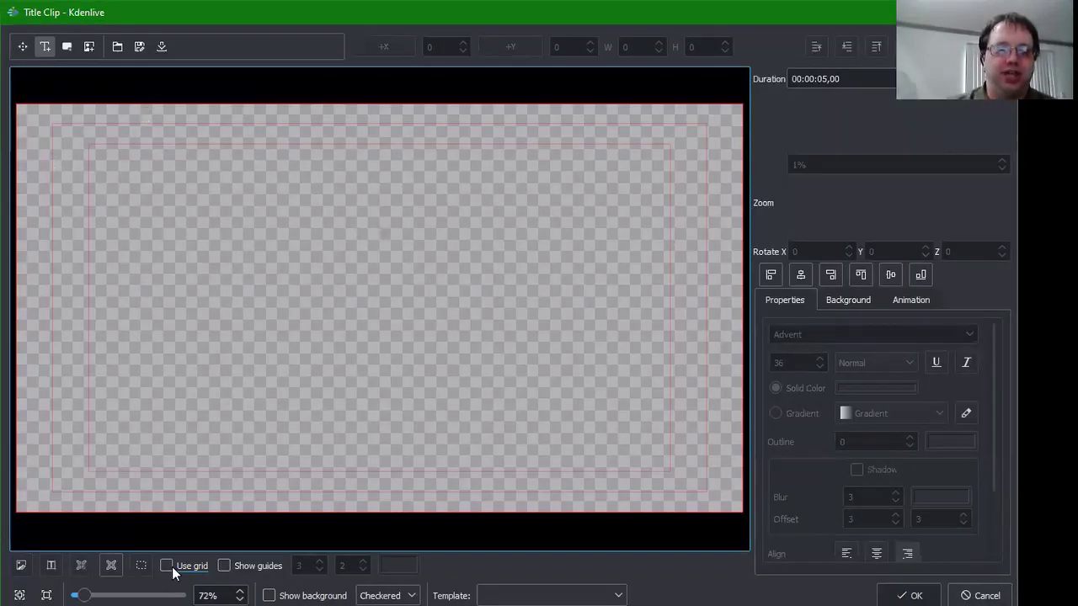
{"action": "left_click", "coordinate": [268, 593]}
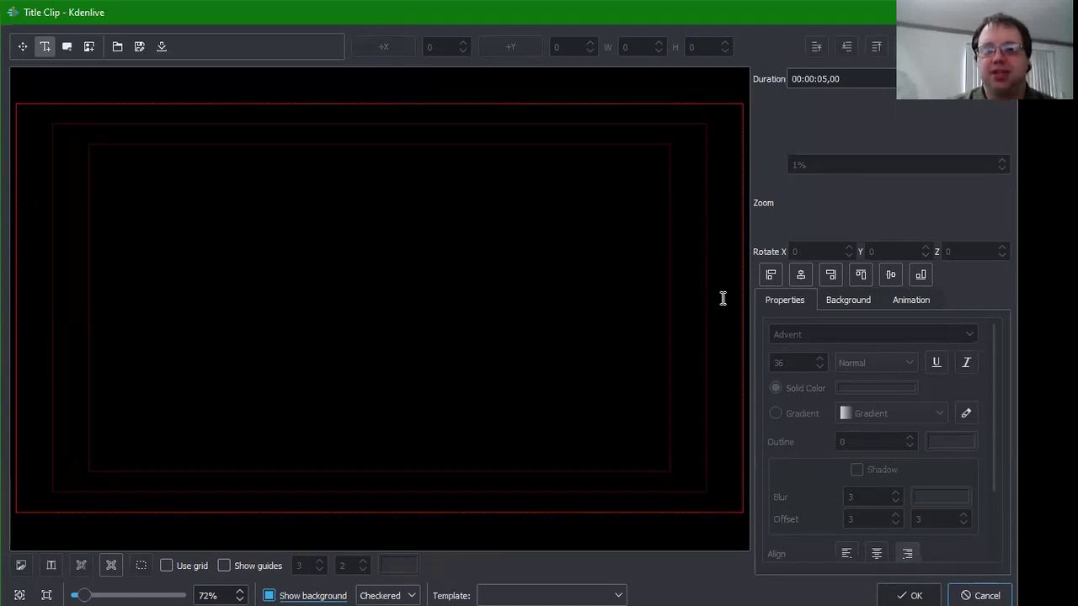
{"action": "left_click", "coordinate": [66, 46]}
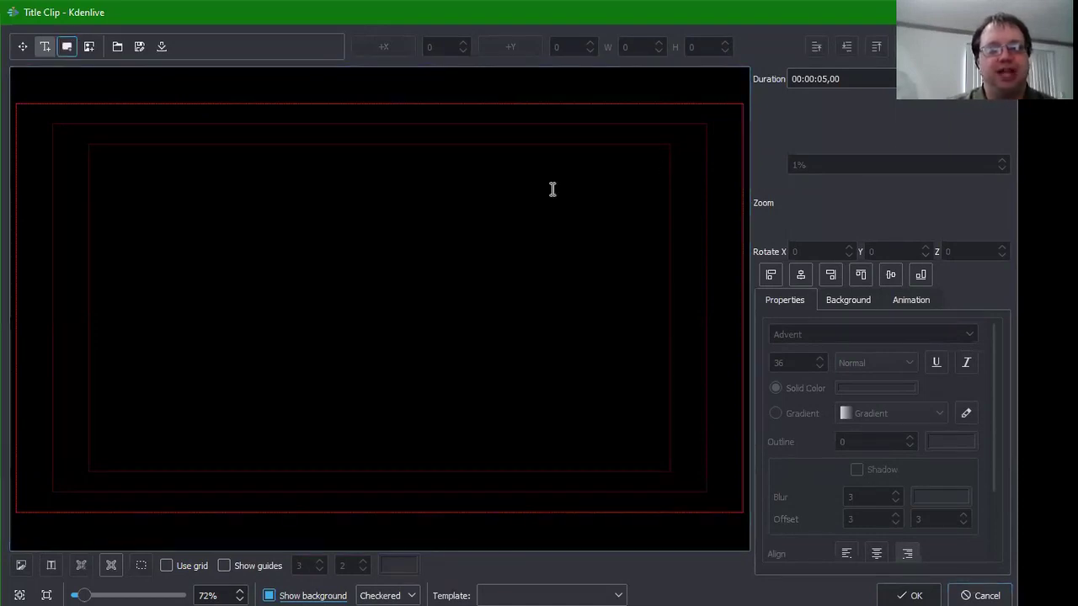
Step: Type the title text 'Beginners' Sabbath School' and 'March 2020' on two lines near the top
{"action": "left_click", "coordinate": [487, 165]}
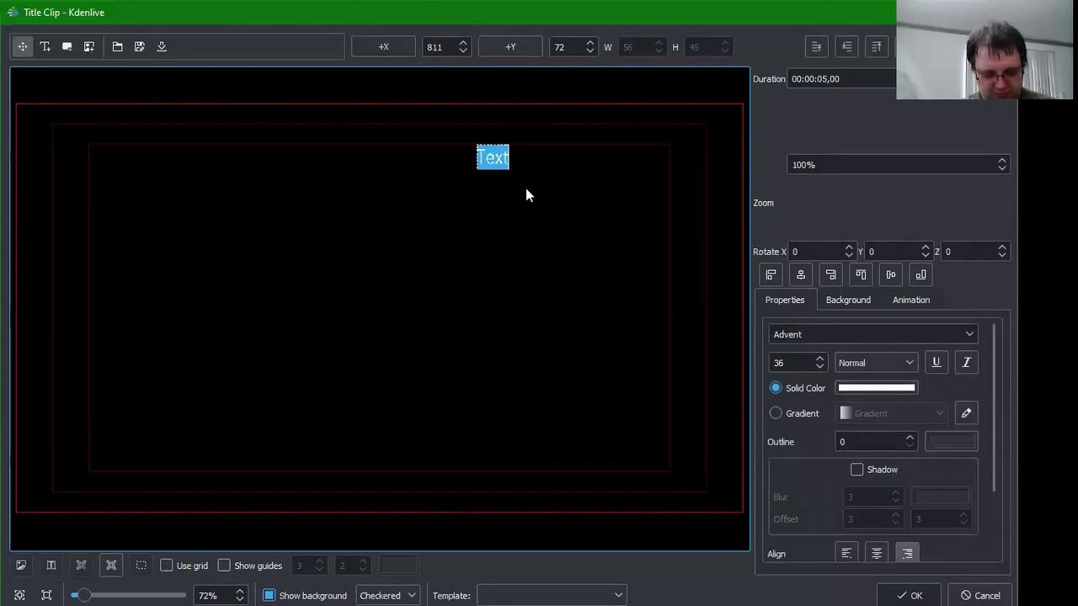
{"action": "type", "text": "Beginner"}
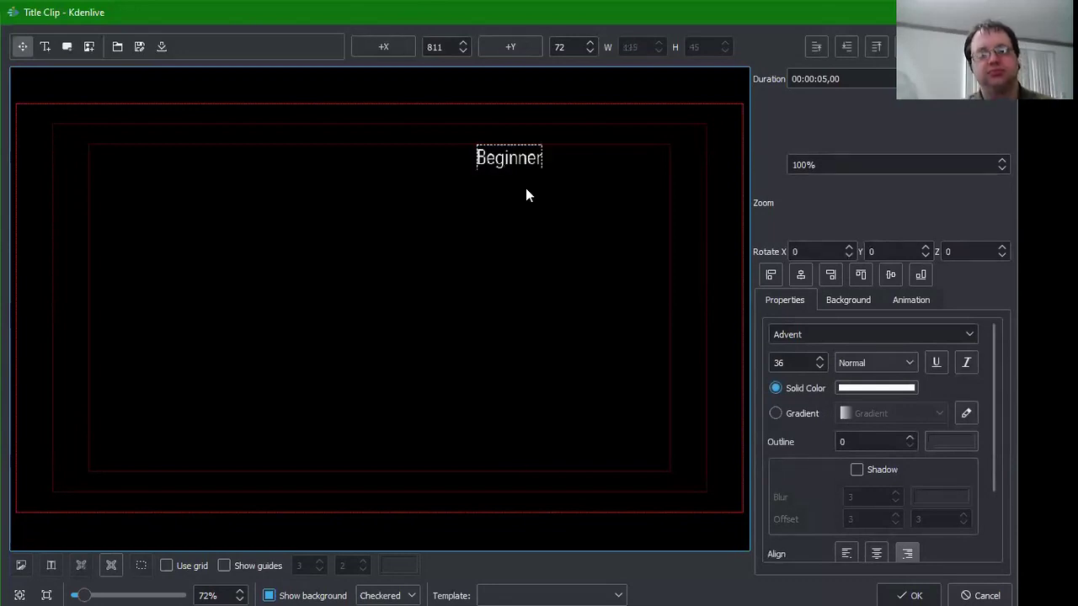
{"action": "type", "text": "s'"}
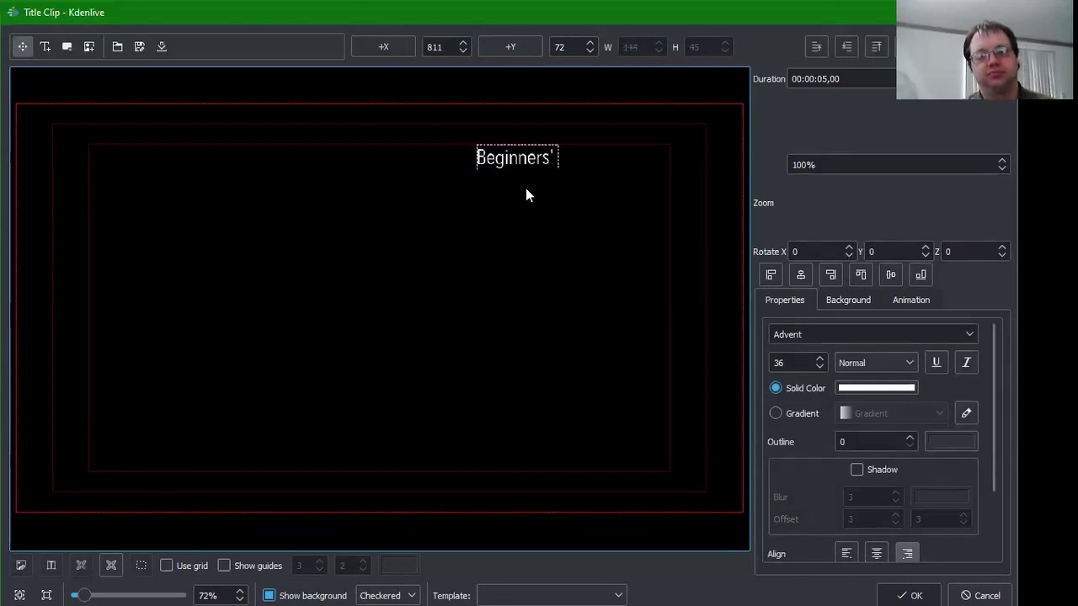
{"action": "type", "text": " Sabbath Sch"}
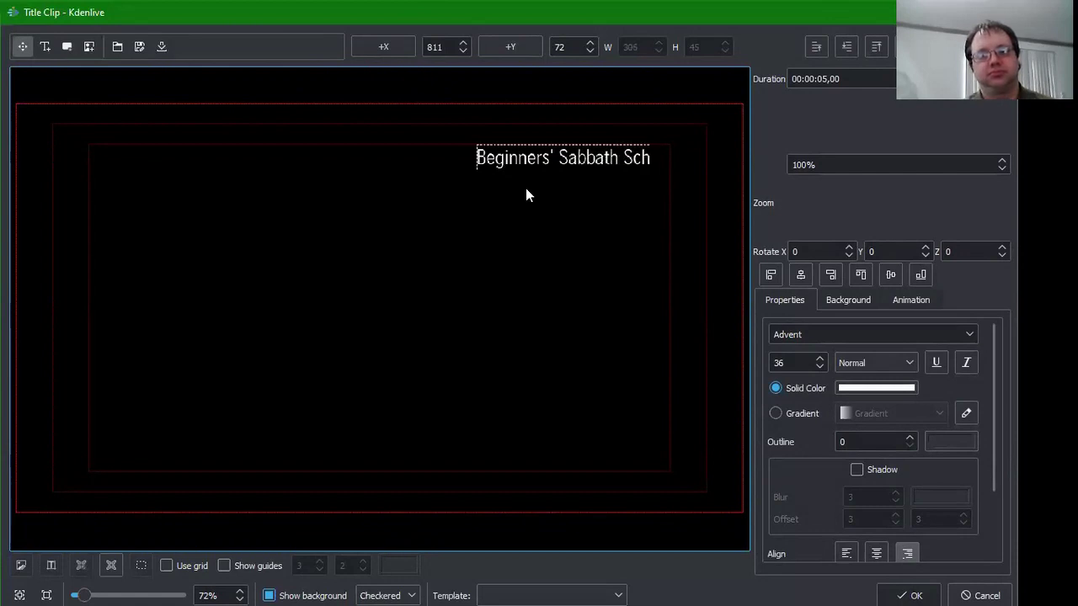
{"action": "type", "text": "ool"}
{"action": "key", "text": "Return"}
{"action": "type", "text": "M"}
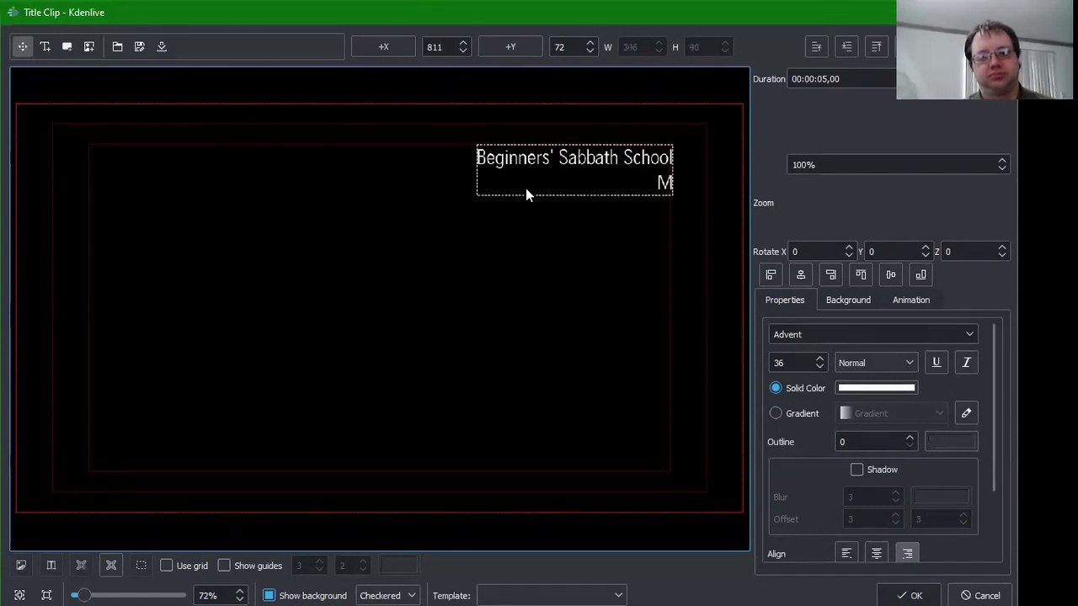
{"action": "type", "text": "arch 2"}
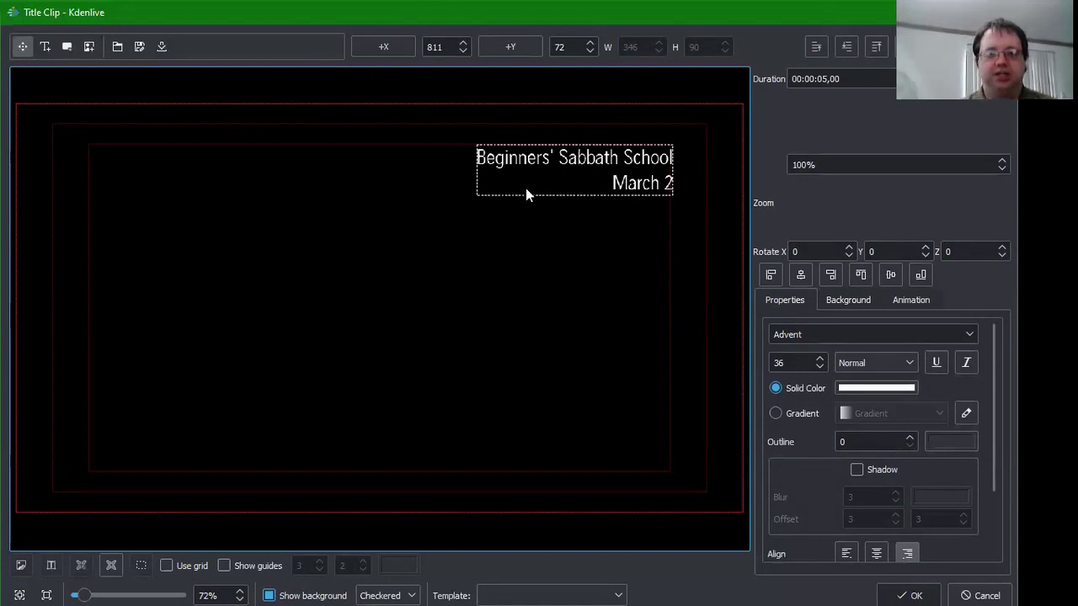
{"action": "type", "text": "020"}
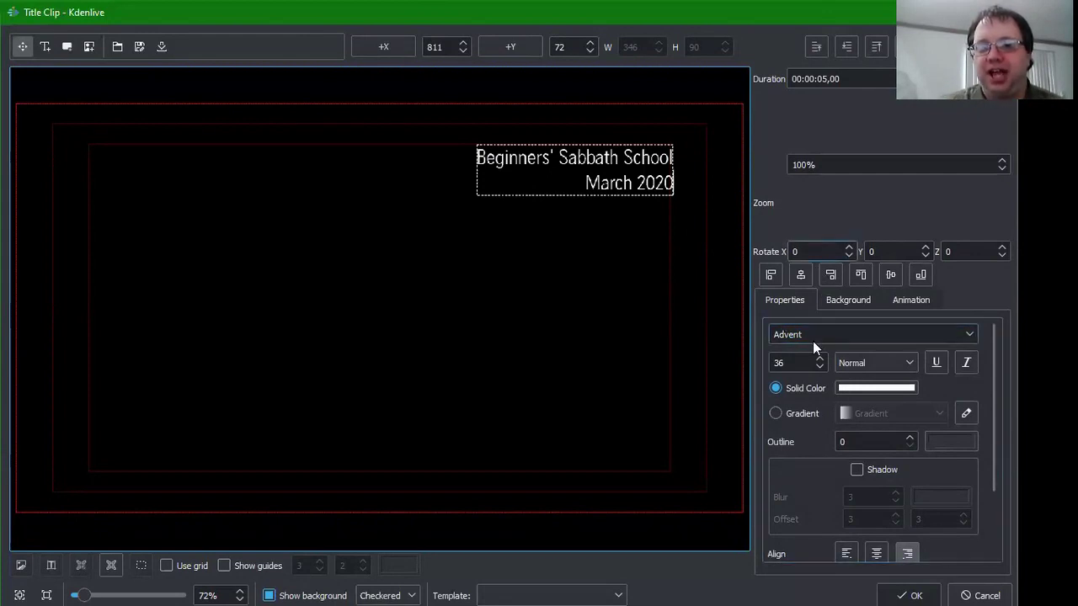
Step: Give the text a drop shadow, move it to X 869 / Y 37, and add the title to the project
{"action": "left_click", "coordinate": [856, 470]}
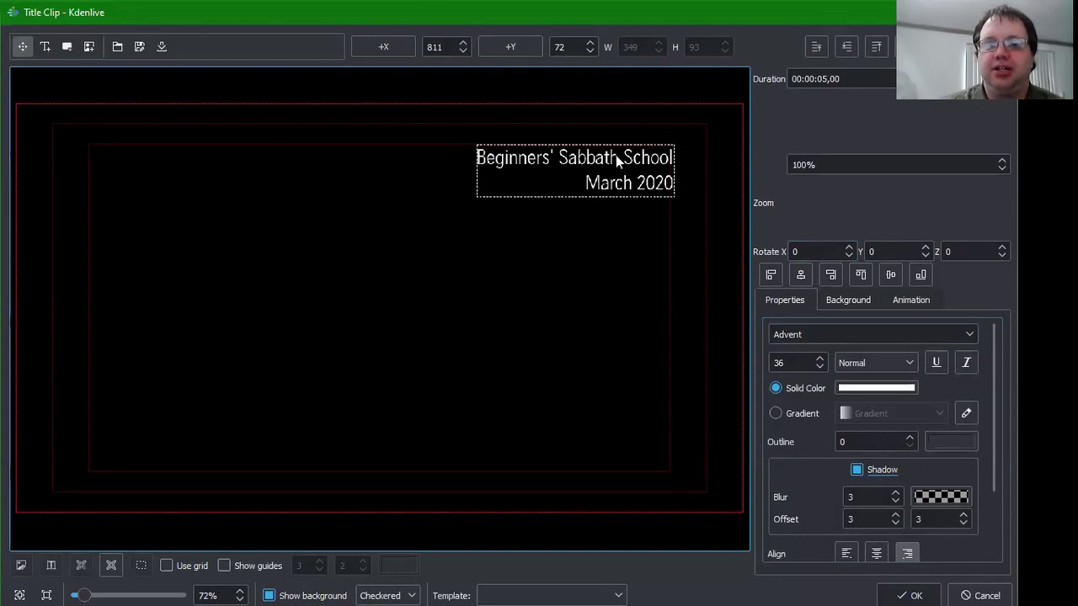
{"action": "key", "text": "Escape"}
{"action": "left_click_drag", "start_coordinate": [639, 155], "coordinate": [648, 135]}
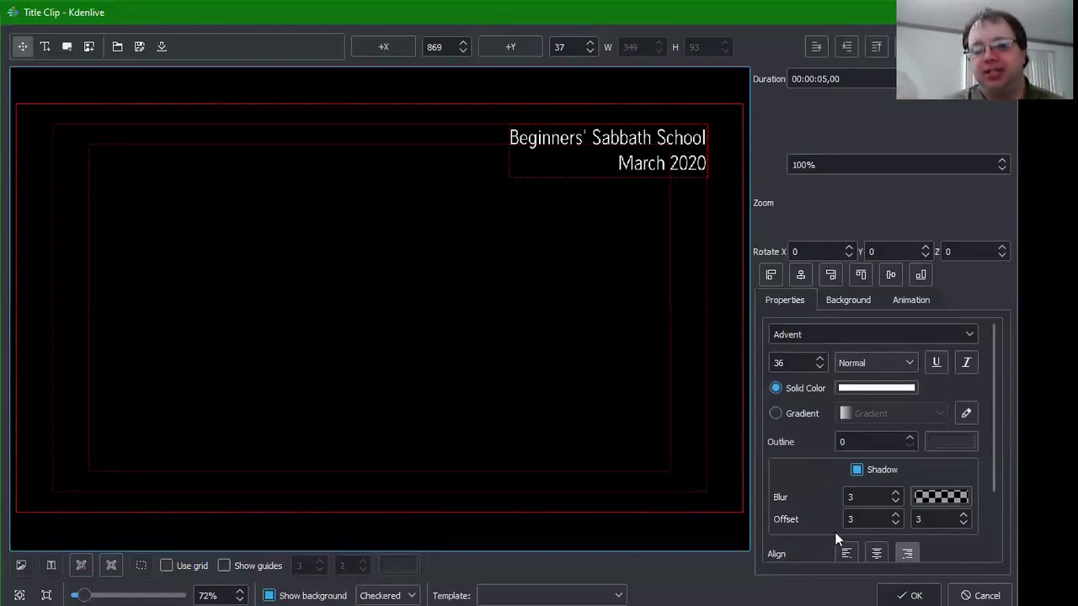
{"action": "left_click", "coordinate": [894, 592]}
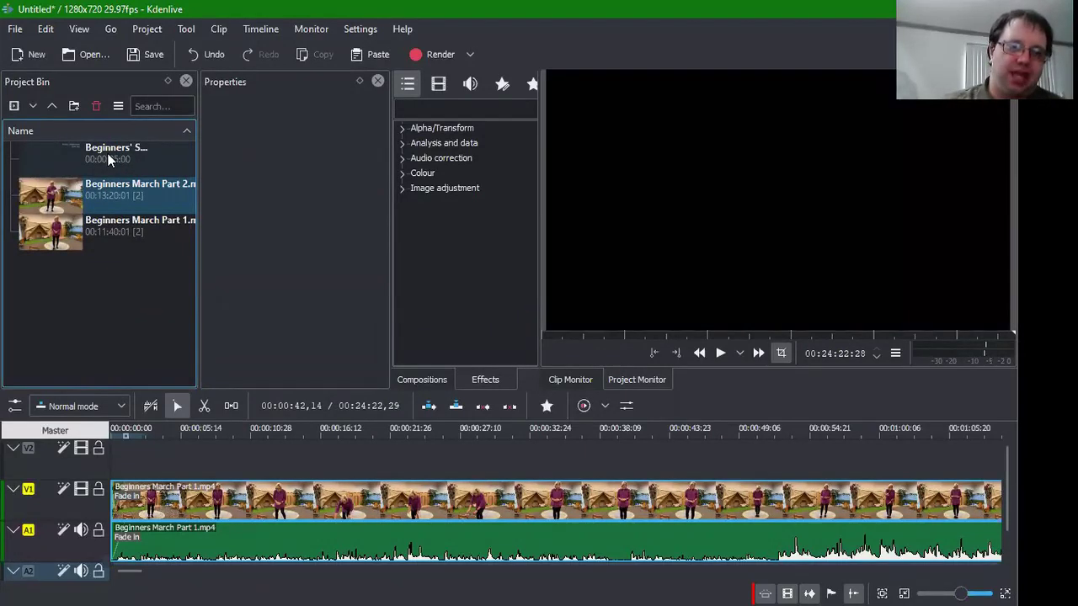
Step: Place the title clip at the start of track V2 and play the project from 00:00:00
{"action": "left_click_drag", "start_coordinate": [108, 157], "coordinate": [132, 457]}
{"action": "left_click", "coordinate": [128, 456]}
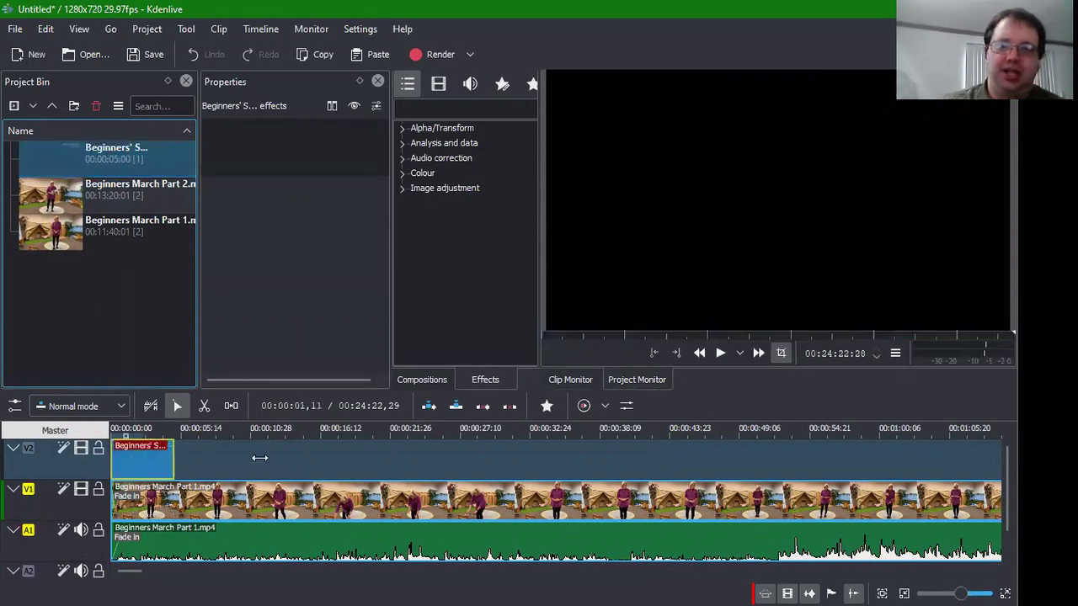
{"action": "left_click_drag", "start_coordinate": [259, 458], "coordinate": [259, 458]}
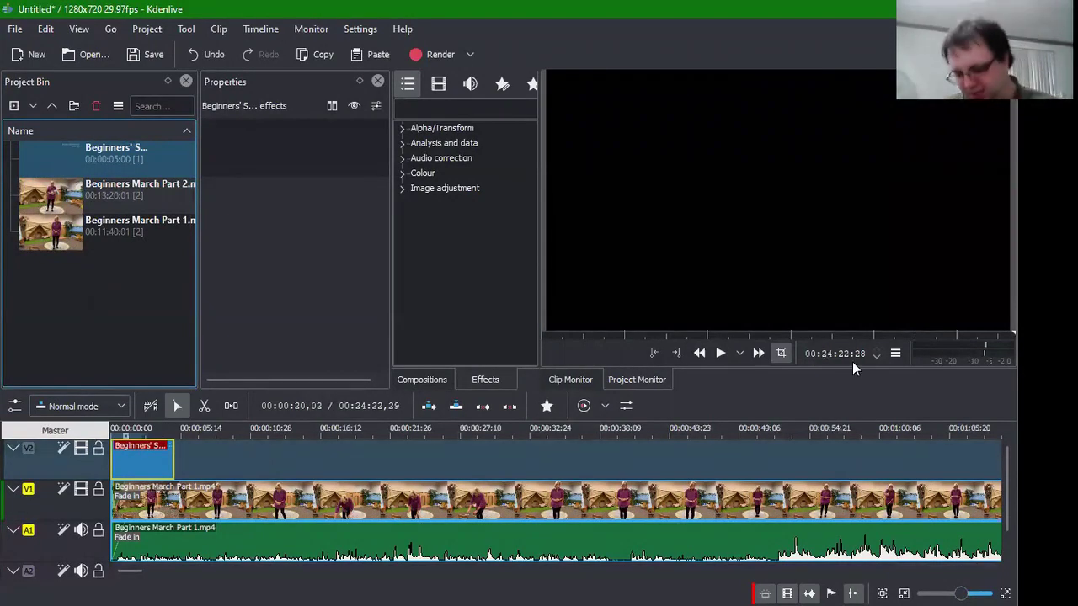
{"action": "type", "text": "00:00:0"}
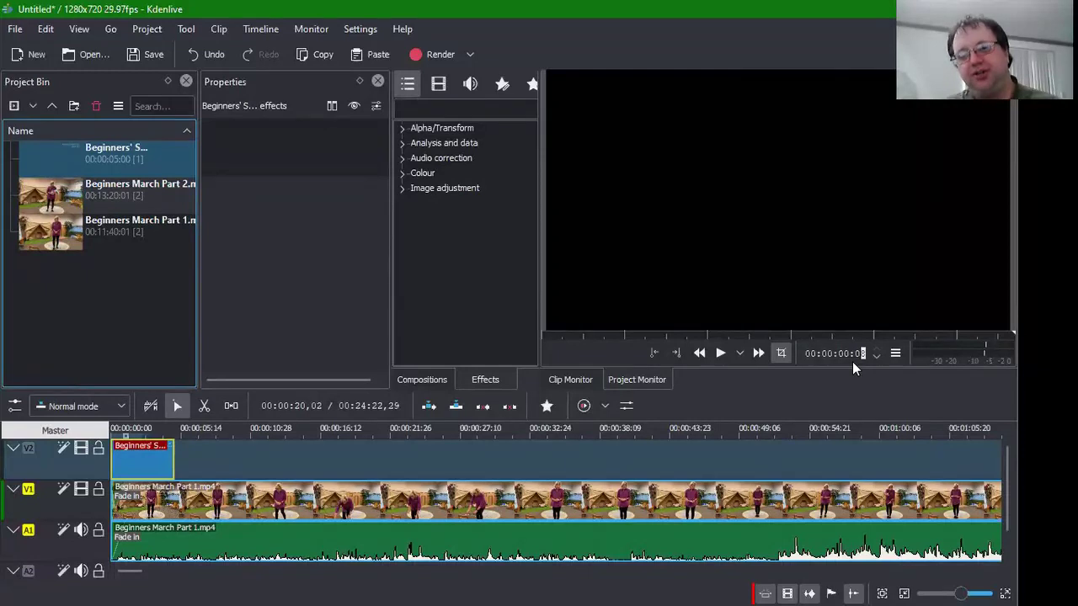
{"action": "type", "text": "0"}
{"action": "key", "text": "Return"}
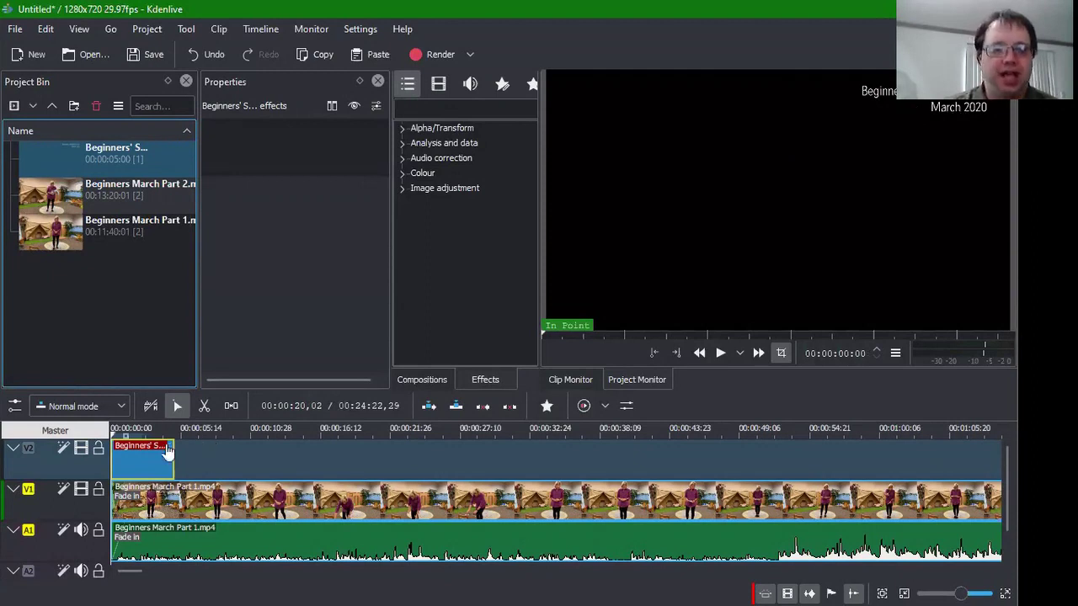
{"action": "left_click", "coordinate": [720, 353]}
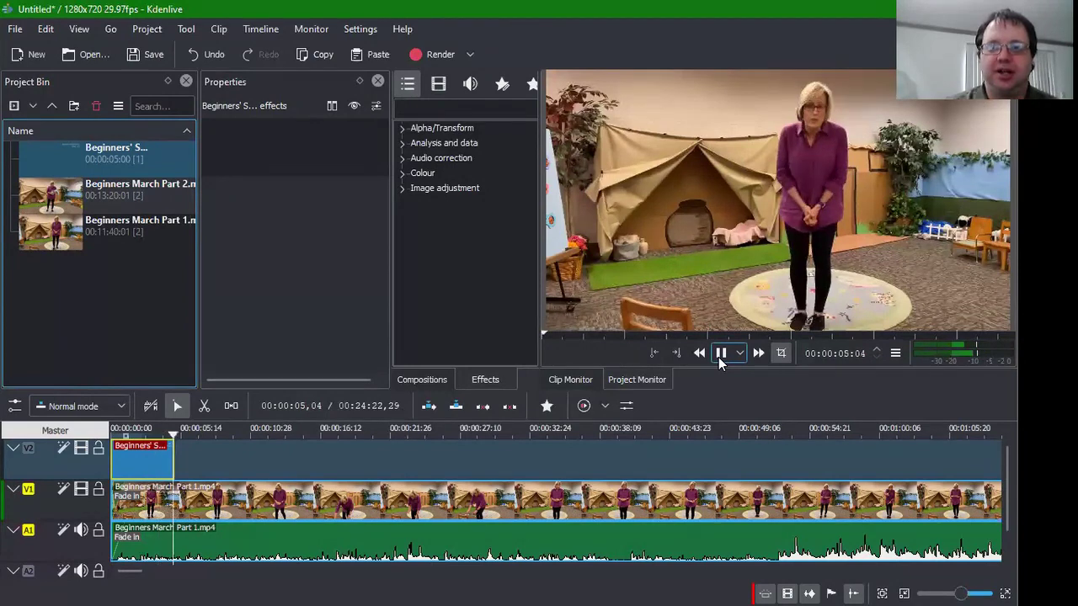
Step: Pause playback and select the Beginners' Sabbath School title clip in the Project Bin
{"action": "left_click", "coordinate": [720, 353]}
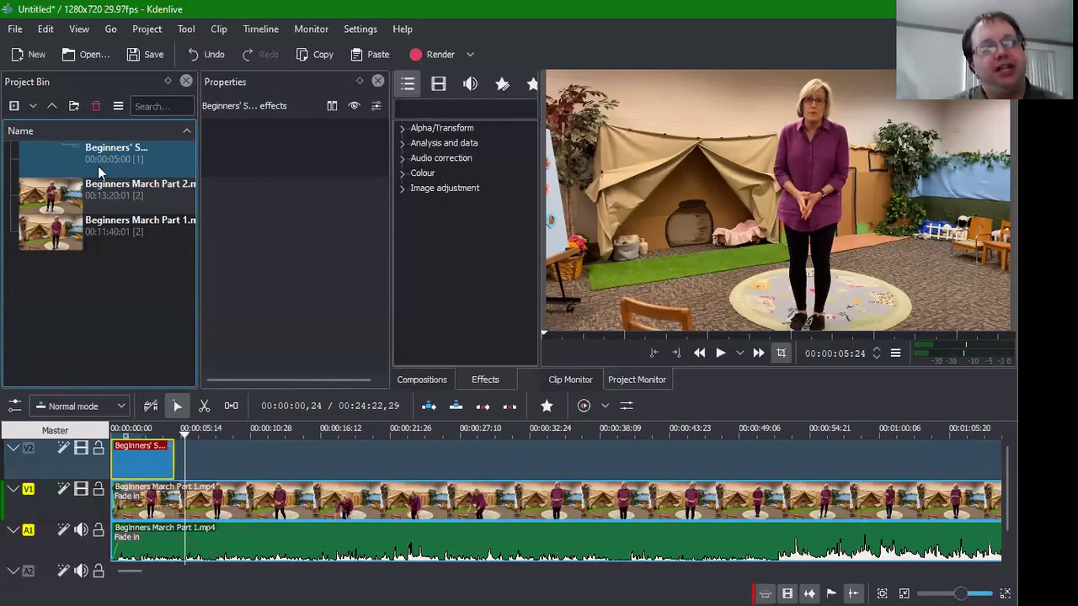
{"action": "left_click", "coordinate": [97, 166]}
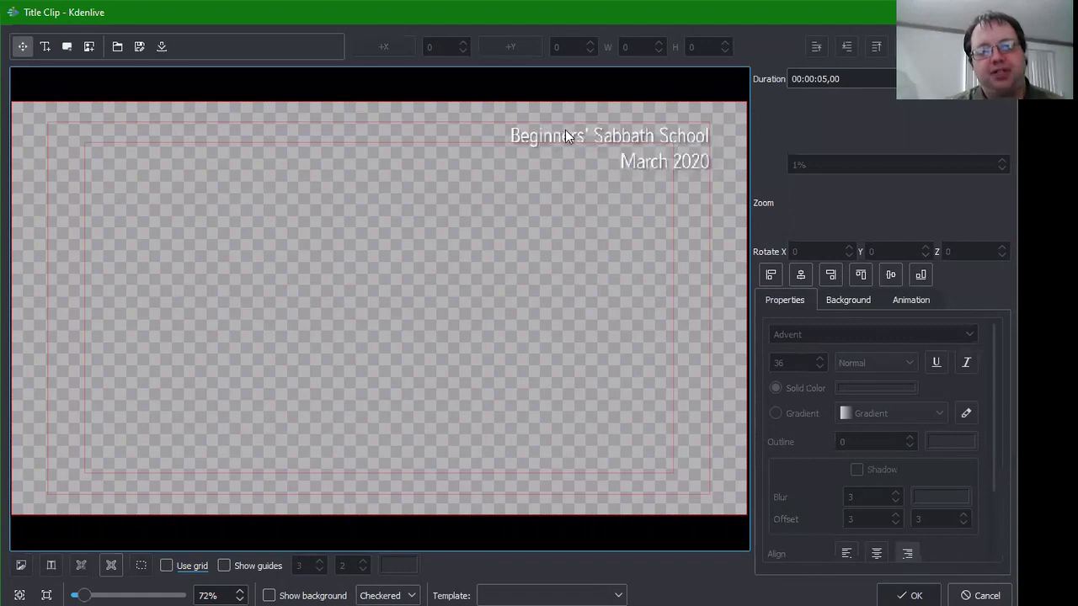
Step: Drag the title text down to the bottom-right corner at X 869 / Y 588
{"action": "left_click", "coordinate": [565, 130]}
{"action": "left_click_drag", "start_coordinate": [551, 173], "coordinate": [532, 389]}
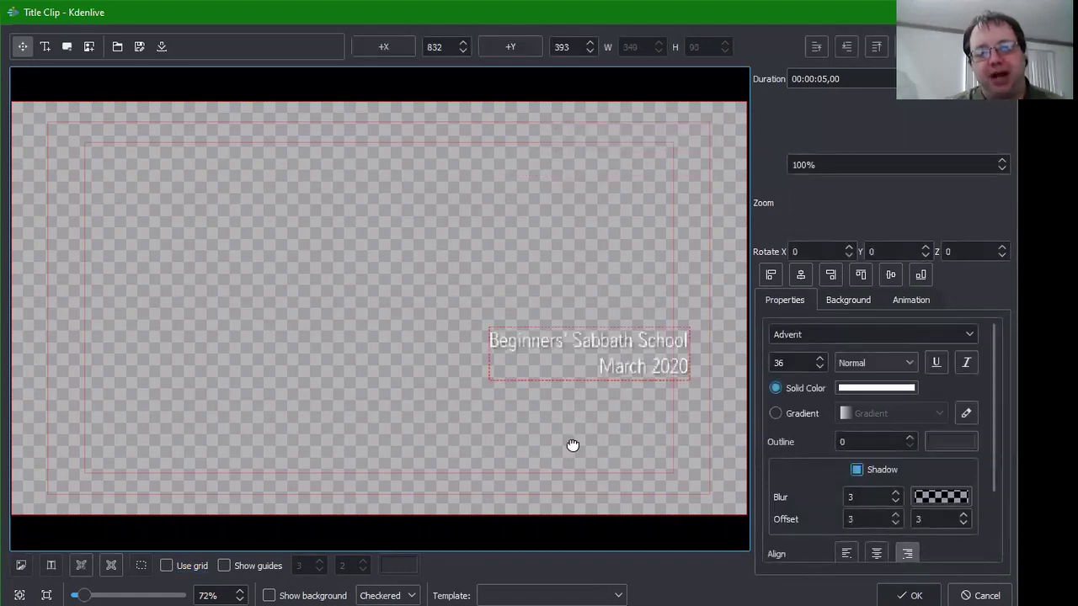
{"action": "left_click_drag", "start_coordinate": [572, 444], "coordinate": [564, 443]}
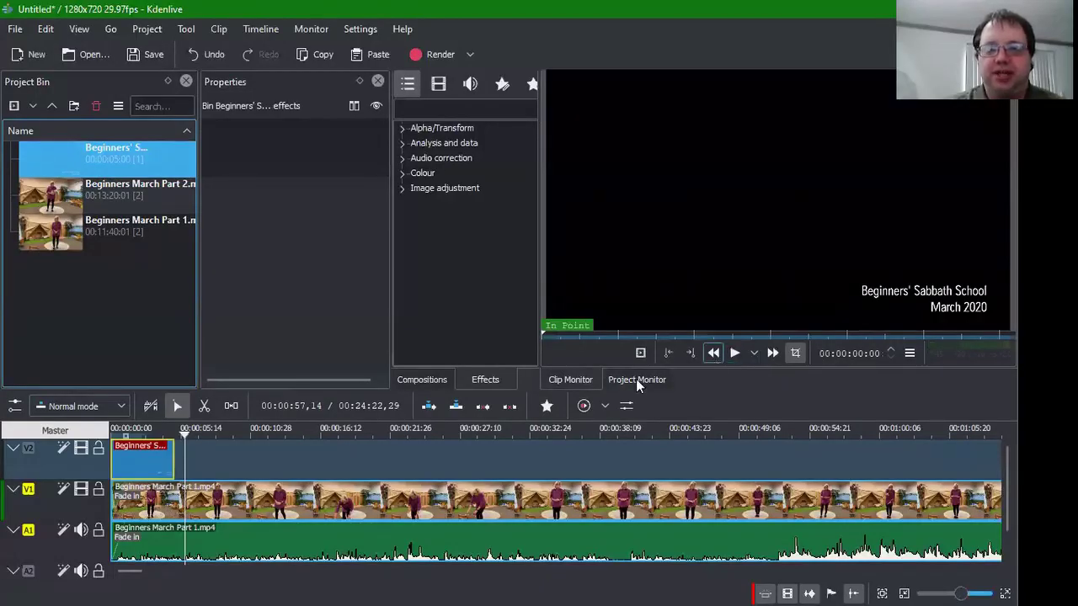
Step: Reset the Project Monitor timecode so the preview returns to the project start
{"action": "left_click", "coordinate": [765, 351]}
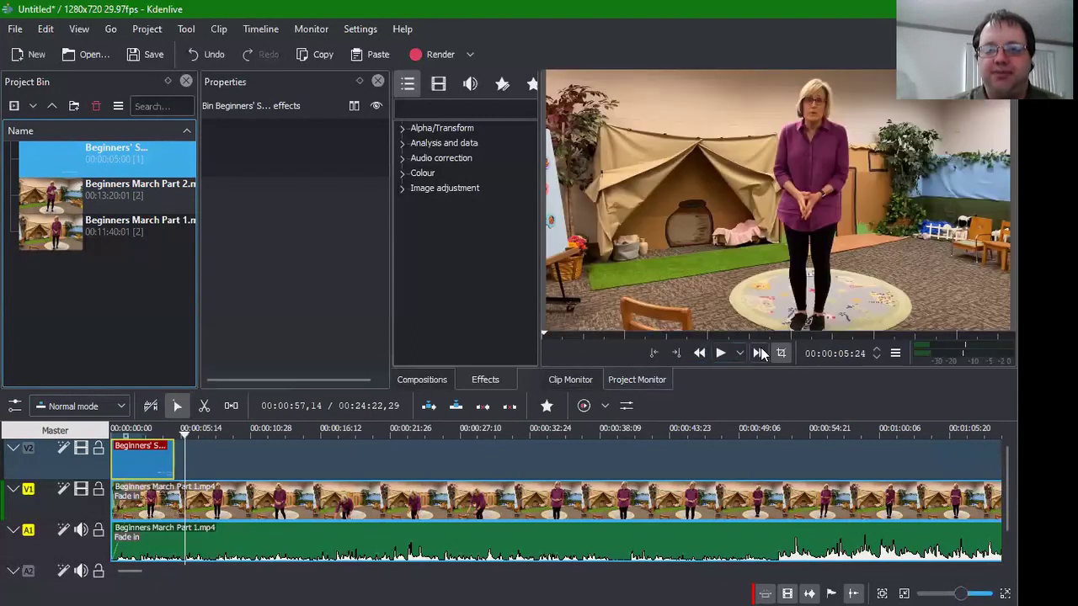
{"action": "left_click", "coordinate": [845, 353]}
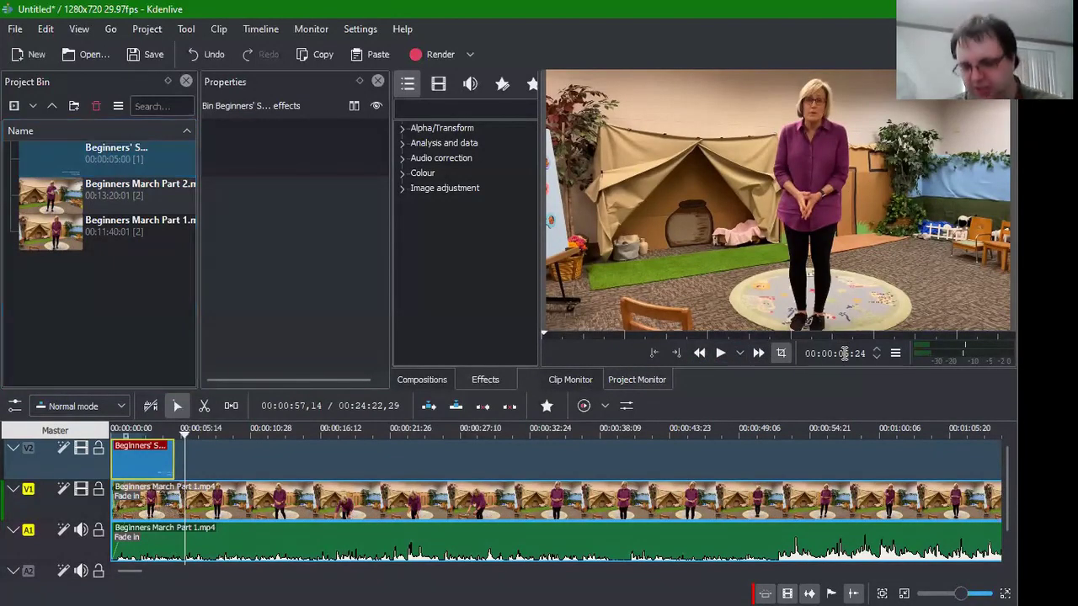
{"action": "type", "text": "500"}
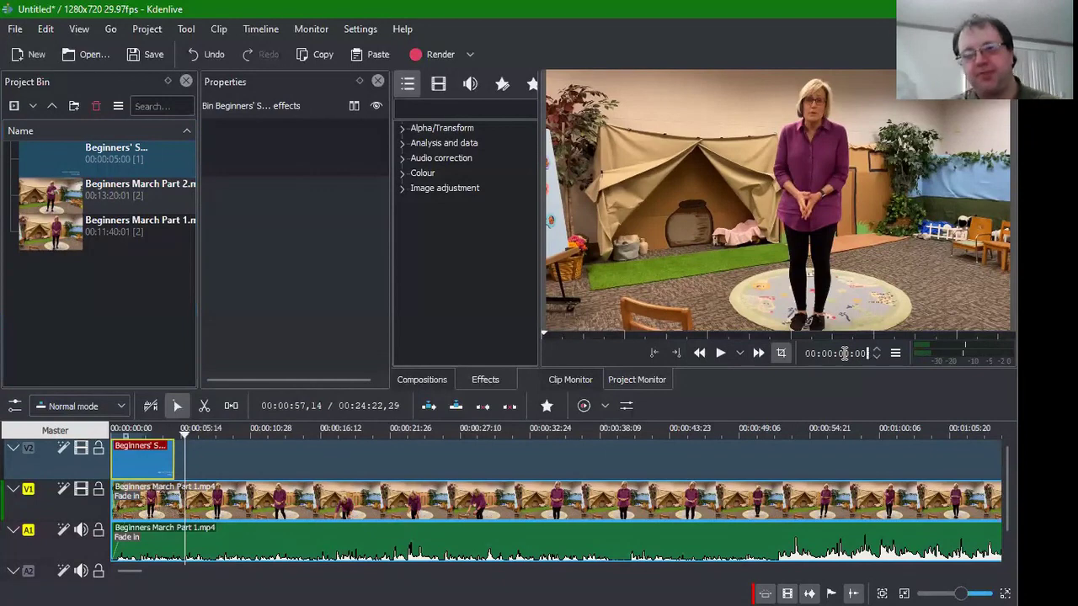
{"action": "left_click", "coordinate": [963, 346]}
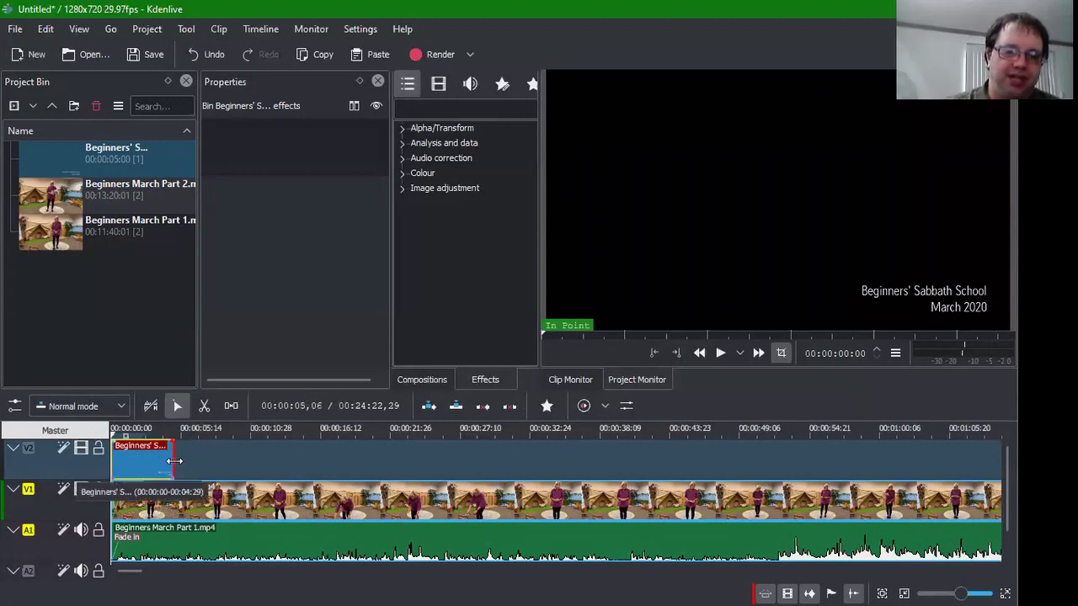
Step: Extend the title clip's right edge on V2 and drag in a fade-in at its start
{"action": "left_click_drag", "start_coordinate": [171, 461], "coordinate": [238, 459]}
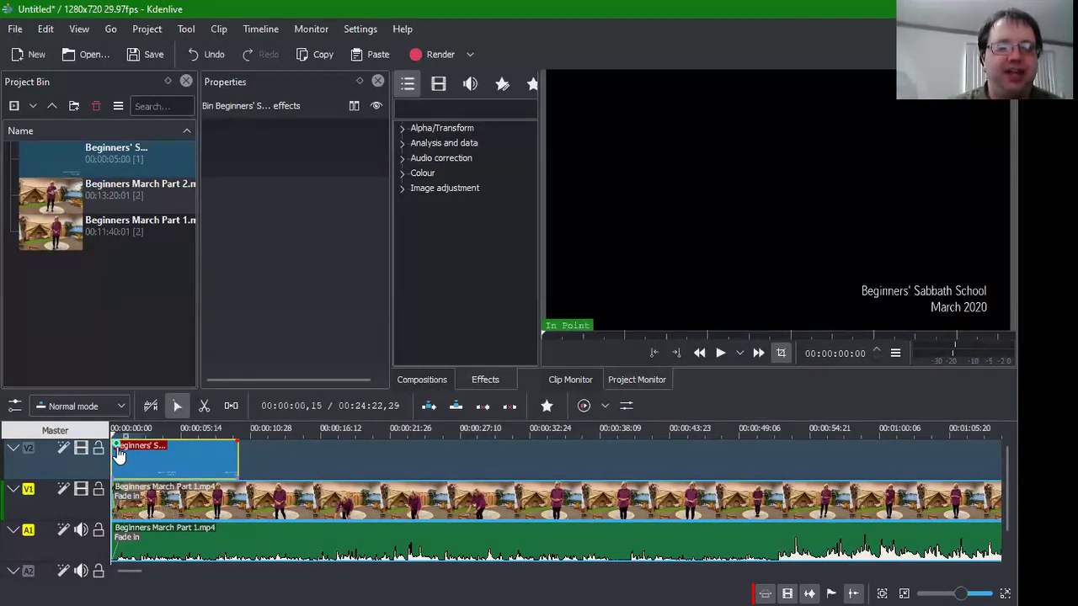
{"action": "left_click_drag", "start_coordinate": [118, 444], "coordinate": [125, 442]}
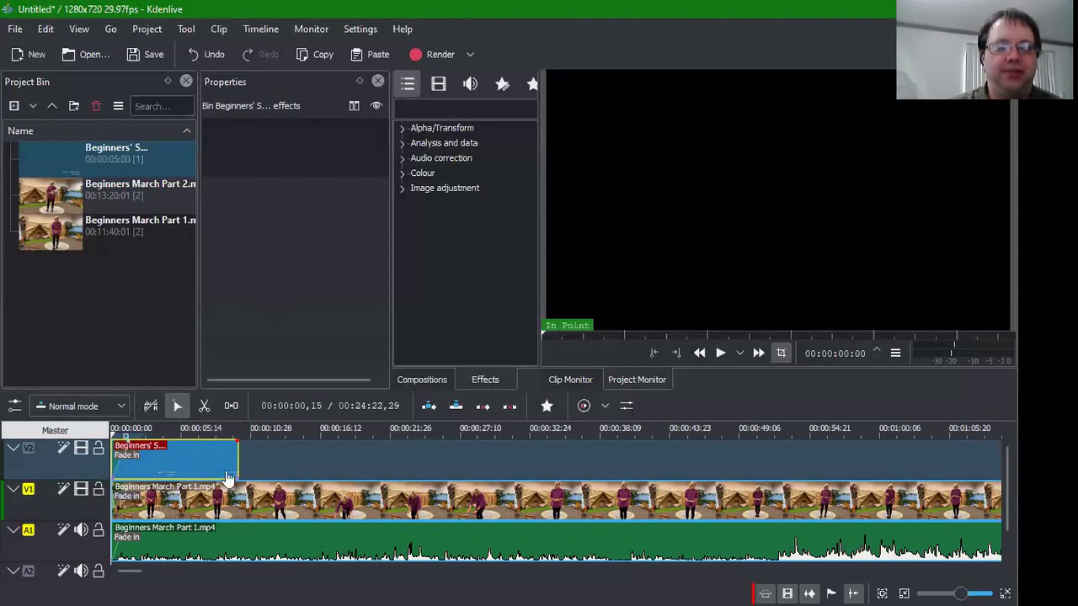
Step: Set the title clip's Fade from Black duration to 00:00:01,00
{"action": "left_click", "coordinate": [205, 455]}
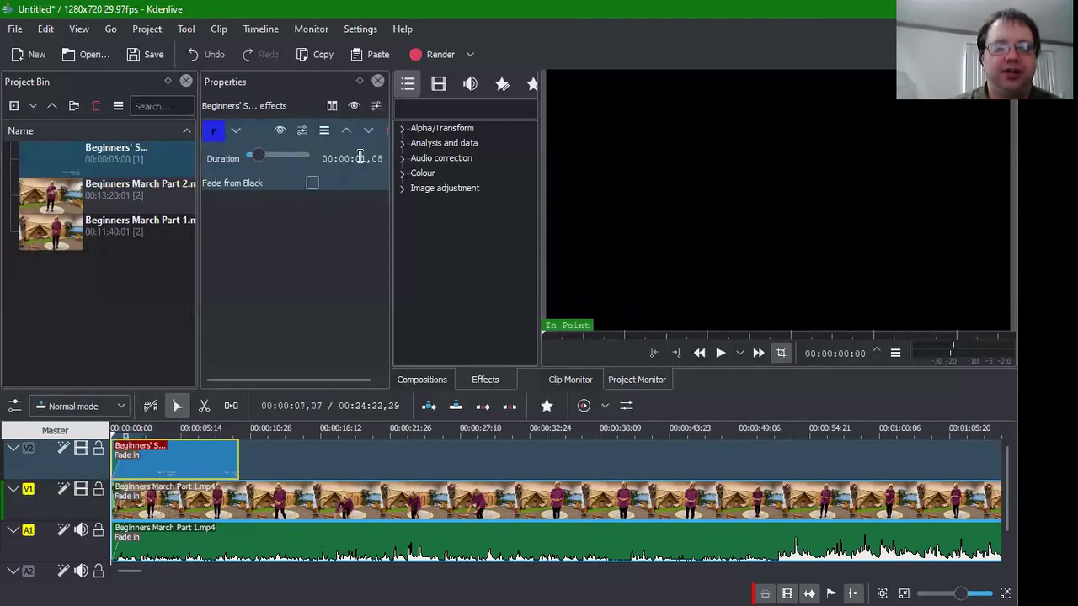
{"action": "left_click", "coordinate": [371, 160]}
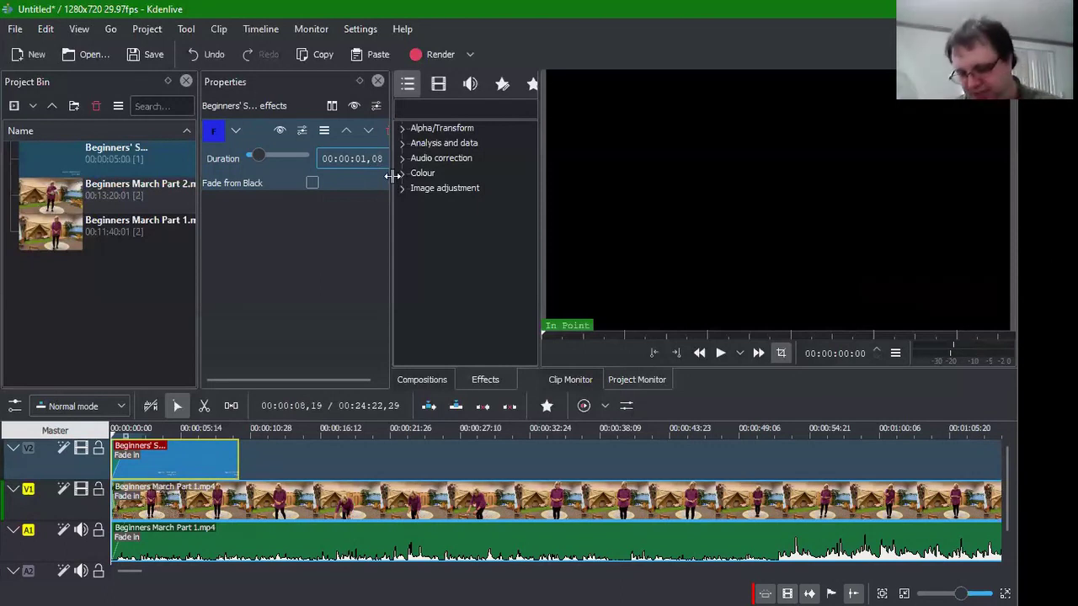
{"action": "key", "text": "Return"}
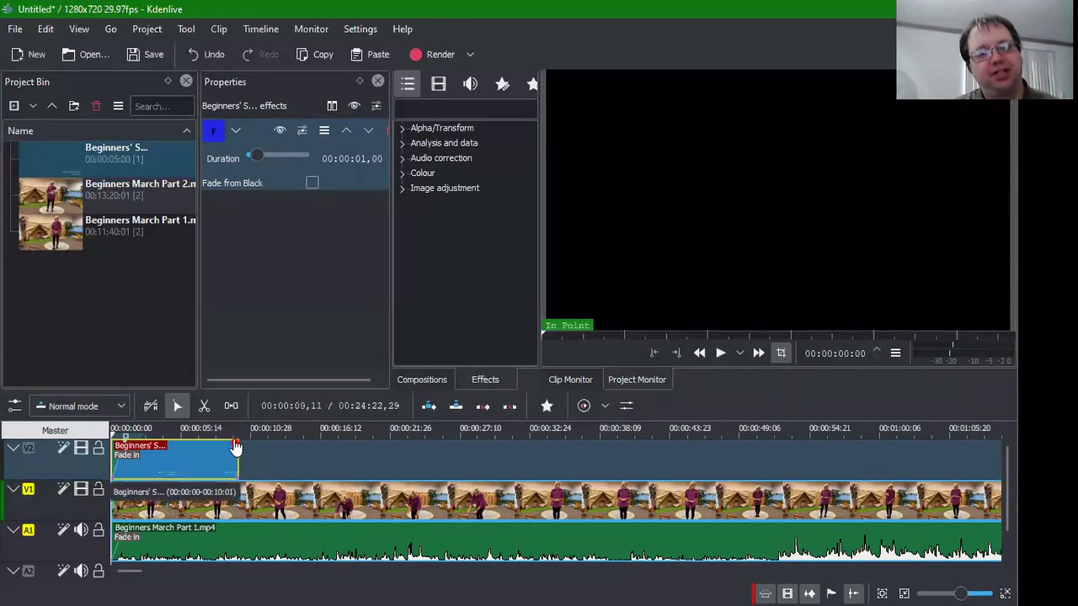
Step: Add a Fade to Black at the title clip's end lasting 00:00:02,00
{"action": "left_click_drag", "start_coordinate": [235, 443], "coordinate": [226, 443]}
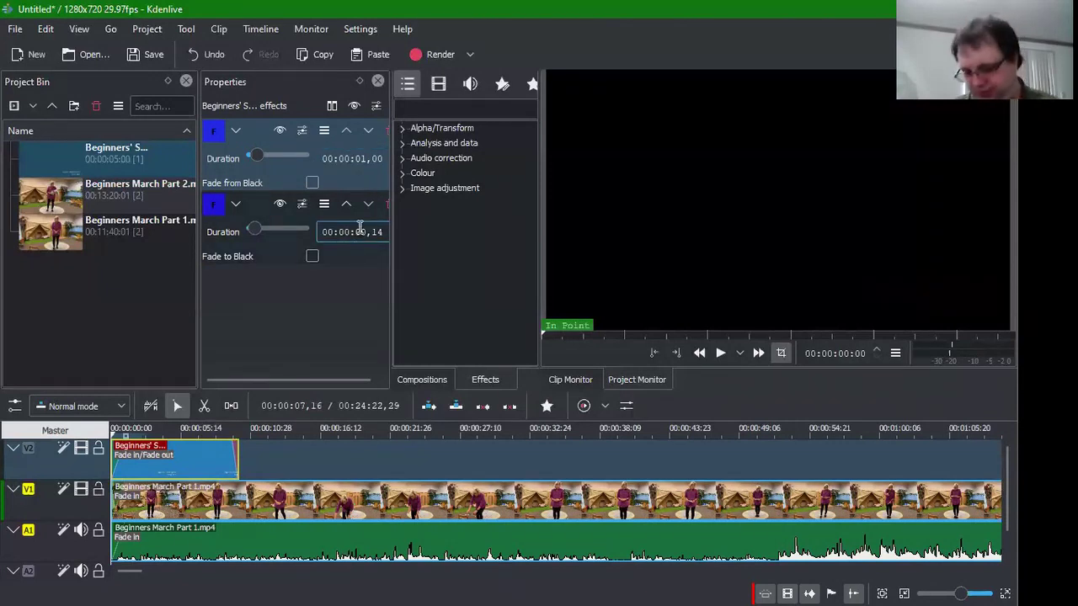
{"action": "type", "text": "250"}
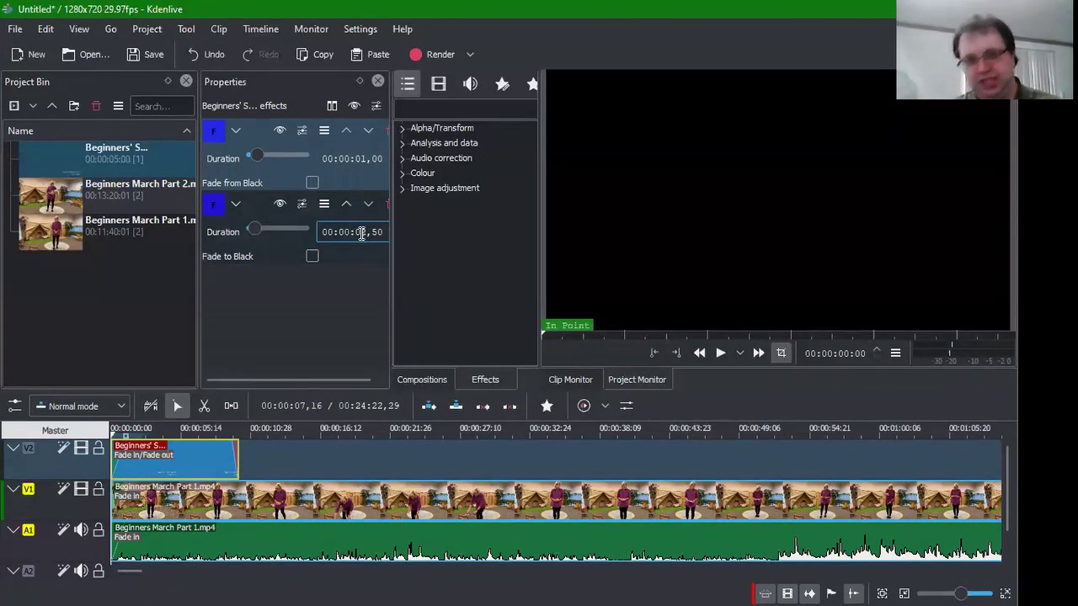
{"action": "type", "text": "00"}
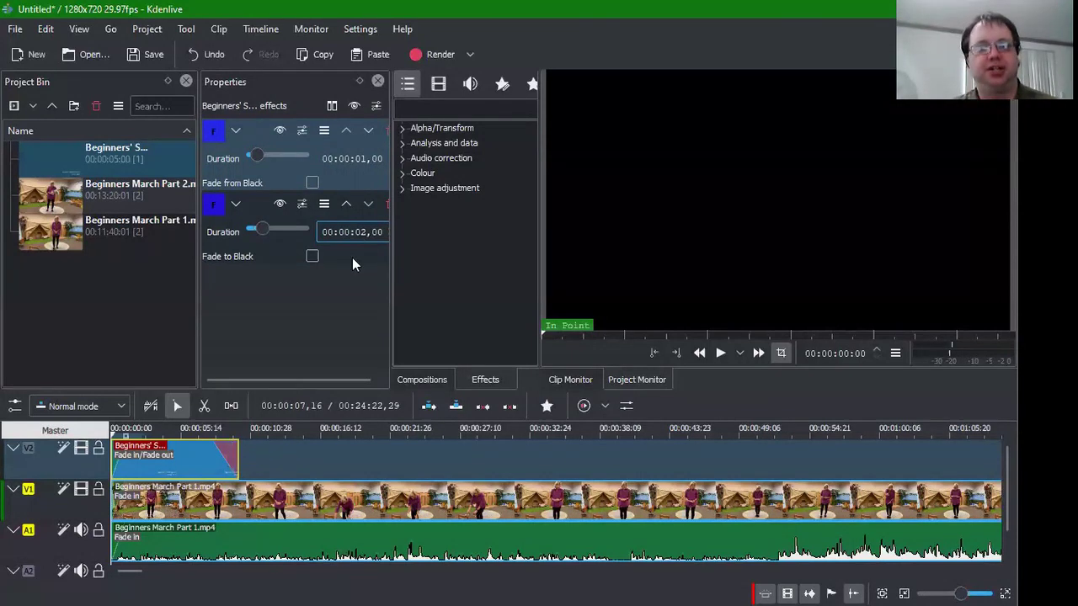
{"action": "left_click", "coordinate": [265, 446]}
{"action": "left_click", "coordinate": [475, 420]}
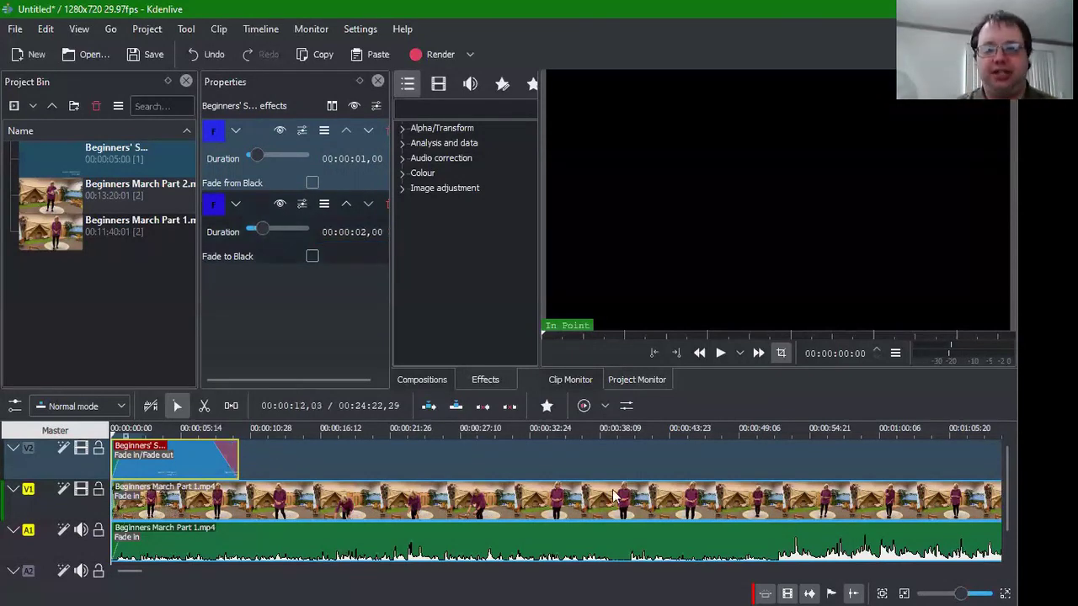
{"action": "left_click", "coordinate": [526, 471]}
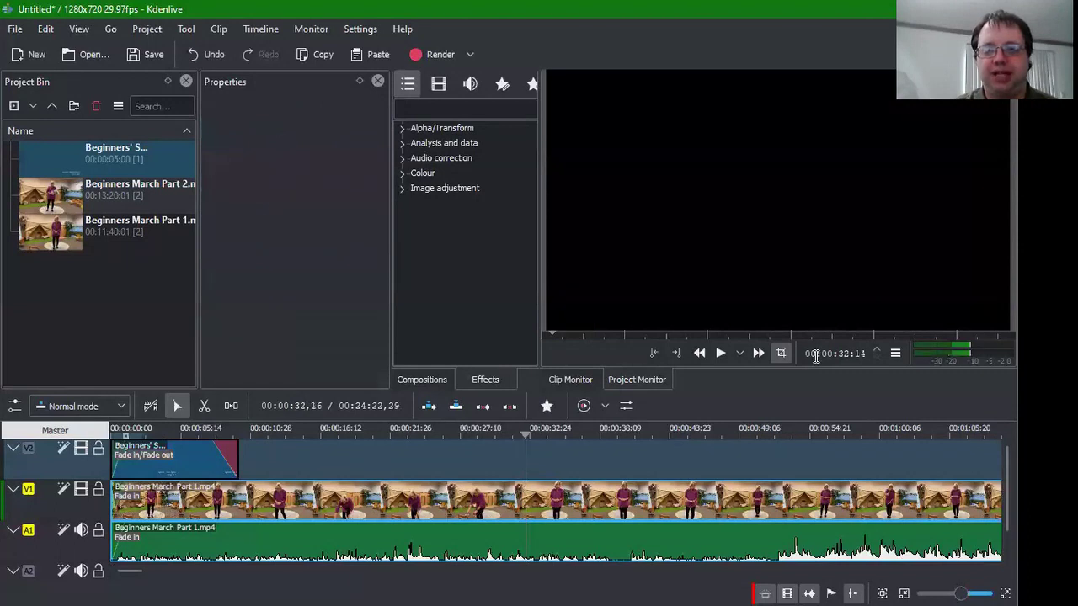
Step: Jump to 00:00:00, play the opening title section, and pause at 00:00:09:29
{"action": "left_click", "coordinate": [849, 354]}
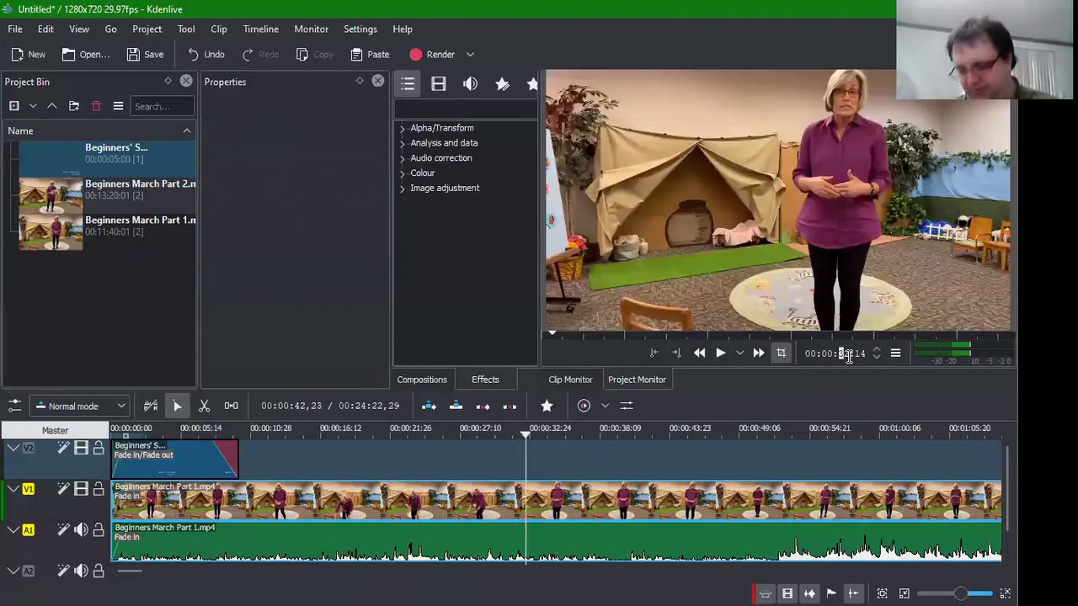
{"action": "type", "text": "0000"}
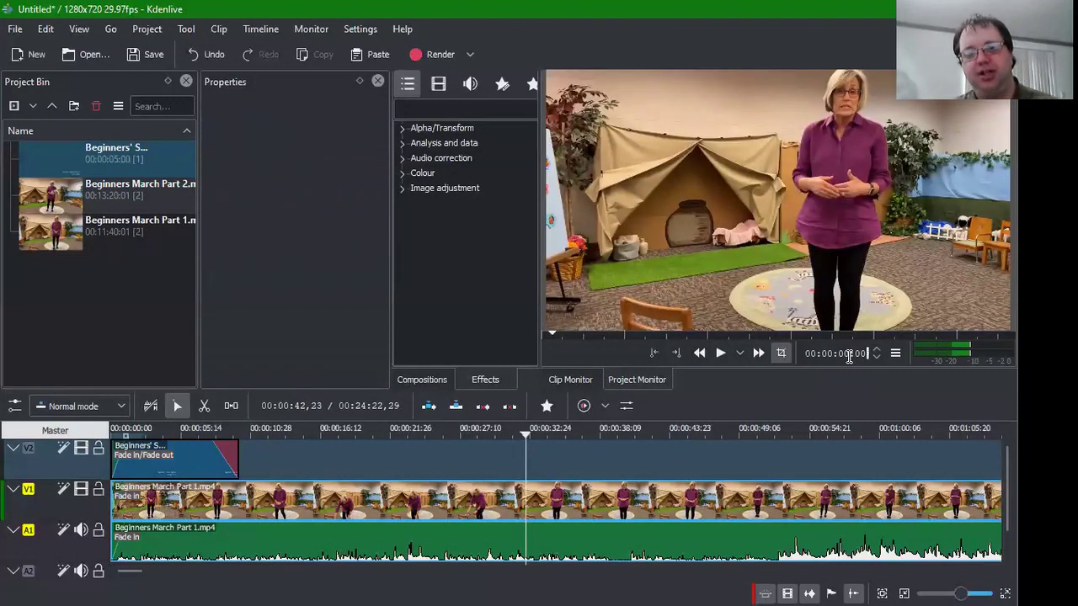
{"action": "key", "text": "Return"}
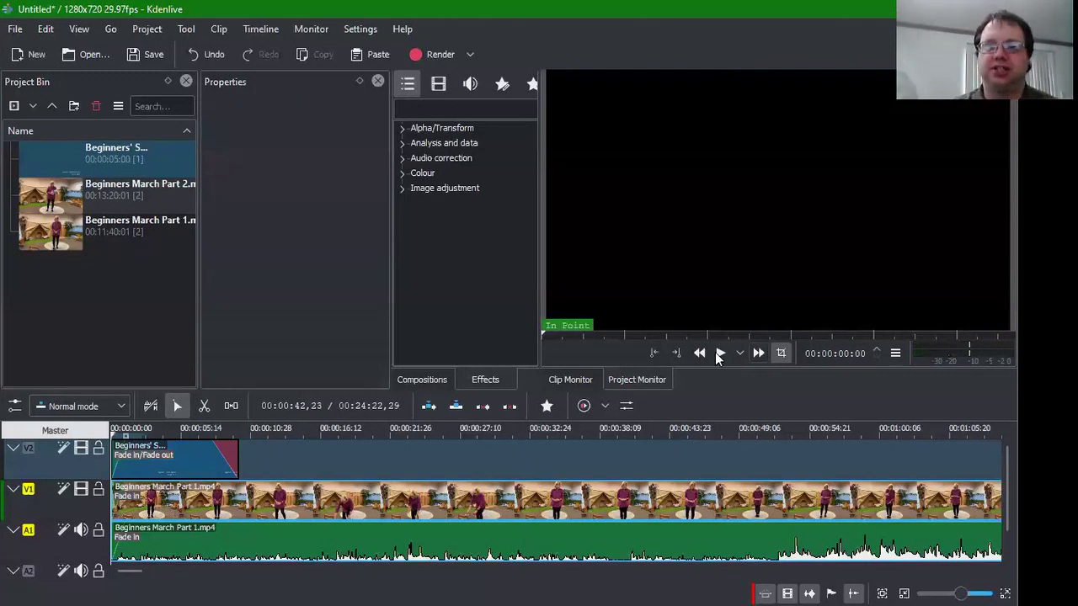
{"action": "left_click", "coordinate": [720, 353]}
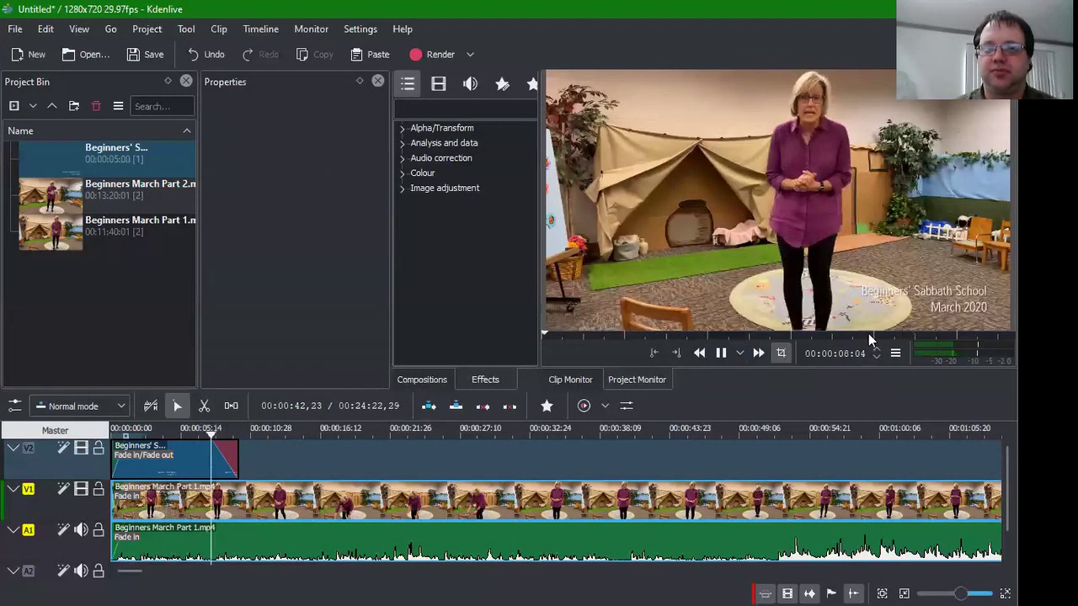
{"action": "left_click", "coordinate": [717, 356]}
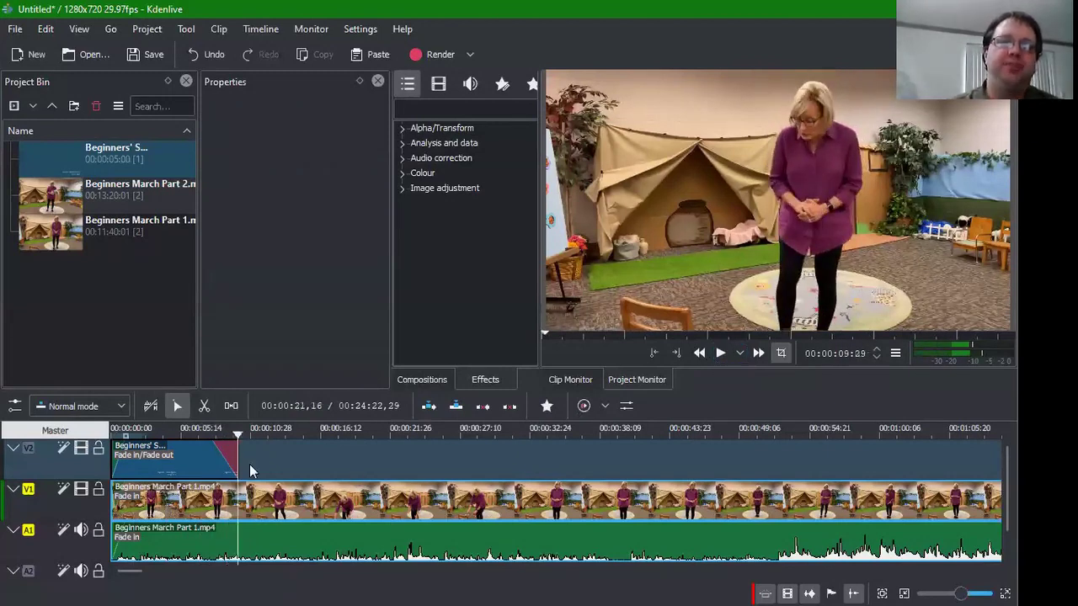
Step: Edit the title clip and change its text colour from white to yellow (#ffff00)
{"action": "right_click", "coordinate": [108, 154]}
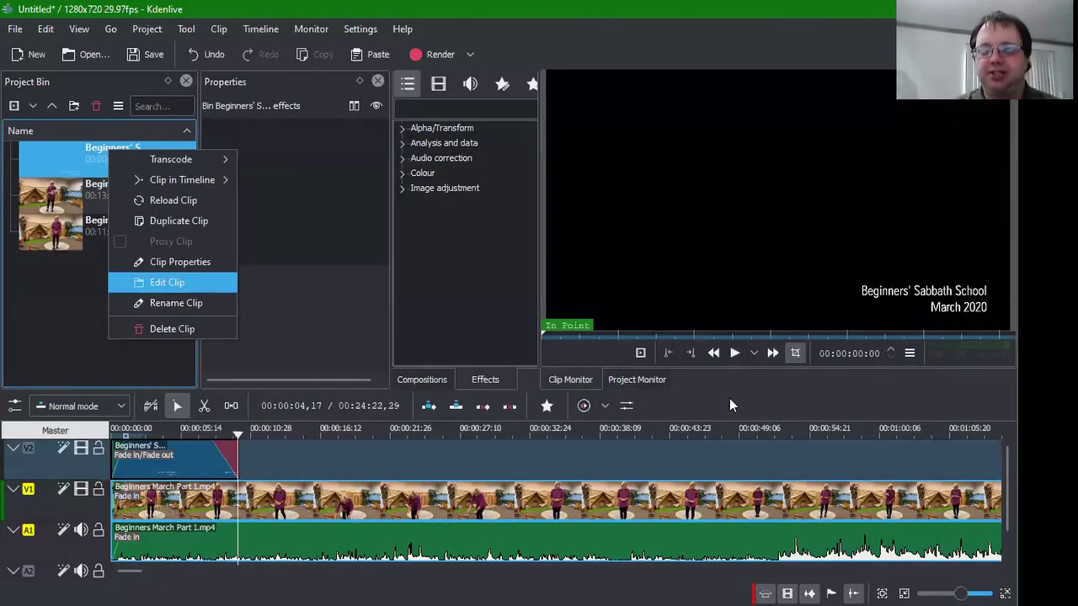
{"action": "left_click", "coordinate": [135, 282]}
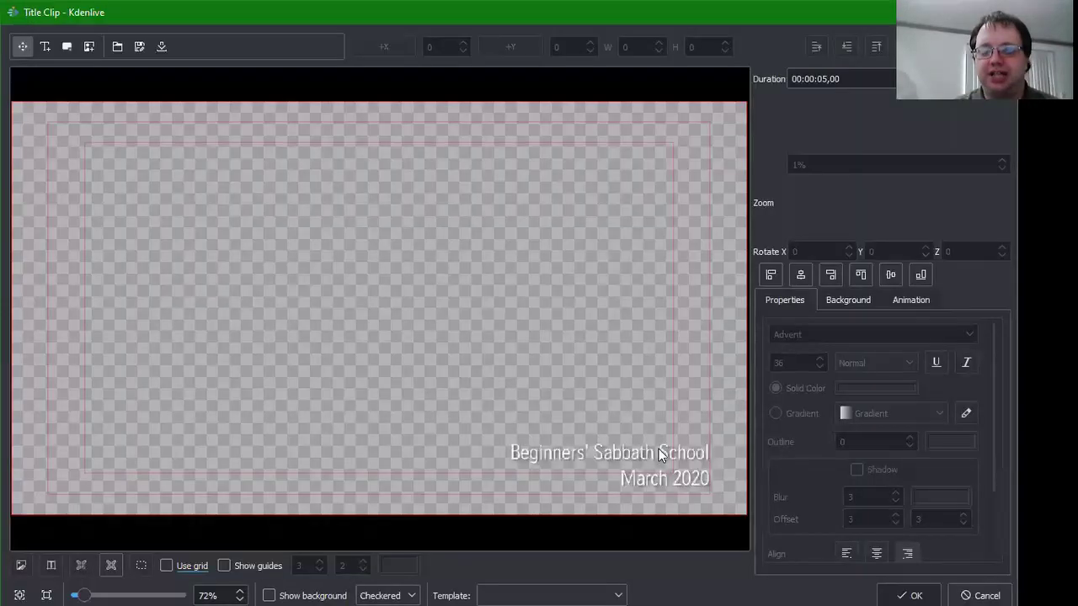
{"action": "left_click", "coordinate": [850, 390]}
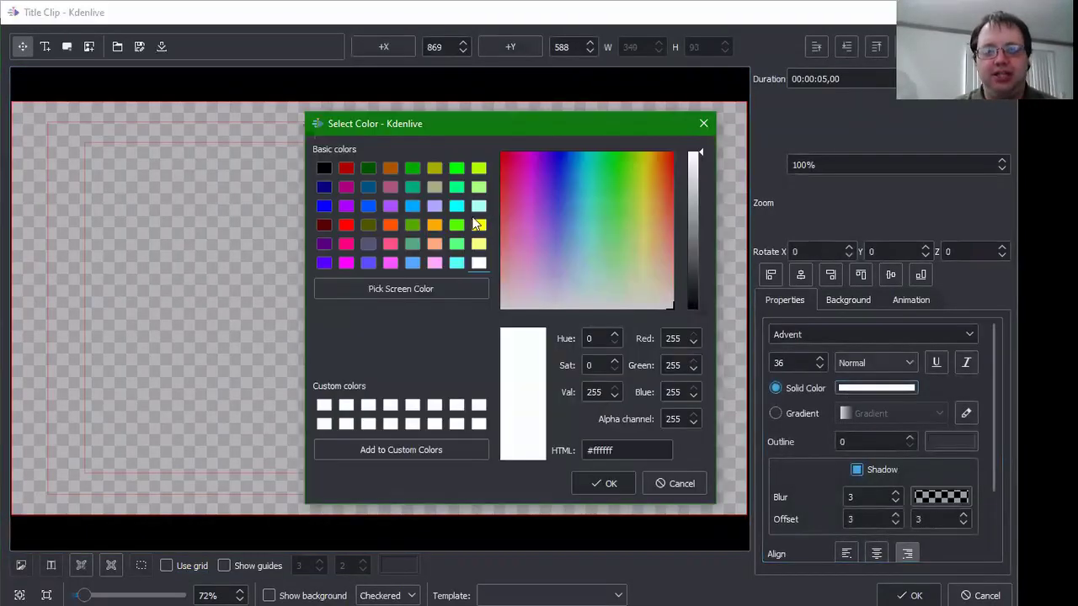
{"action": "left_click", "coordinate": [478, 225]}
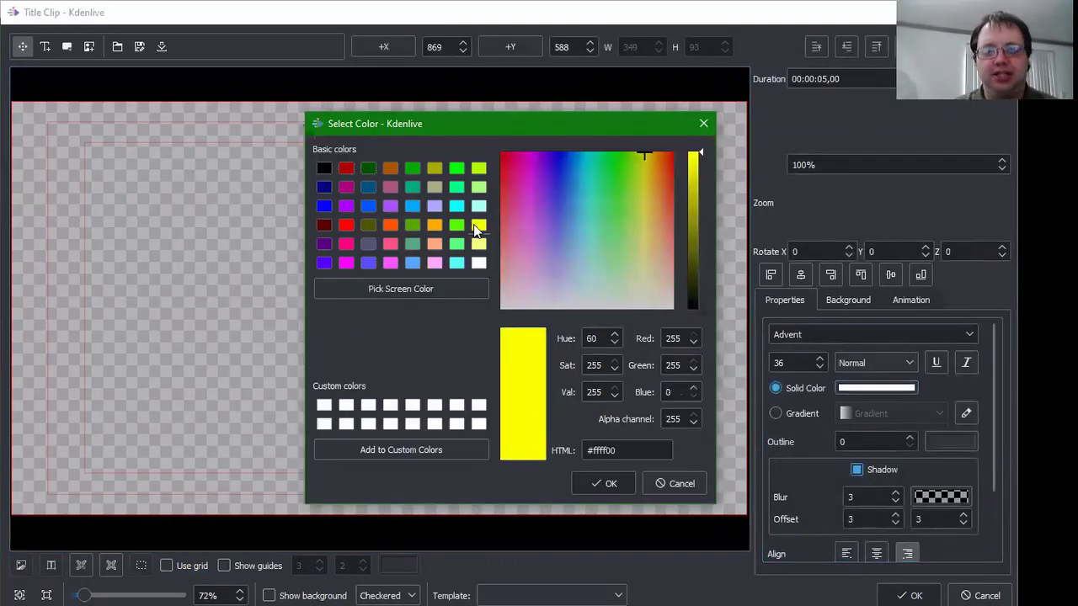
{"action": "left_click", "coordinate": [612, 485]}
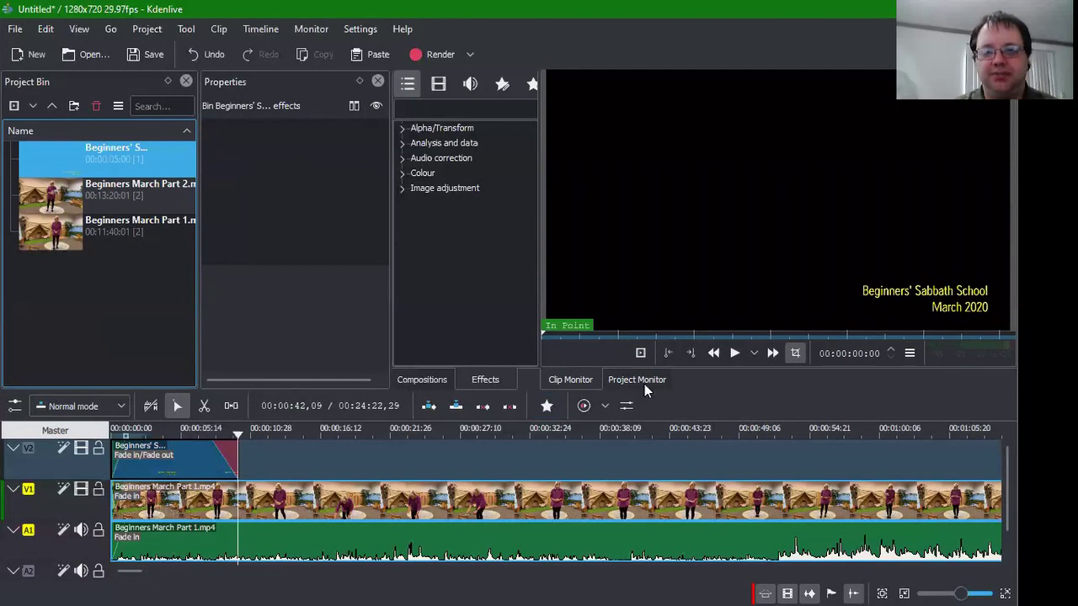
Step: Preview the timeline start in the Project Monitor to confirm the yellow title, then save
{"action": "left_click", "coordinate": [662, 382]}
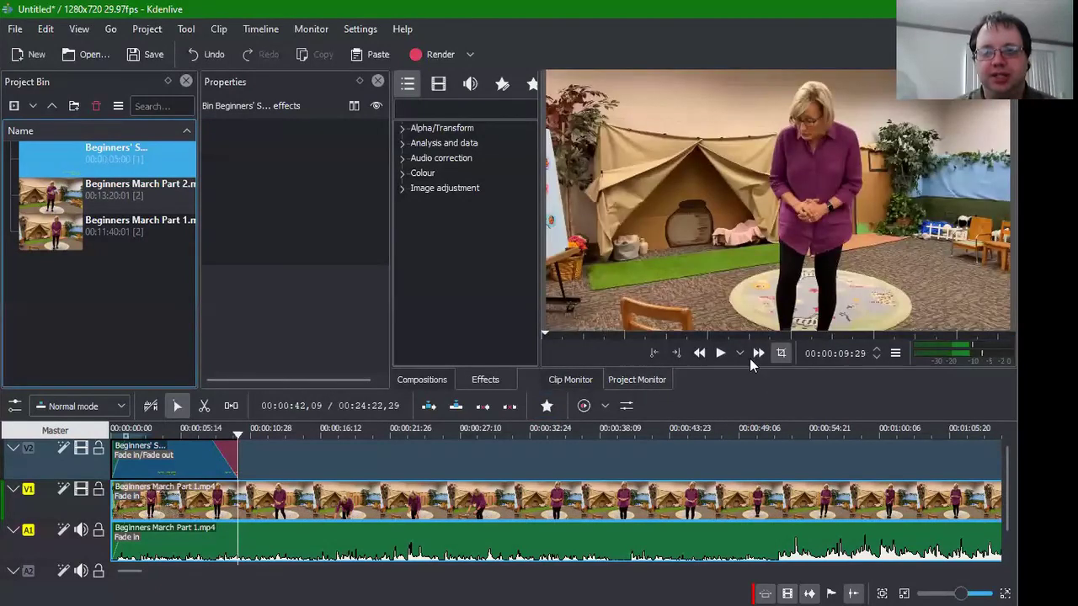
{"action": "left_click", "coordinate": [206, 433]}
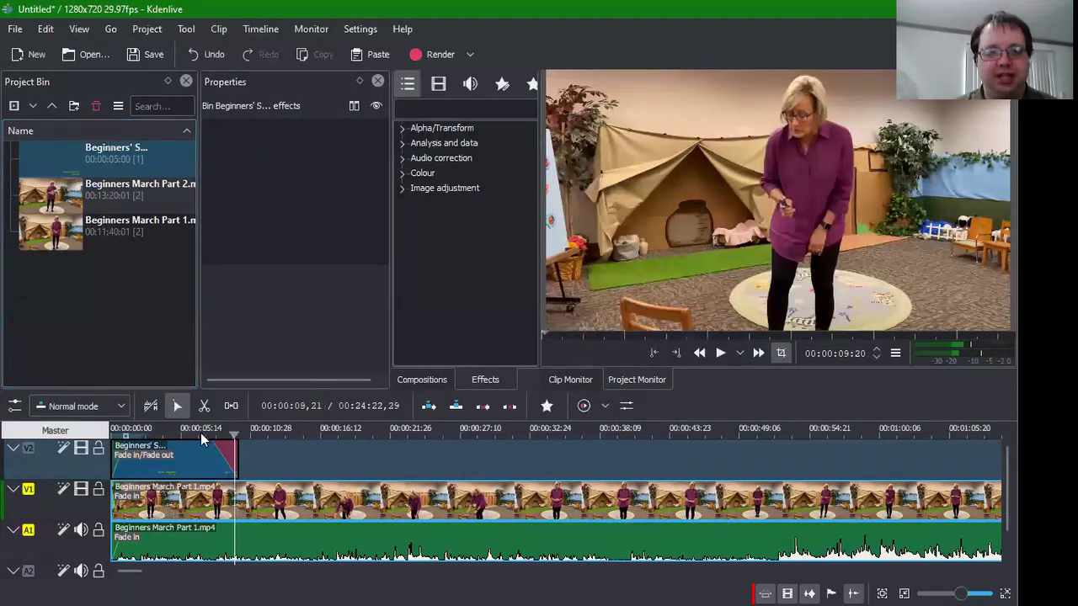
{"action": "left_click", "coordinate": [182, 430]}
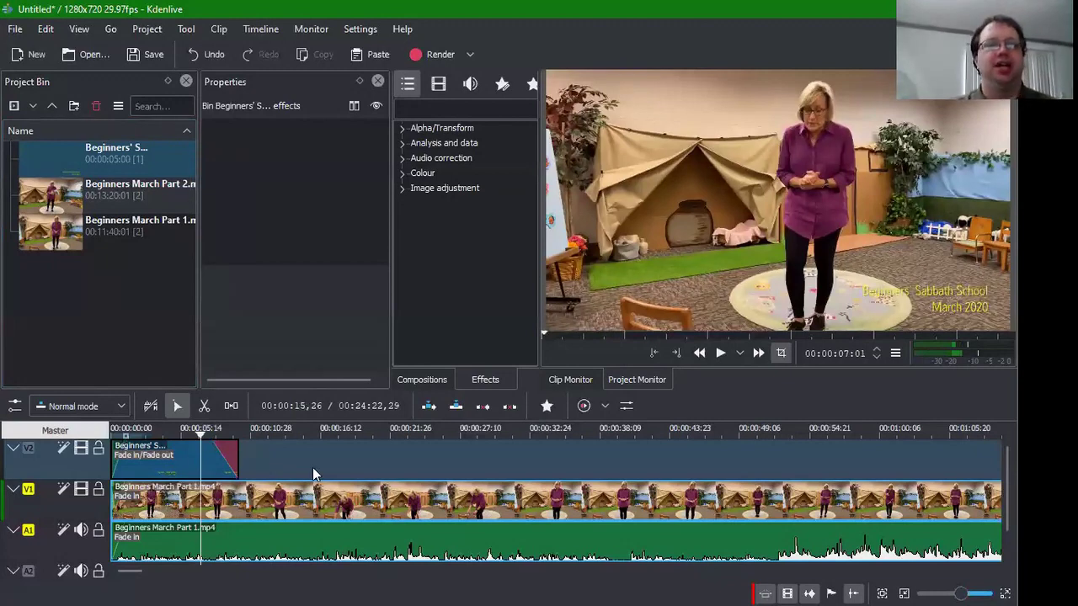
{"action": "left_click", "coordinate": [153, 60]}
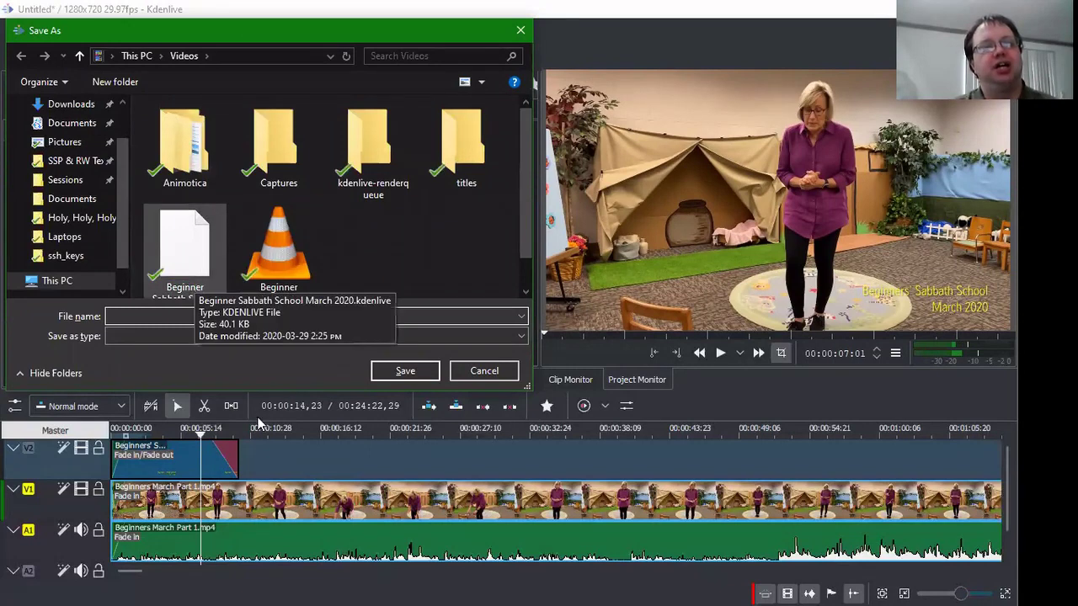
Step: Save the project as Beginner Sabbath School March 2020.kdenlive in the Videos folder
{"action": "left_click", "coordinate": [191, 286]}
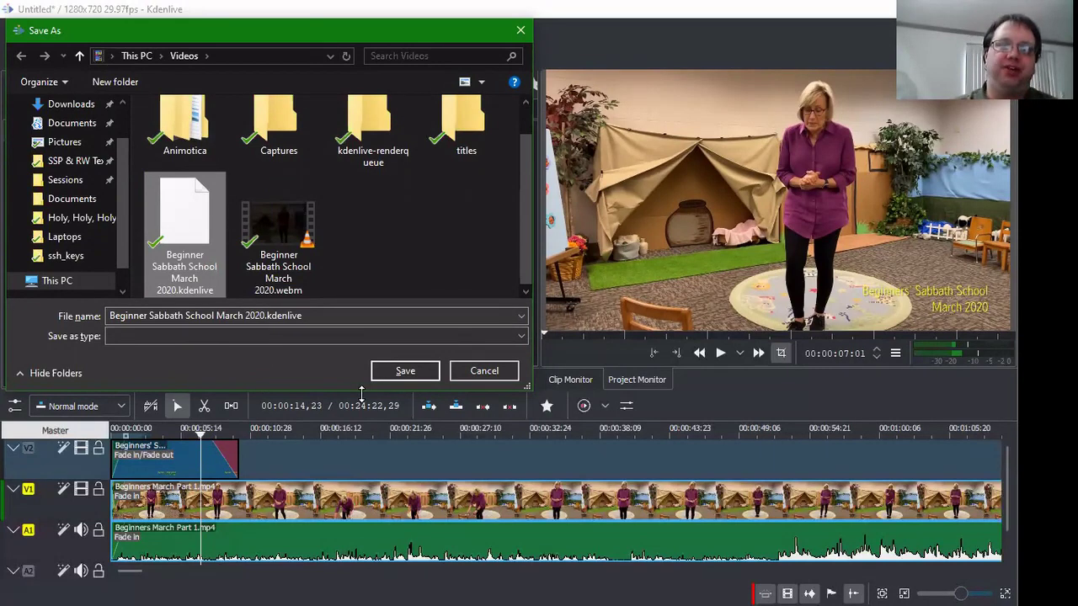
{"action": "left_click", "coordinate": [408, 372]}
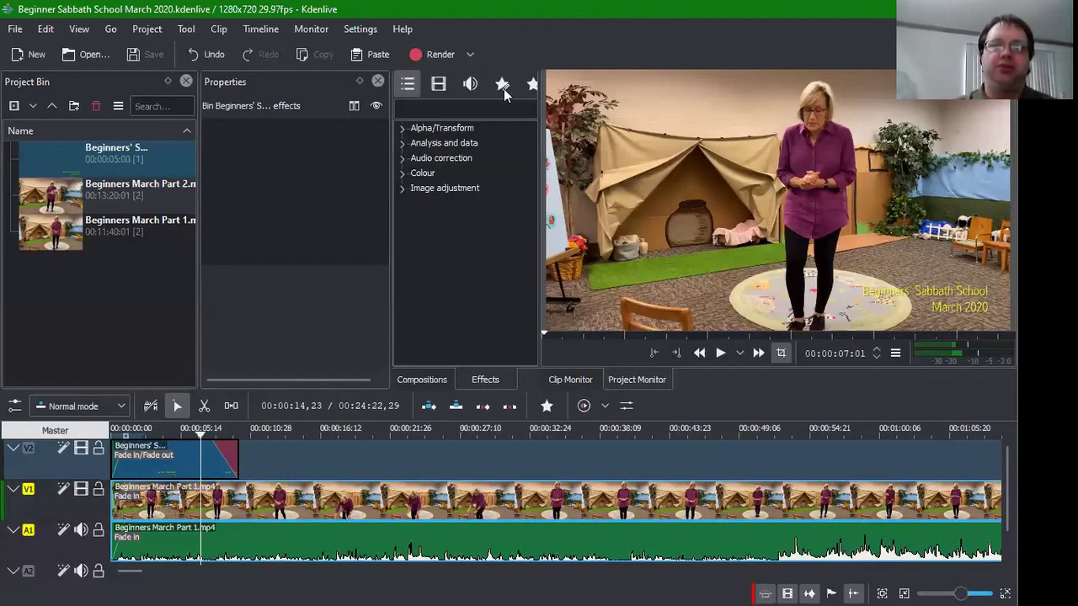
Step: Render the project to WebM as Beginner Sabbath School March 2020.webm, overwriting the earlier file
{"action": "left_click", "coordinate": [441, 55]}
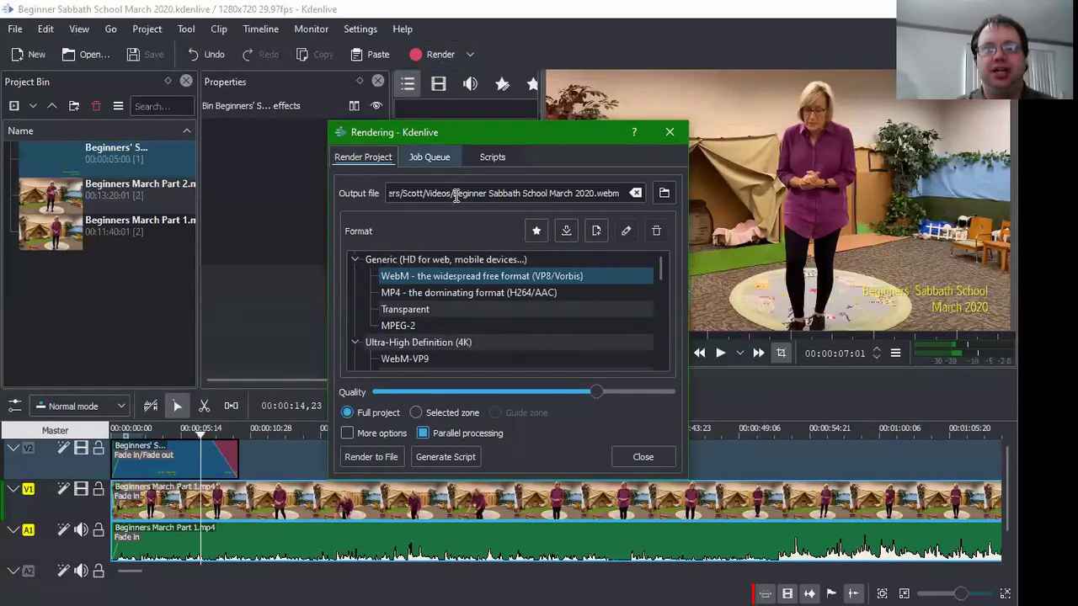
{"action": "left_click", "coordinate": [456, 195]}
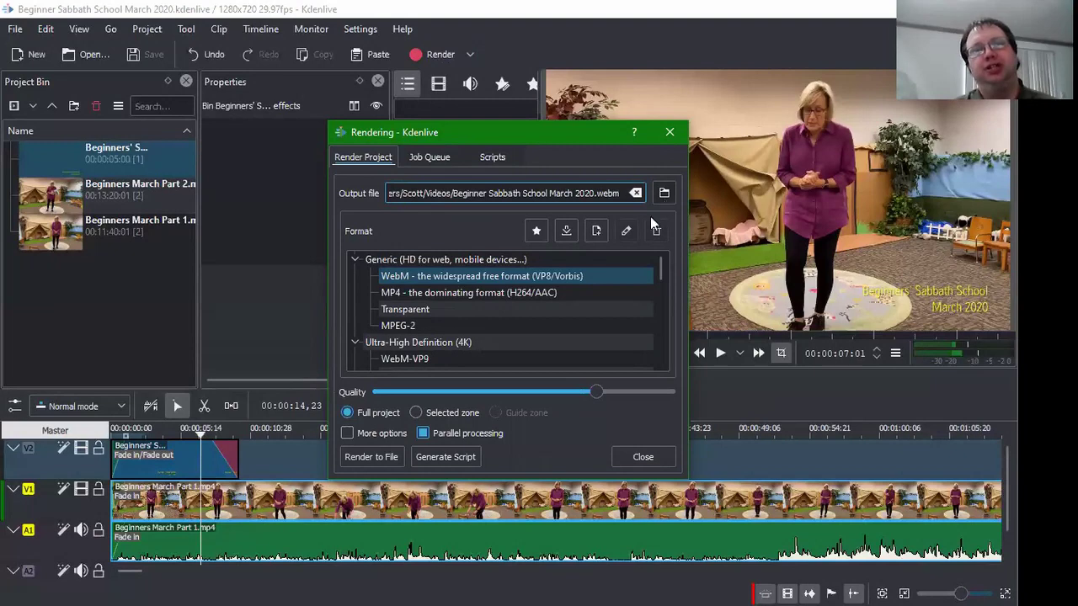
{"action": "left_click", "coordinate": [664, 194]}
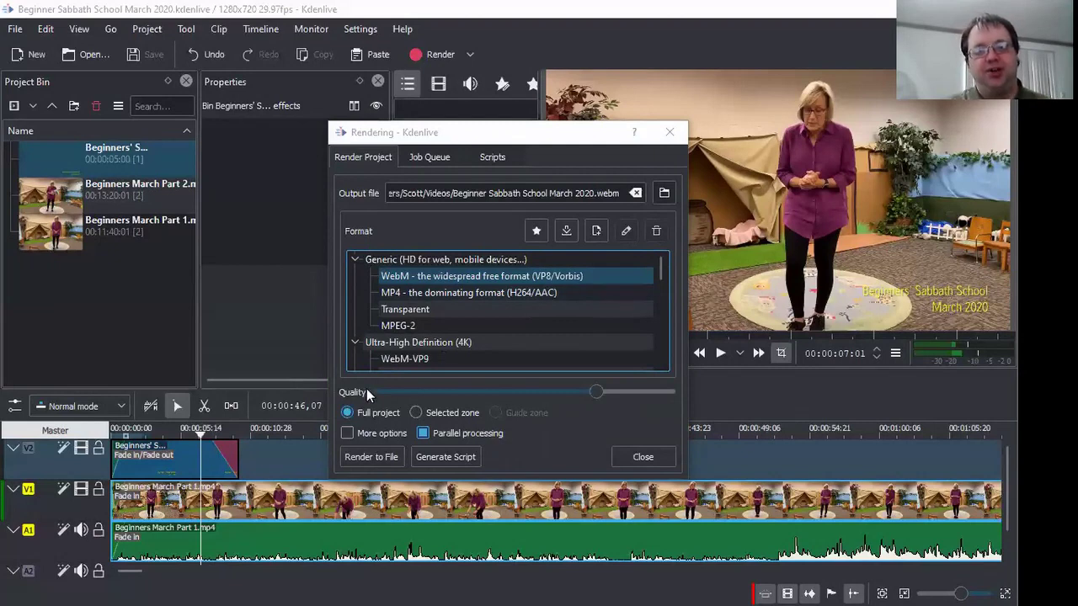
{"action": "left_click", "coordinate": [595, 394]}
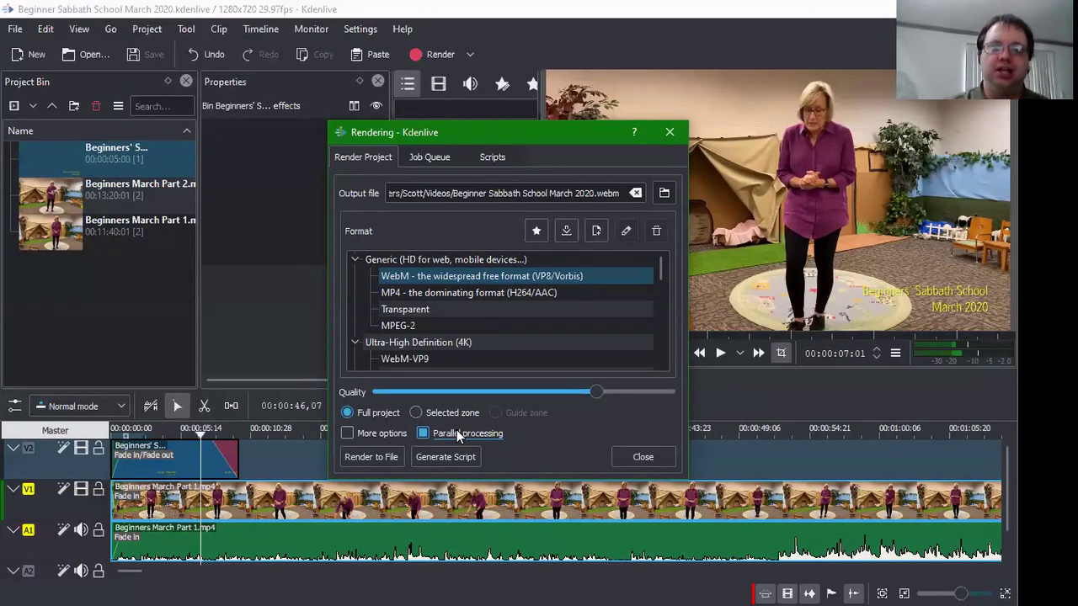
{"action": "left_click", "coordinate": [369, 460]}
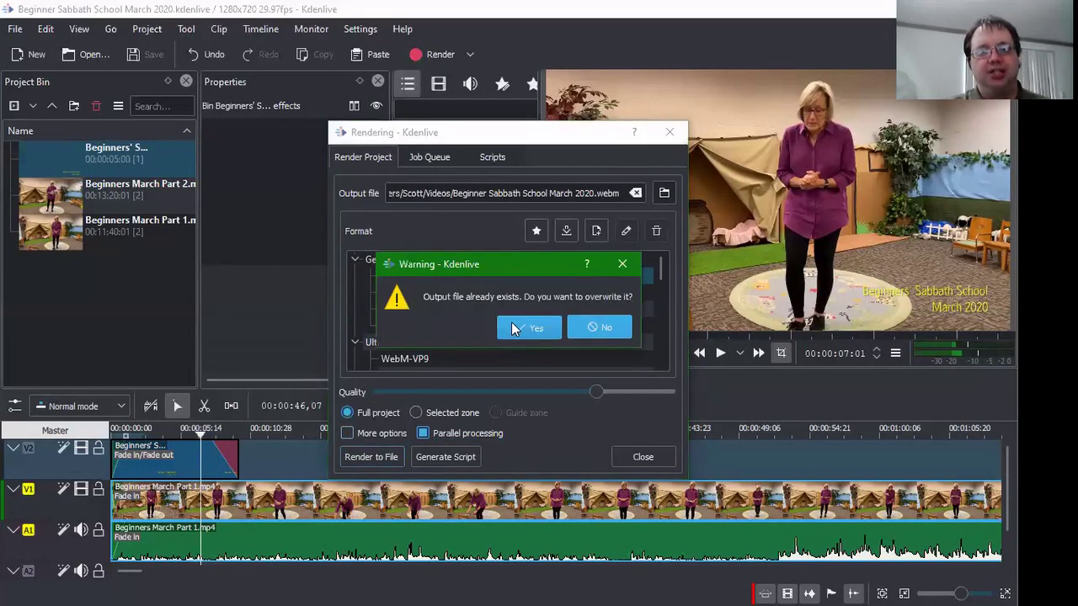
{"action": "left_click", "coordinate": [513, 327]}
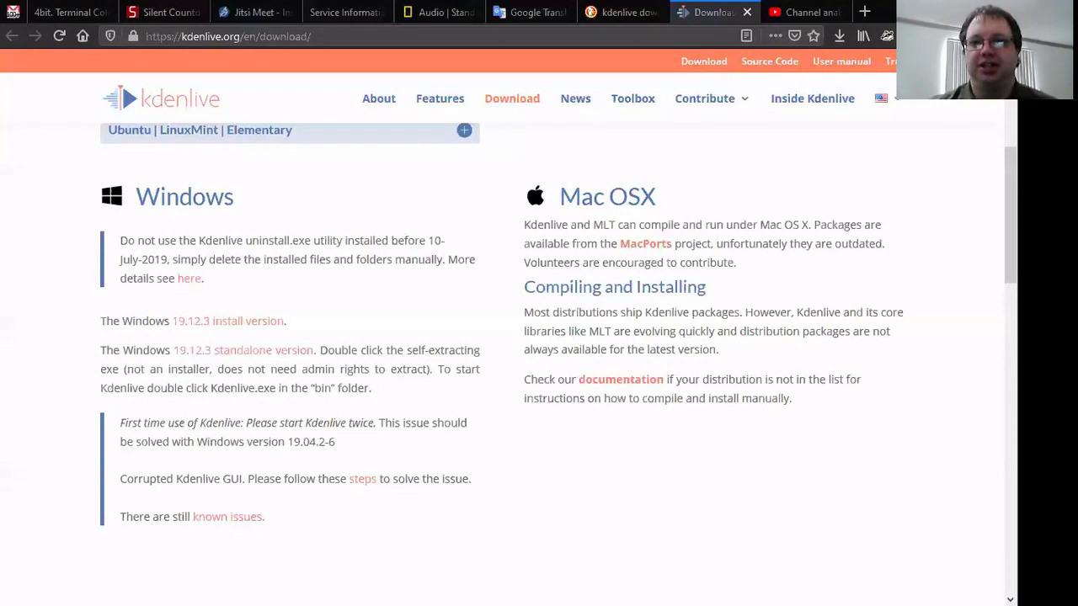
Step: Search DuckDuckGo in a new tab for 'kdenlive adjust volume' and browse the results
{"action": "key", "text": "ctrl+t"}
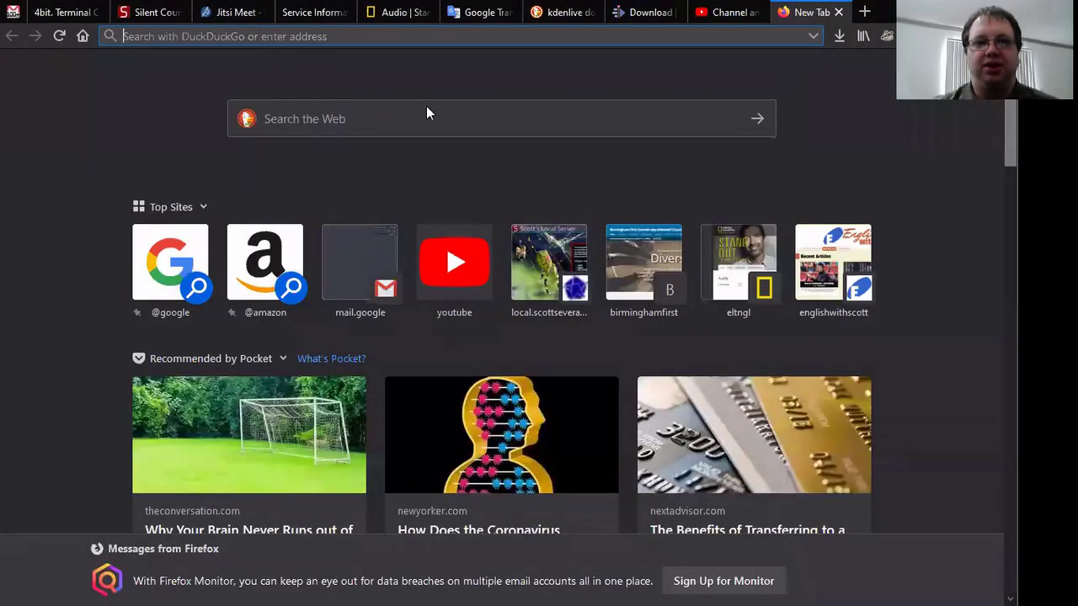
{"action": "left_click", "coordinate": [427, 107]}
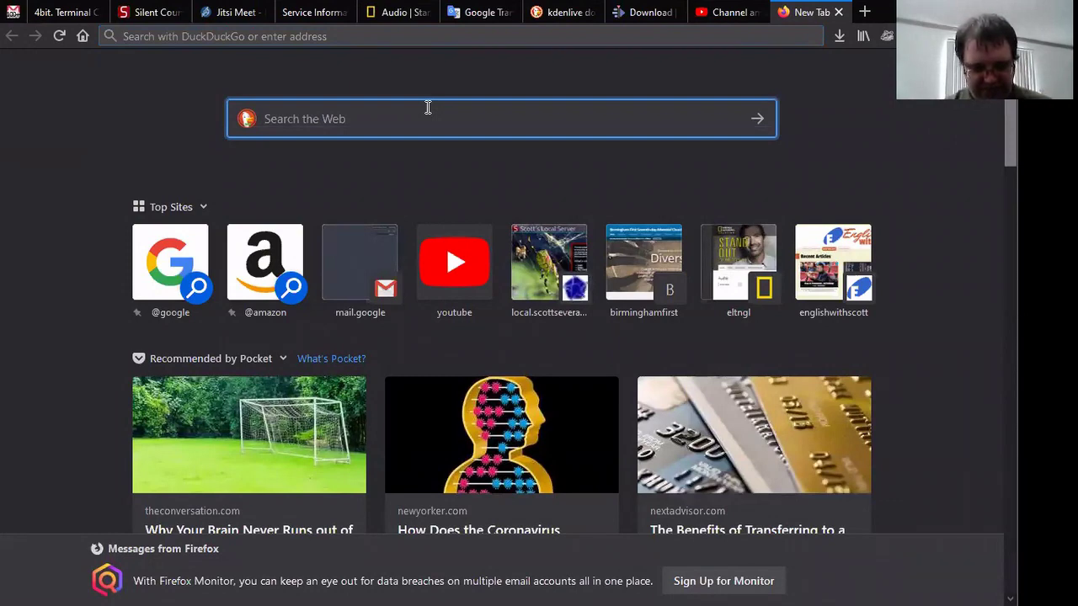
{"action": "type", "text": "kdenlive"}
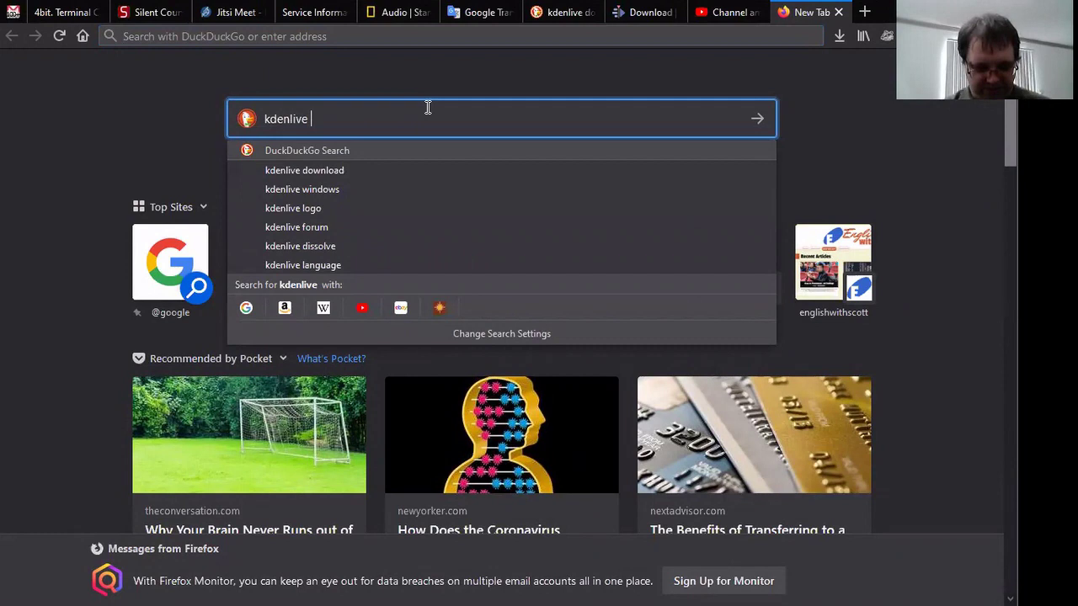
{"action": "type", "text": " adjust "}
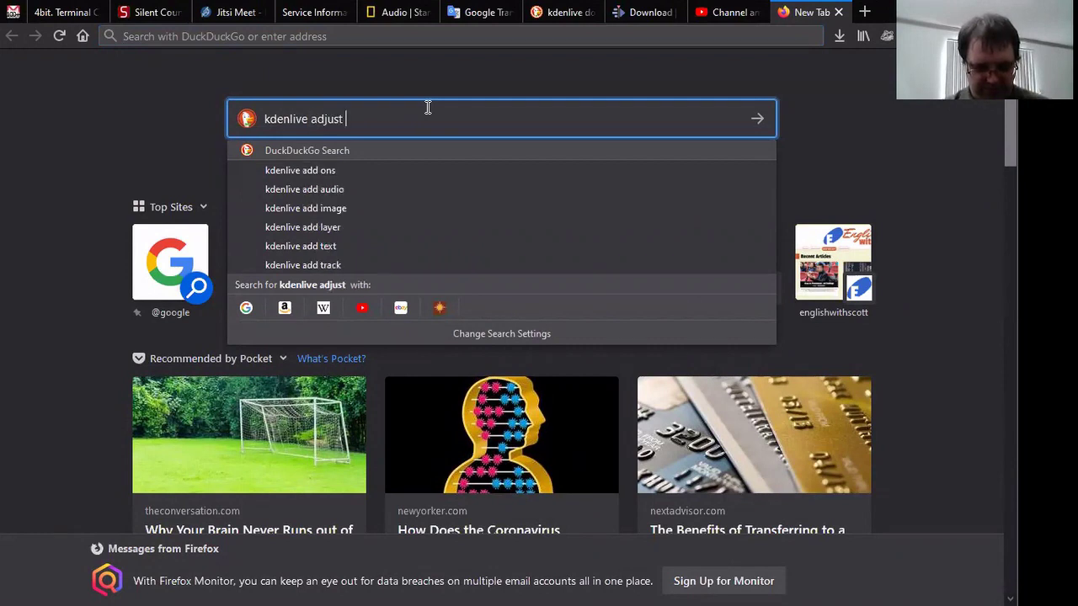
{"action": "type", "text": "volu"}
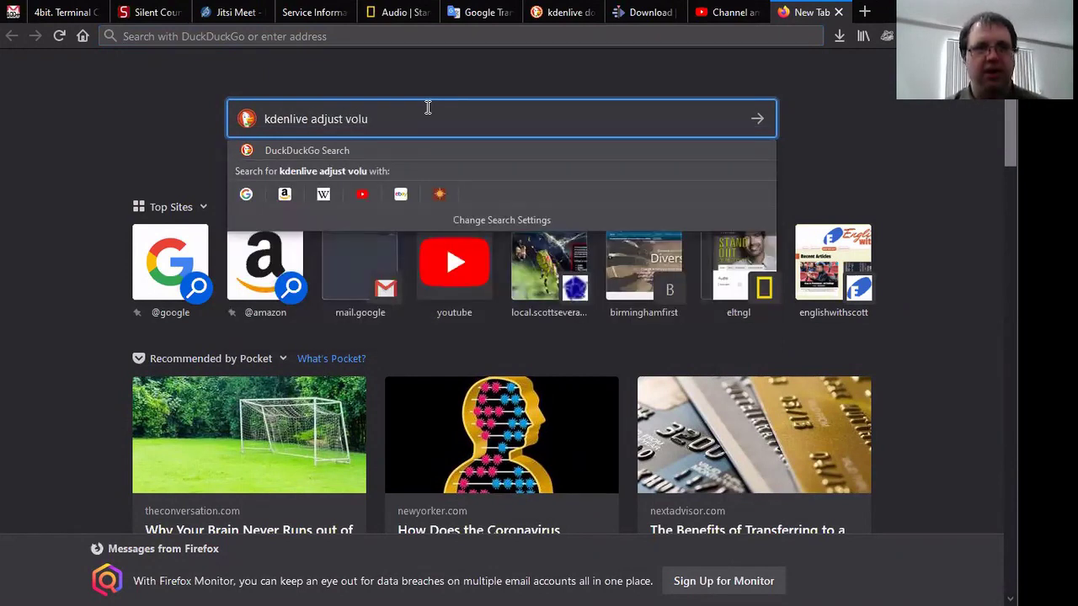
{"action": "type", "text": "me"}
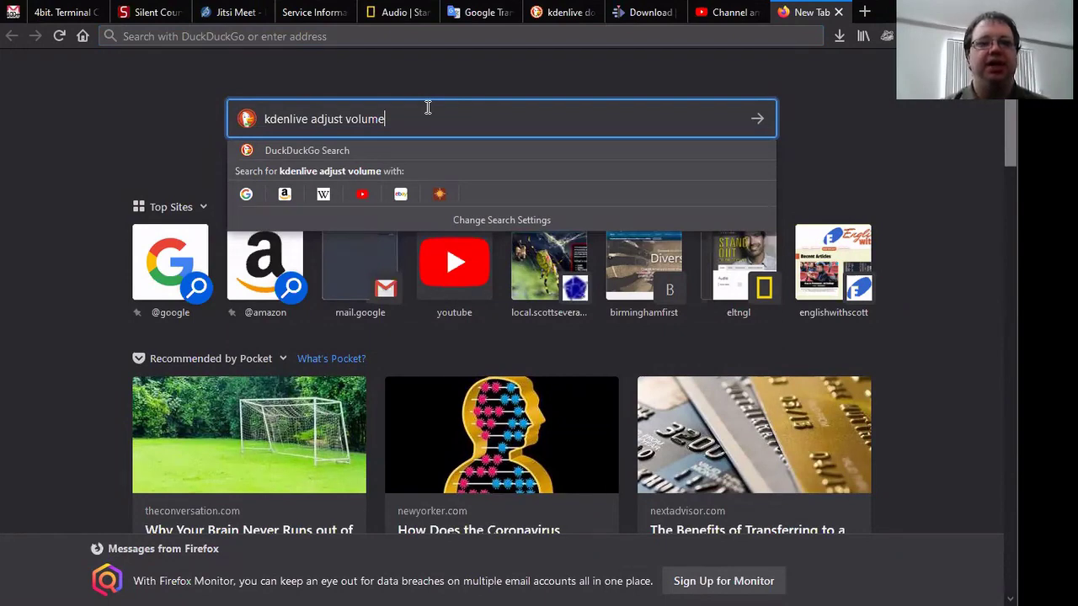
{"action": "key", "text": "Return"}
{"action": "key", "text": "Return"}
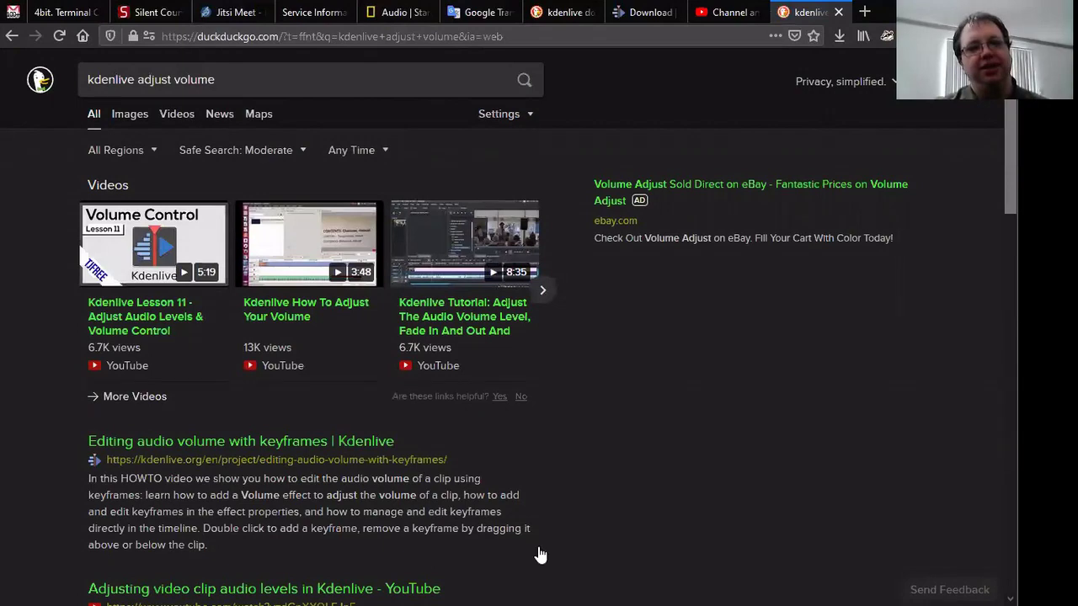
{"action": "scroll", "coordinate": [540, 556], "scroll_direction": "down", "scroll_amount": 2}
{"action": "scroll", "coordinate": [541, 555], "scroll_direction": "down", "scroll_amount": 2}
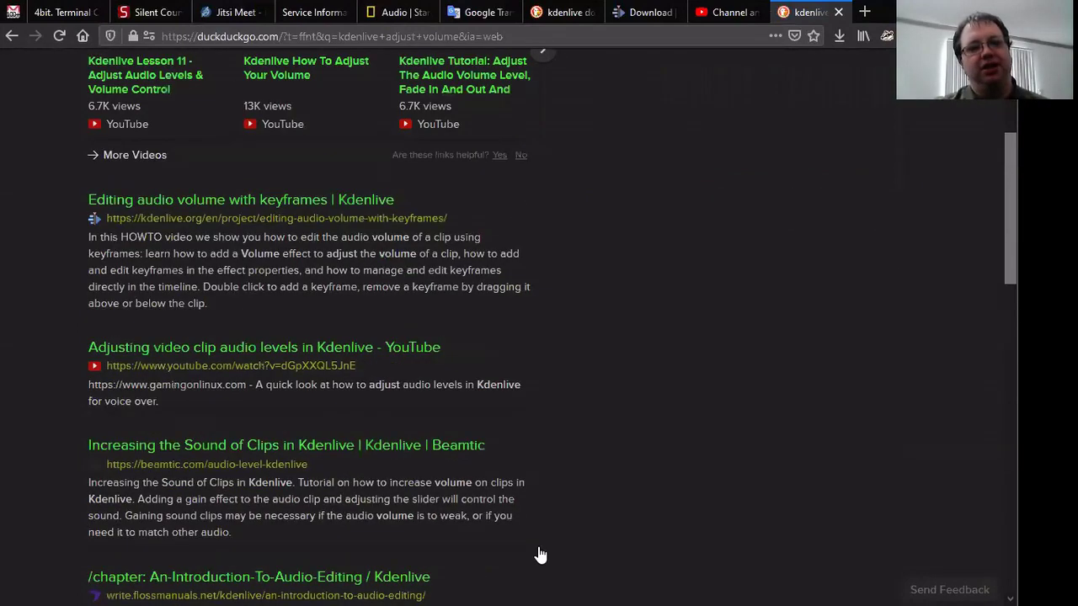
{"action": "scroll", "coordinate": [540, 555], "scroll_direction": "down", "scroll_amount": 4}
{"action": "scroll", "coordinate": [540, 556], "scroll_direction": "up", "scroll_amount": 8}
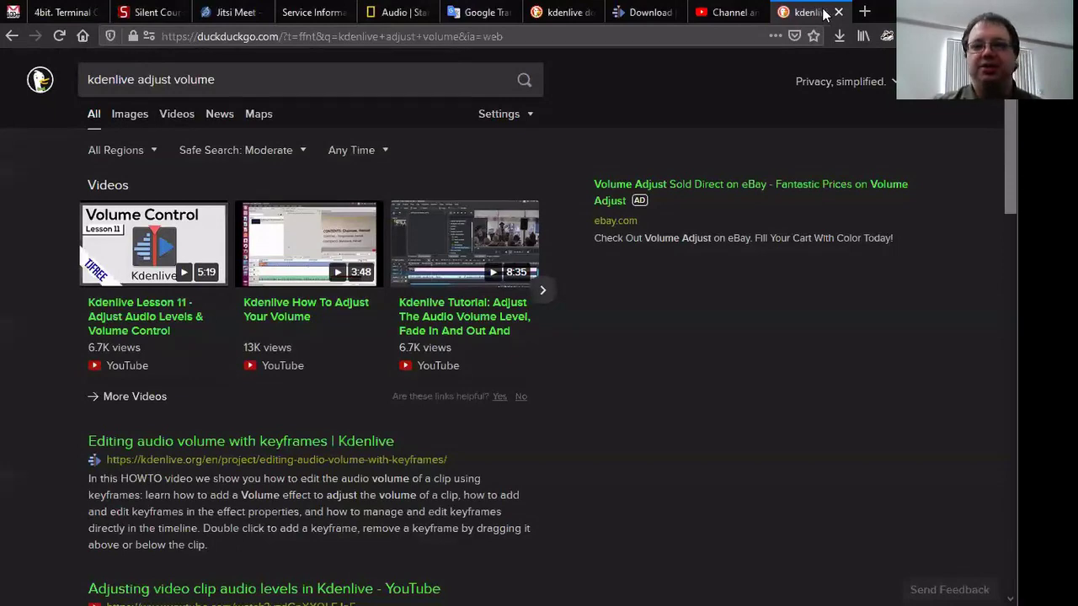
Step: Load surgesend.com in another new tab, correcting the mistyped 'wetr' address
{"action": "left_click", "coordinate": [862, 12]}
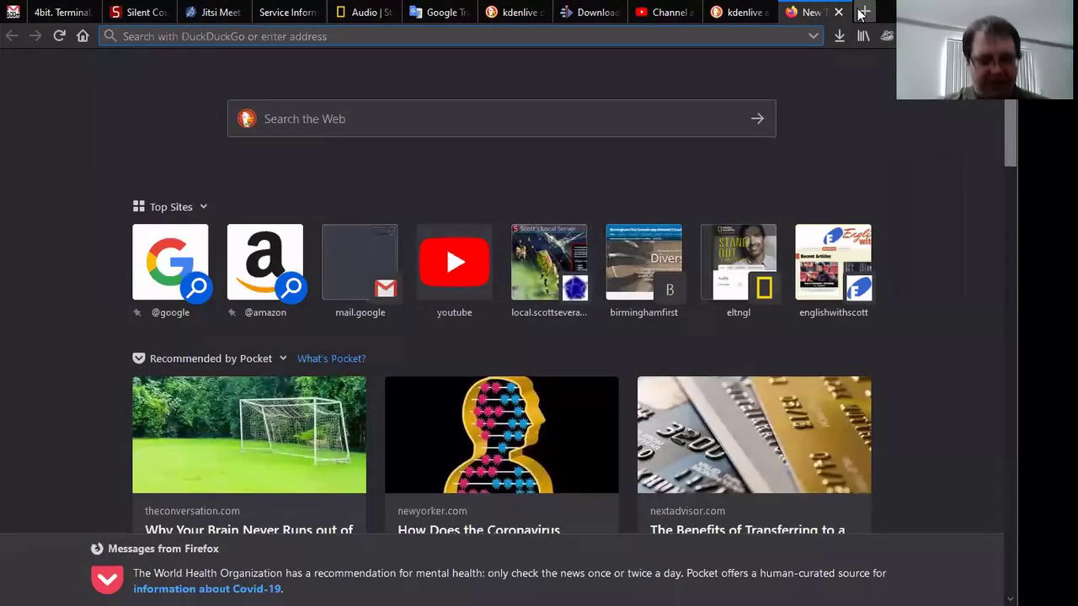
{"action": "type", "text": "wetr"}
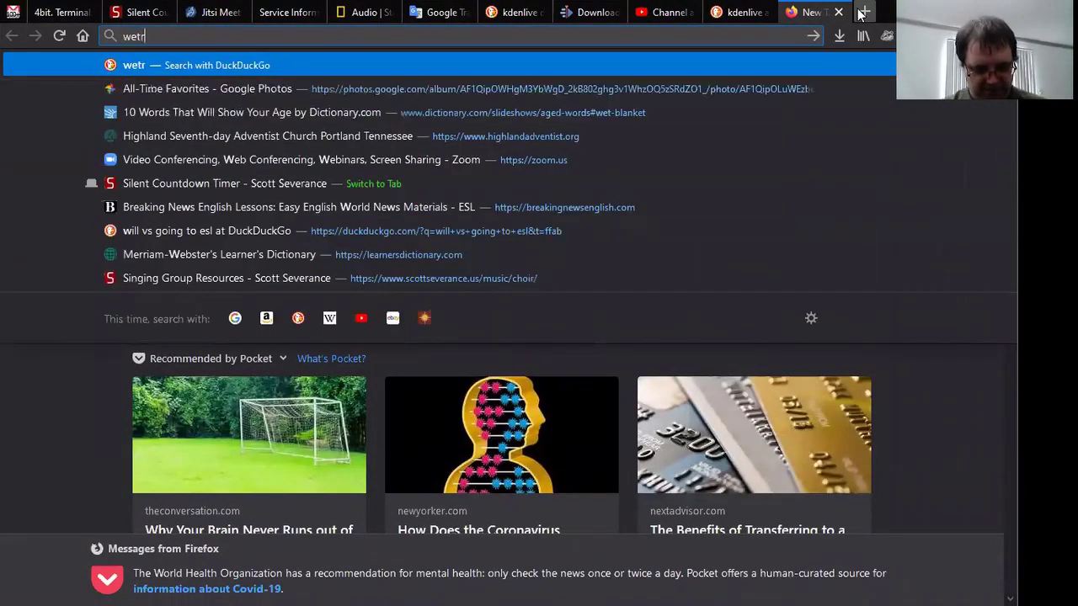
{"action": "key", "text": "BackSpace"}
{"action": "key", "text": "BackSpace"}
{"action": "key", "text": "BackSpace"}
{"action": "key", "text": "BackSpace"}
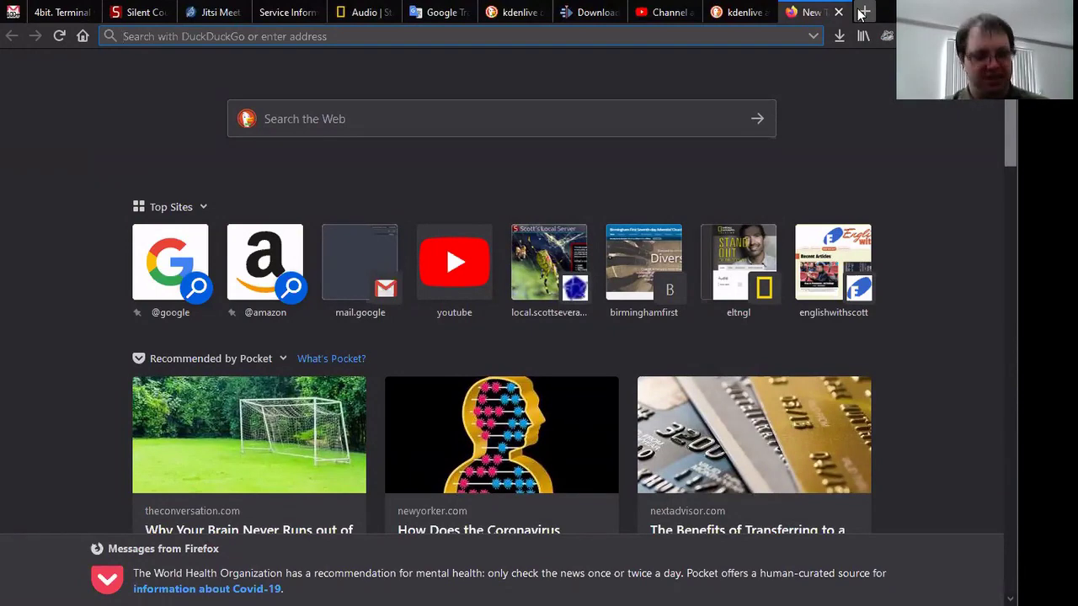
{"action": "type", "text": "sur"}
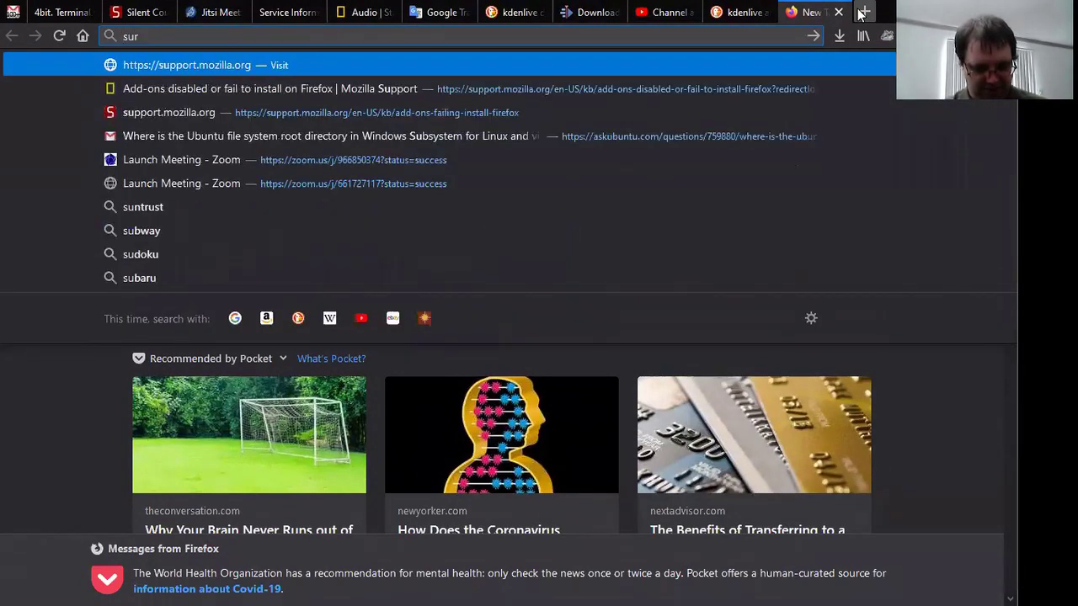
{"action": "type", "text": "gesend.co"}
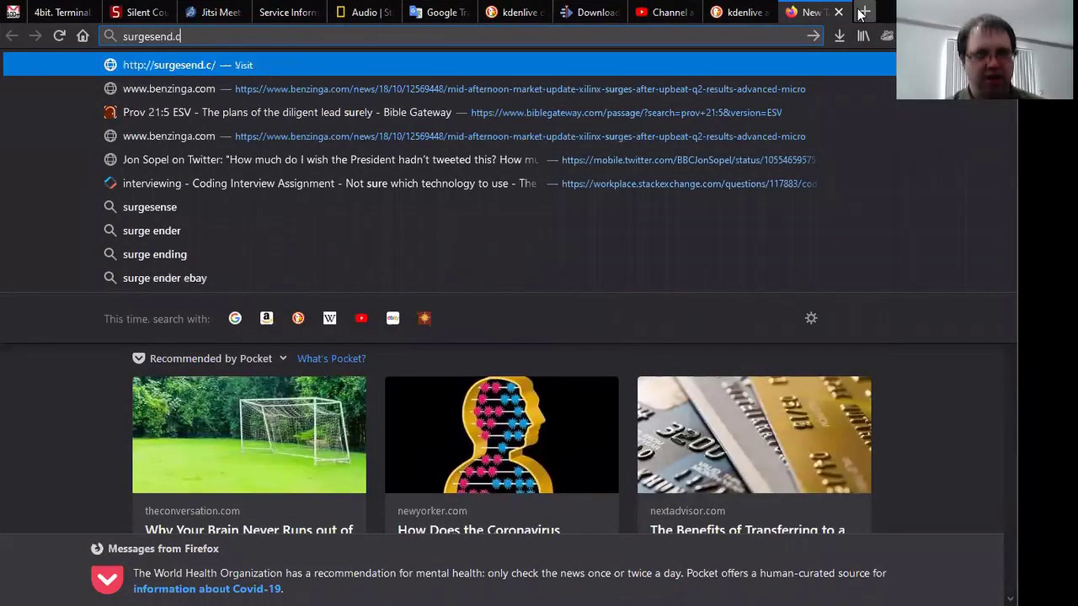
{"action": "type", "text": "m"}
{"action": "key", "text": "Return"}
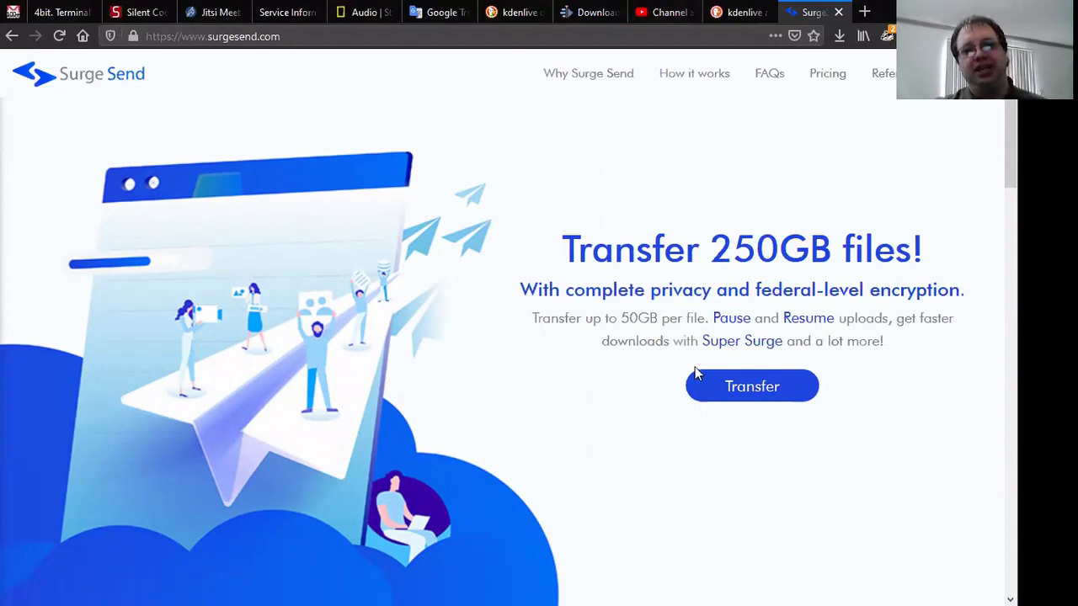
Step: Start a new Surge Send transfer to reach the file upload form
{"action": "left_click", "coordinate": [729, 392]}
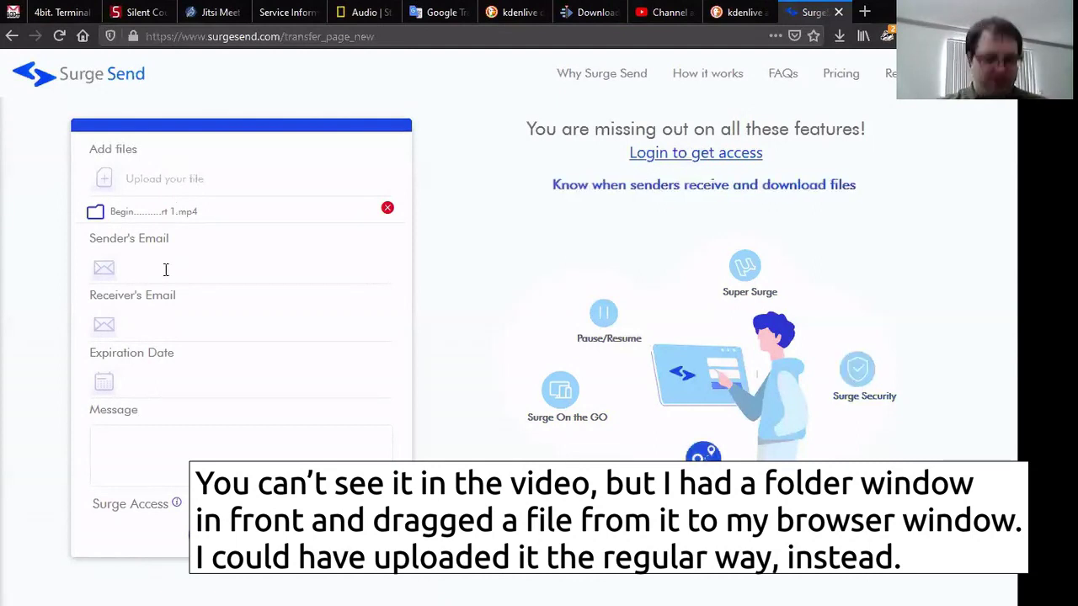
Step: Enter the sender's and the receiver's e-mail addresses in the transfer form
{"action": "type", "text": "some"}
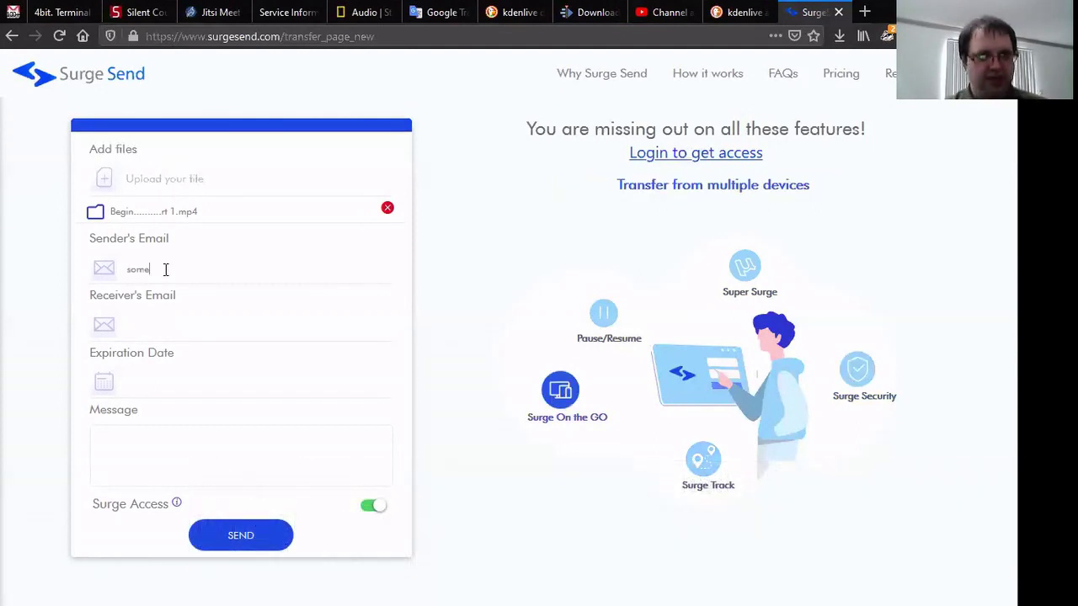
{"action": "type", "text": "one@e"}
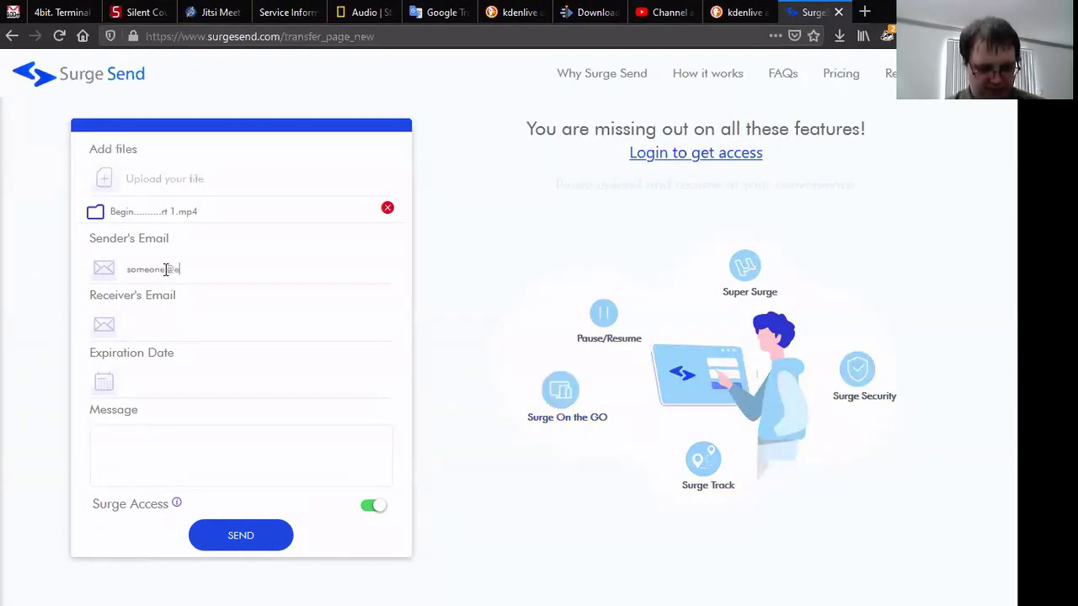
{"action": "type", "text": "xample.com"}
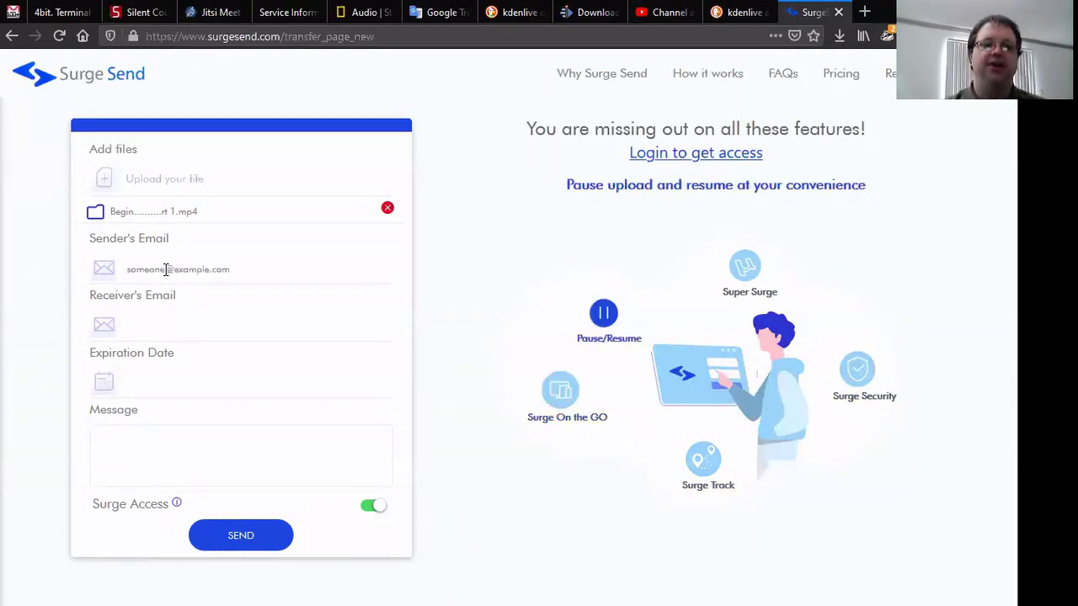
{"action": "key", "text": "Tab"}
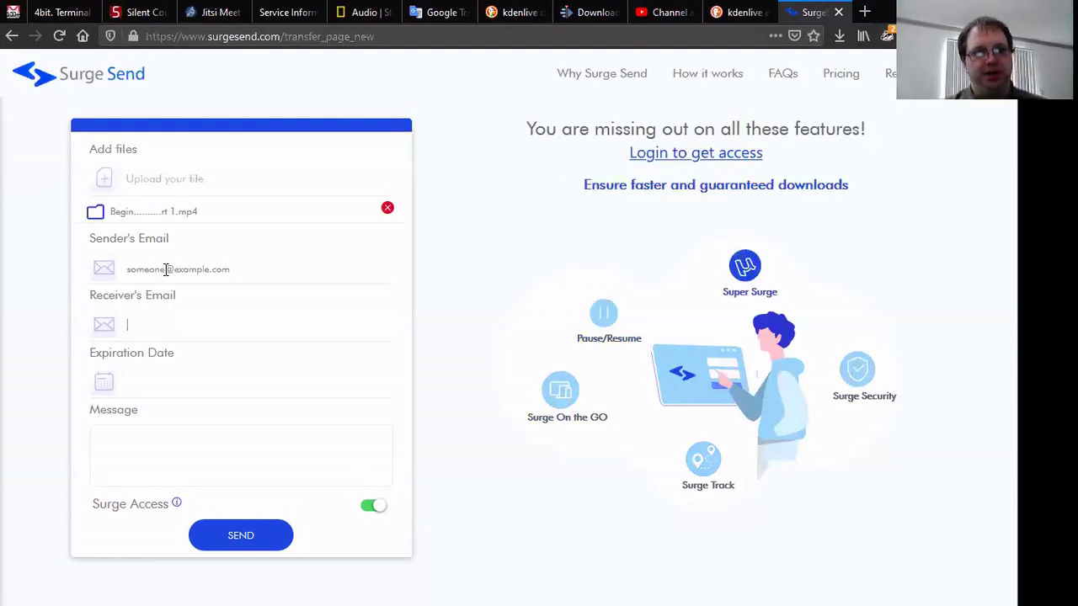
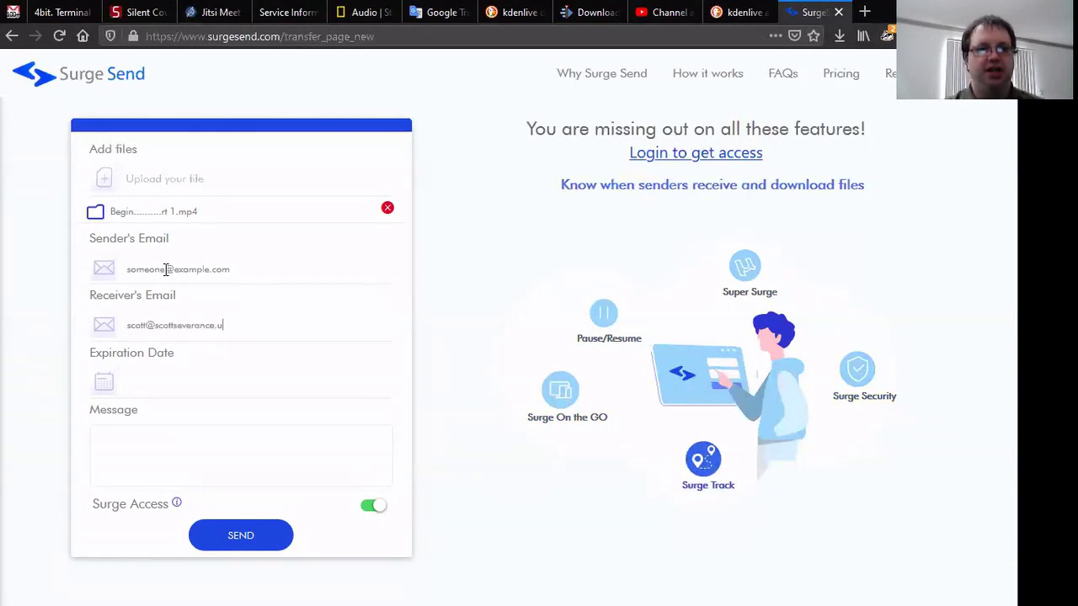
Step: Set expiry to 31 March 2020, add message 'Beginners sabbath school for march 2020', and send
{"action": "left_click", "coordinate": [140, 391]}
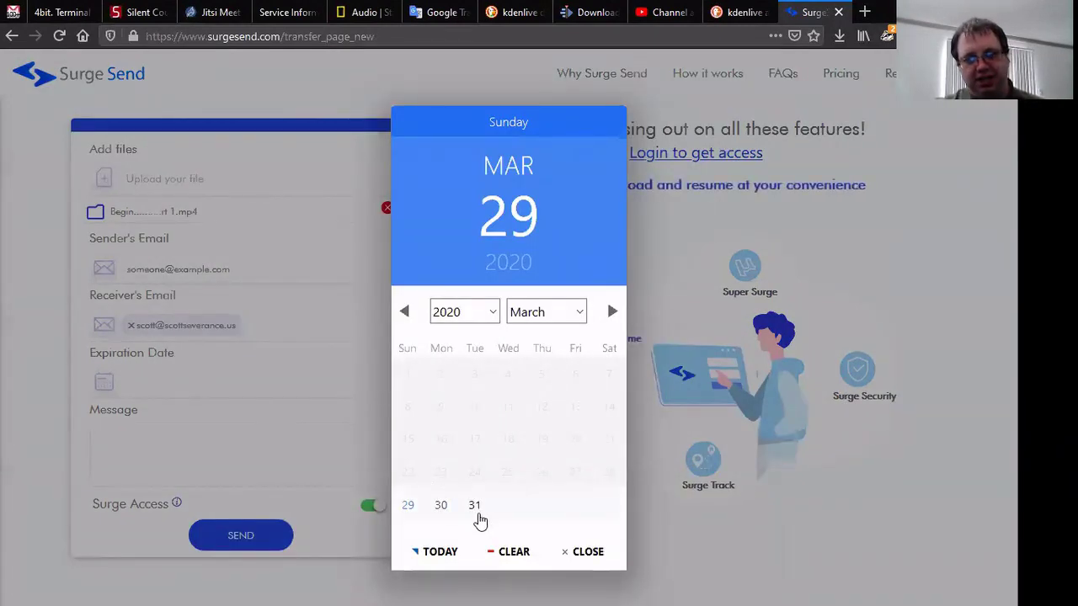
{"action": "left_click", "coordinate": [477, 515]}
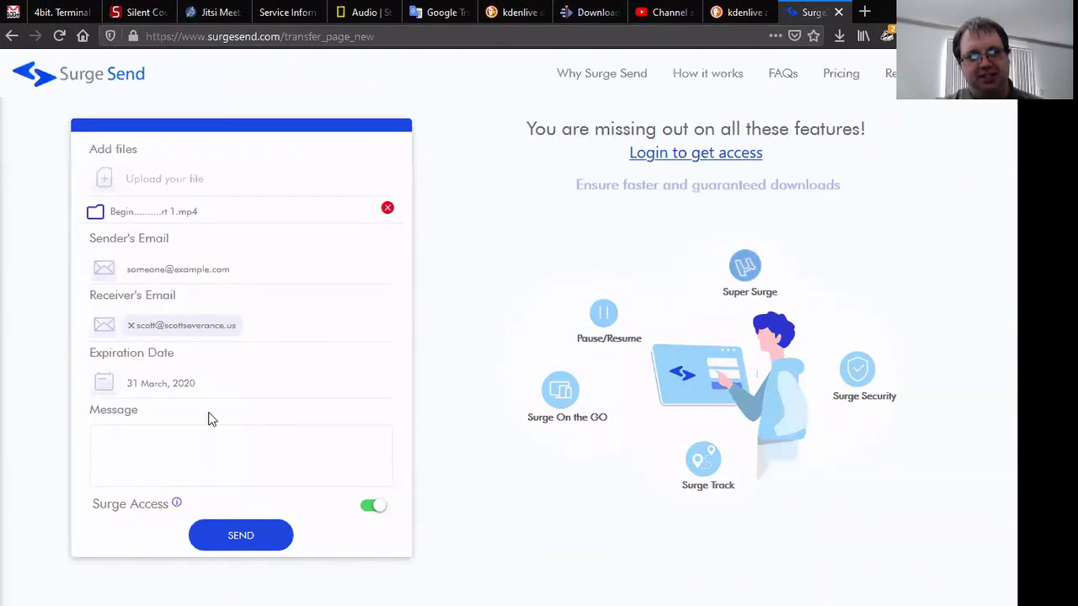
{"action": "left_click", "coordinate": [184, 449]}
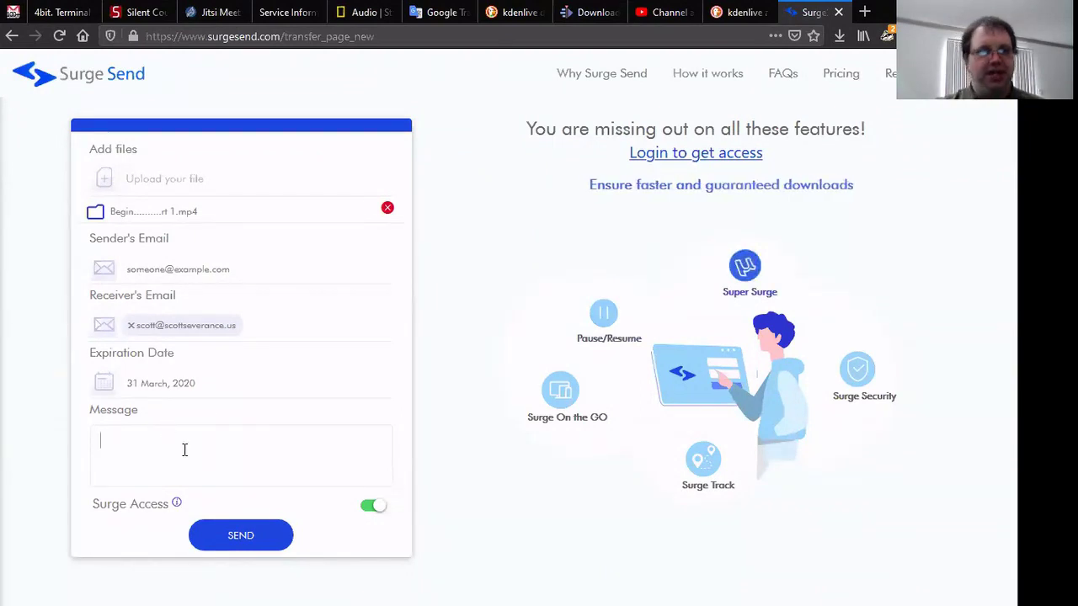
{"action": "type", "text": "B"}
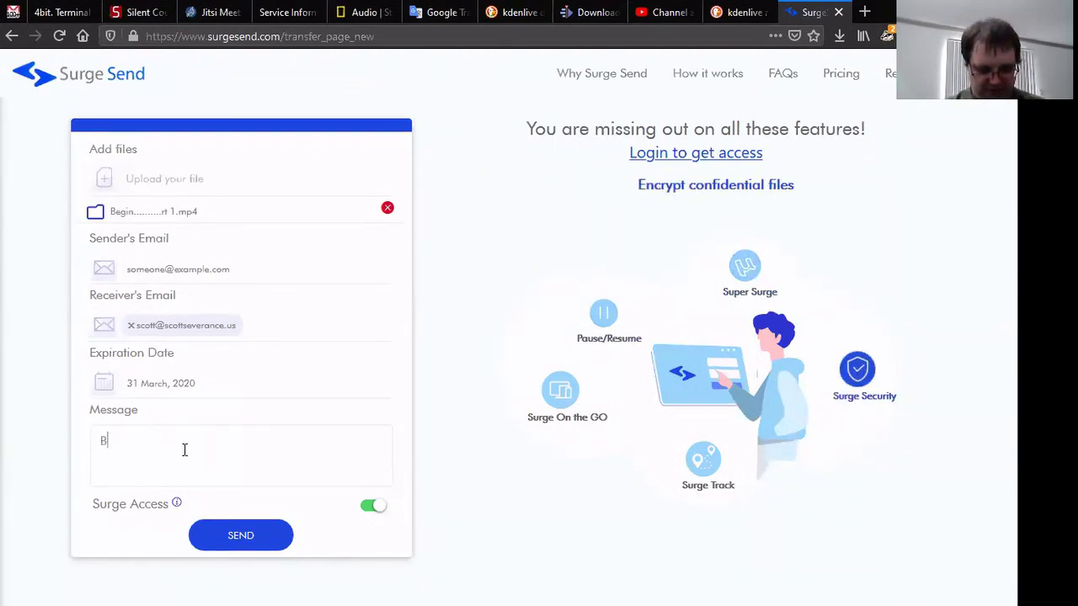
{"action": "type", "text": "eginners s"}
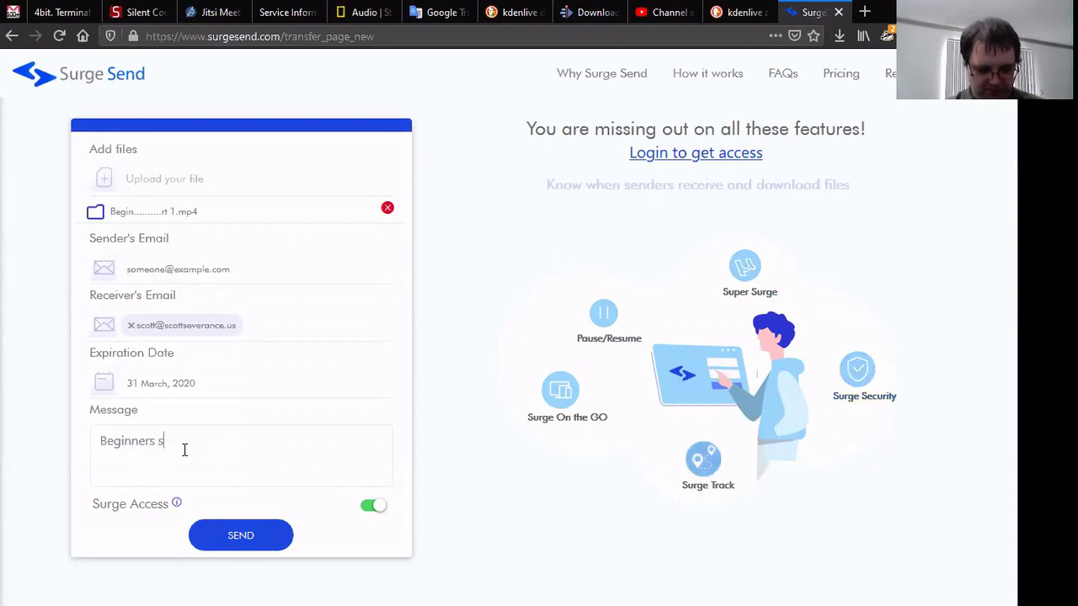
{"action": "type", "text": "abbath schoo"}
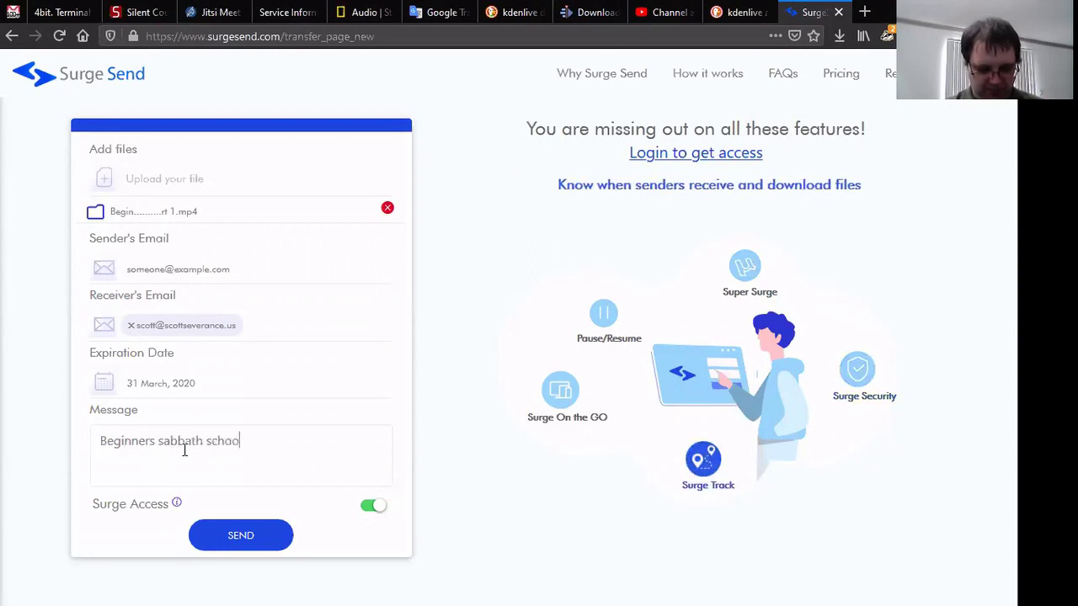
{"action": "type", "text": "l for march 2020"}
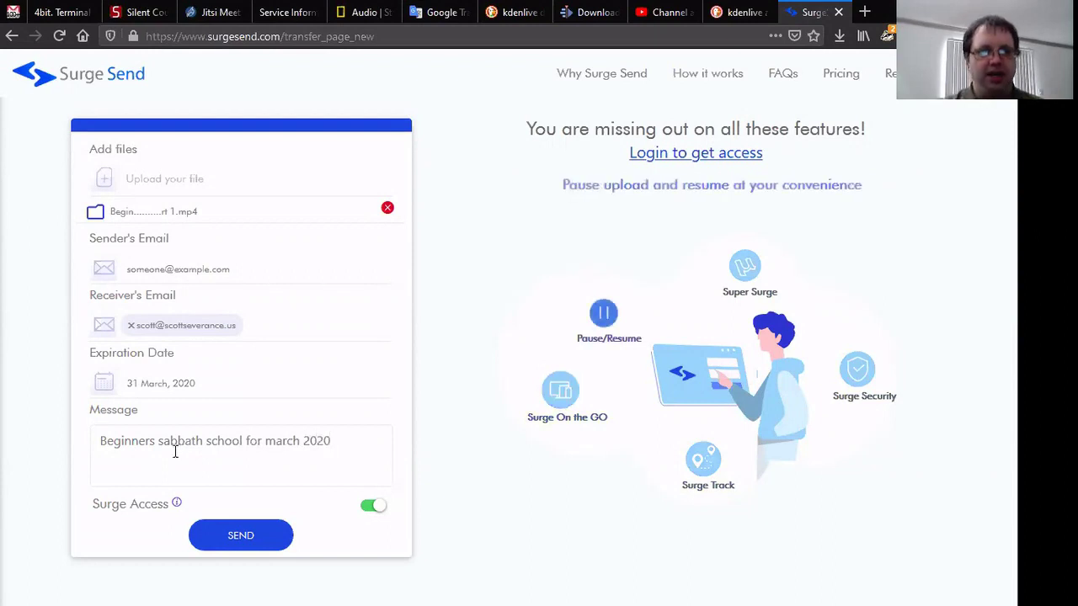
{"action": "mouse_move", "coordinate": [177, 503]}
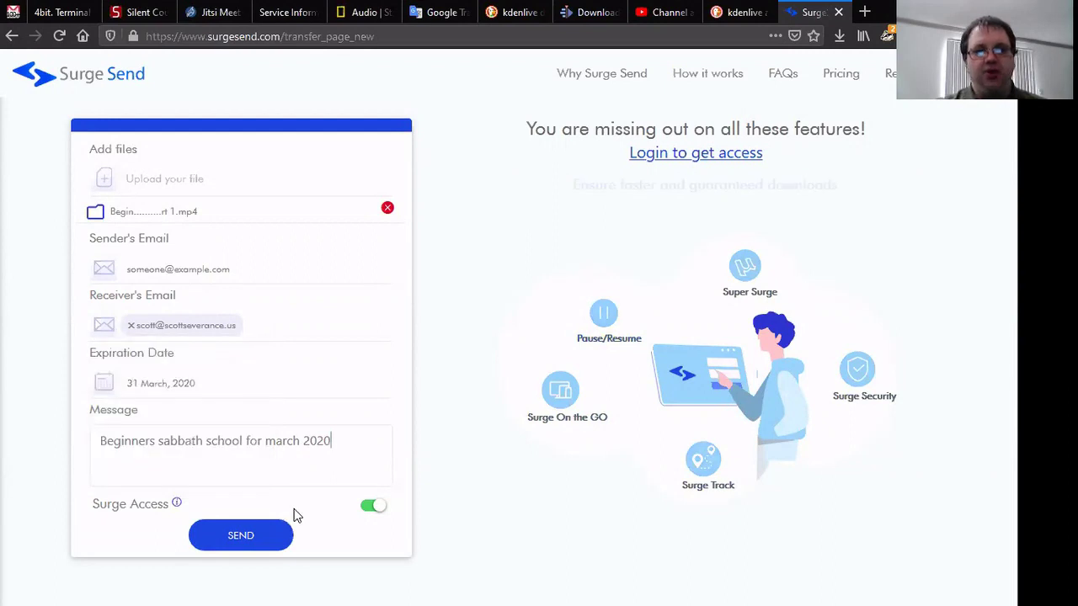
{"action": "left_click", "coordinate": [257, 536]}
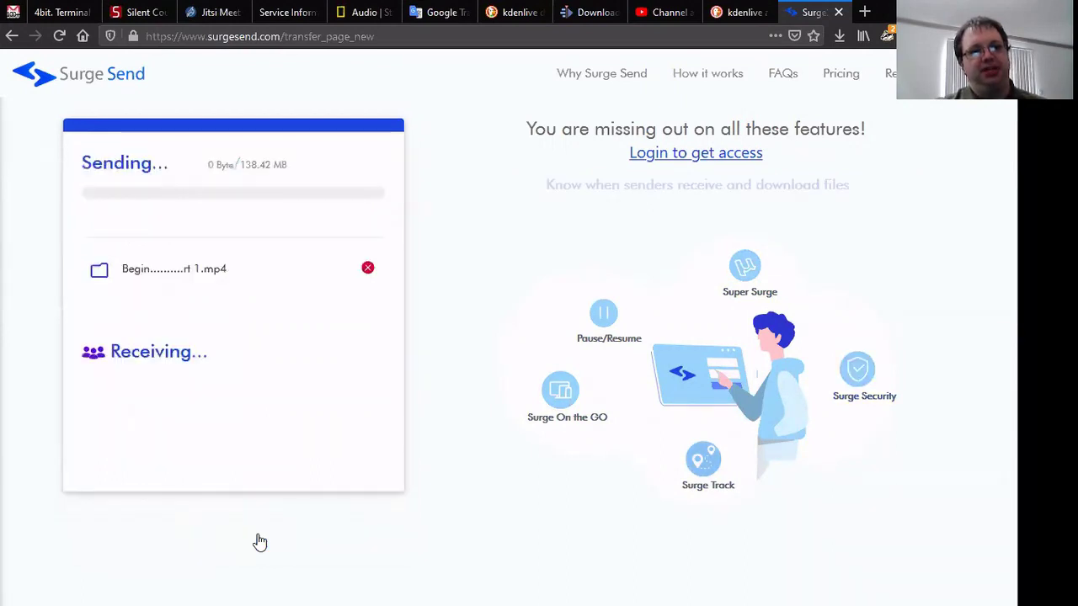